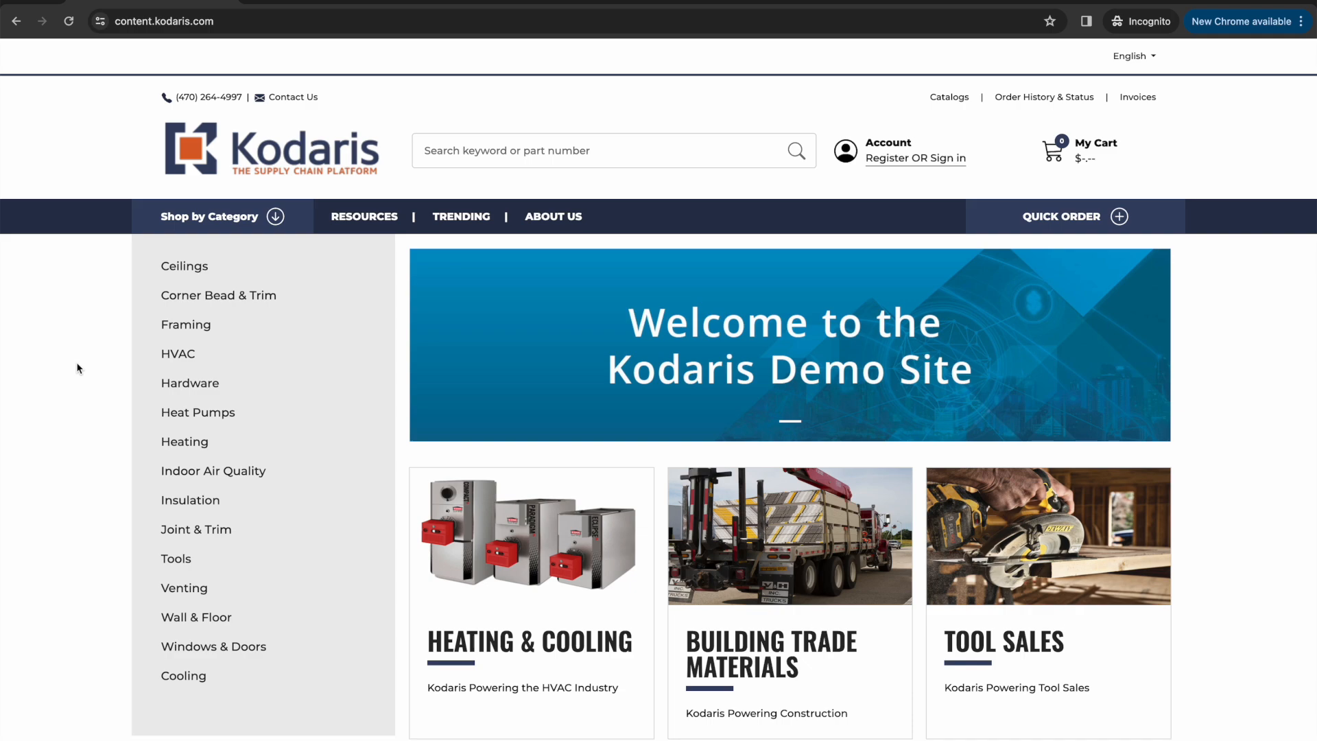
In the Kodaris operations window, search System > Settings for 'spending'.
key(ctrl+Up)
click(229, 236)
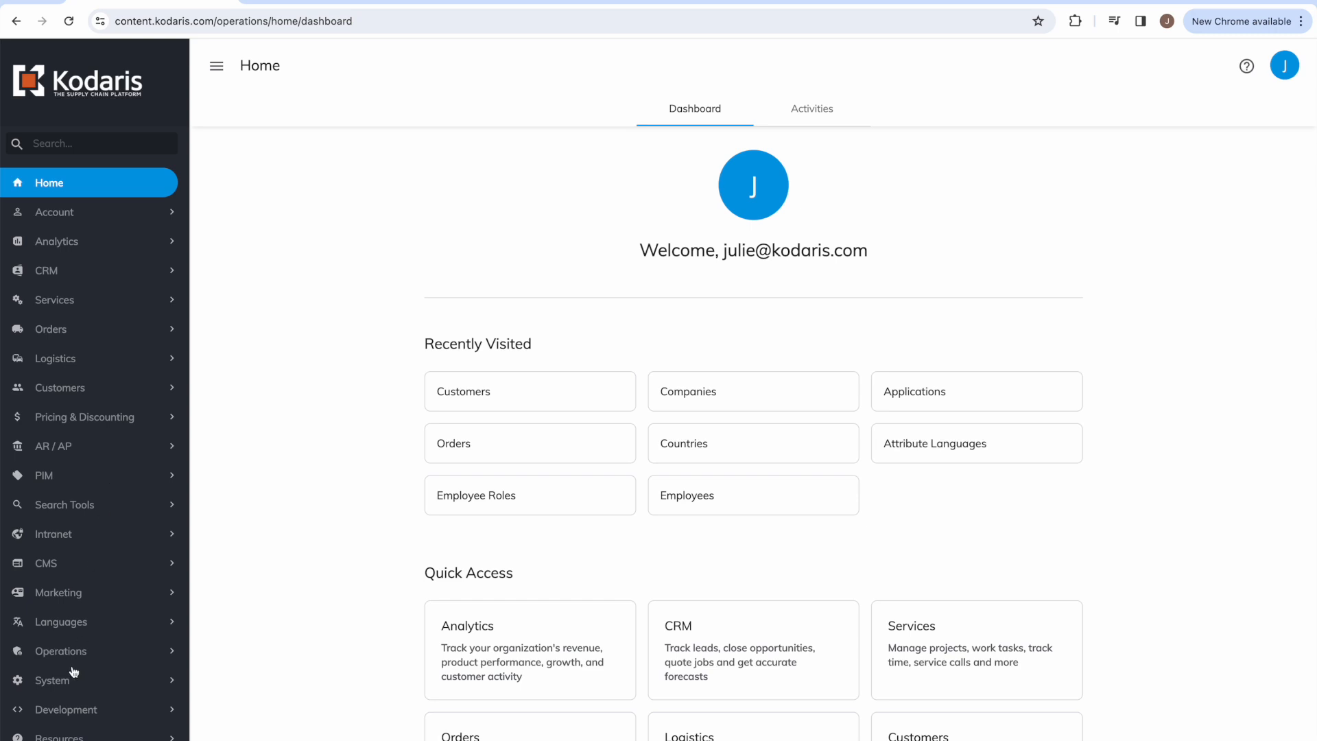
click(55, 680)
scroll(58, 686, down, 5)
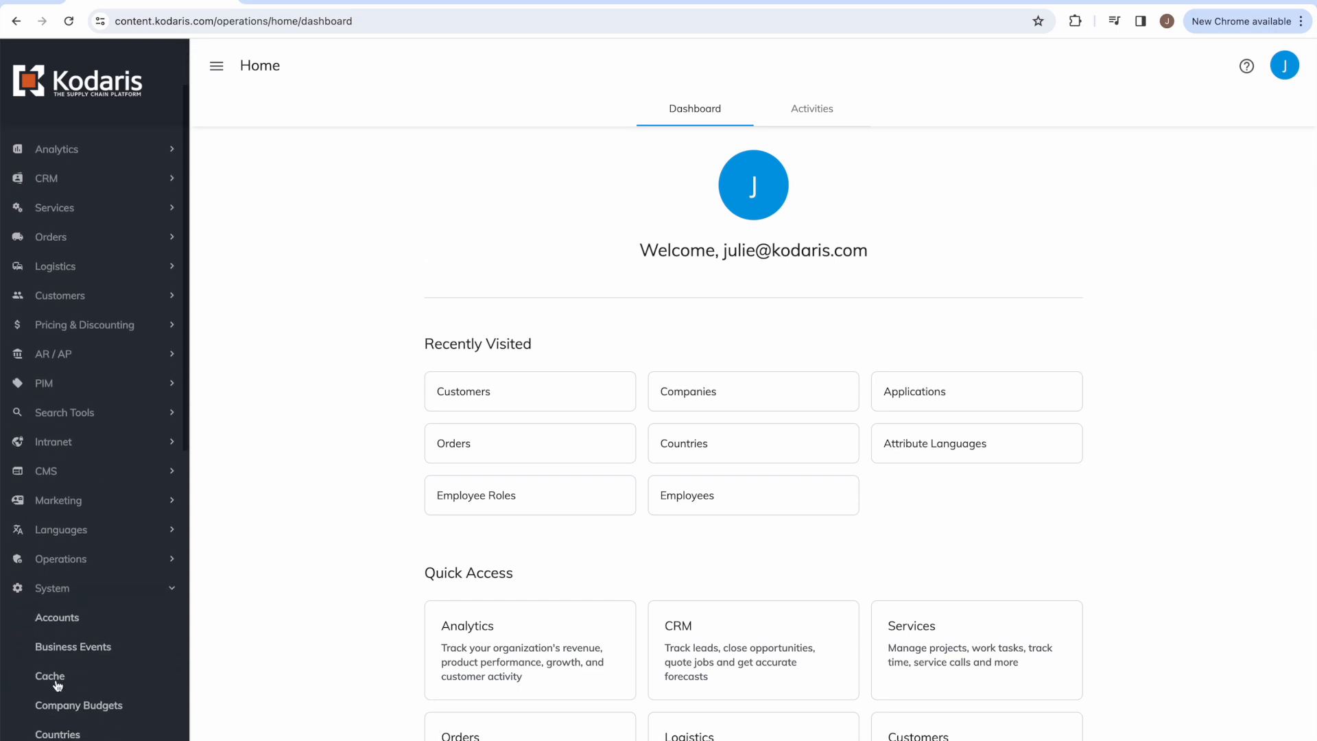
scroll(57, 686, down, 6)
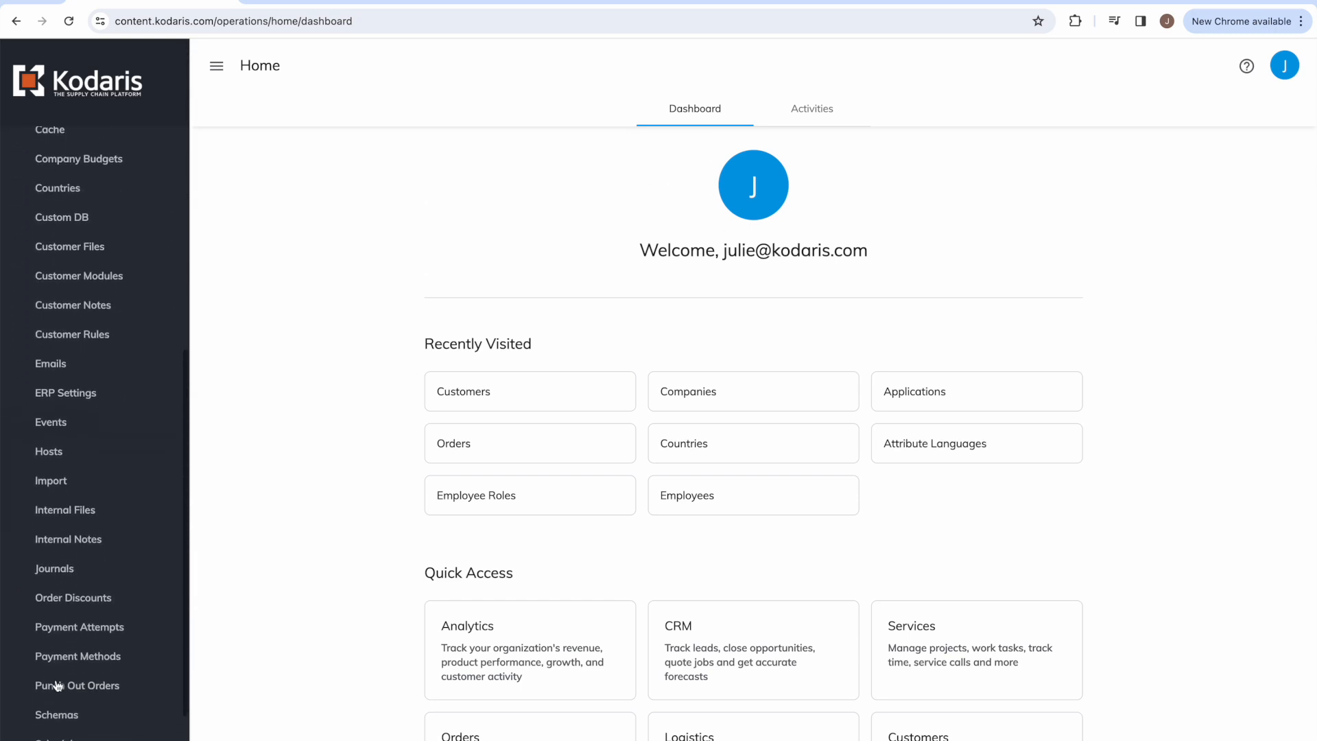
click(59, 607)
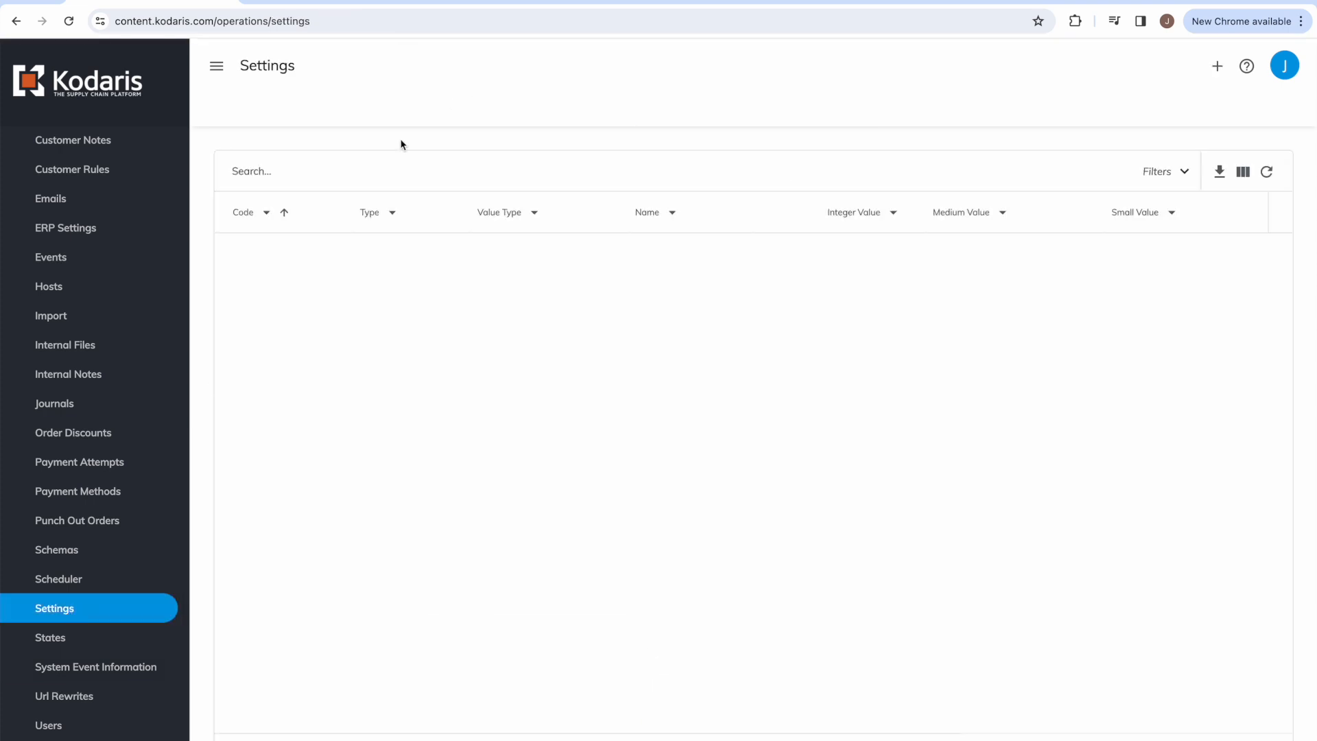
text(spending)
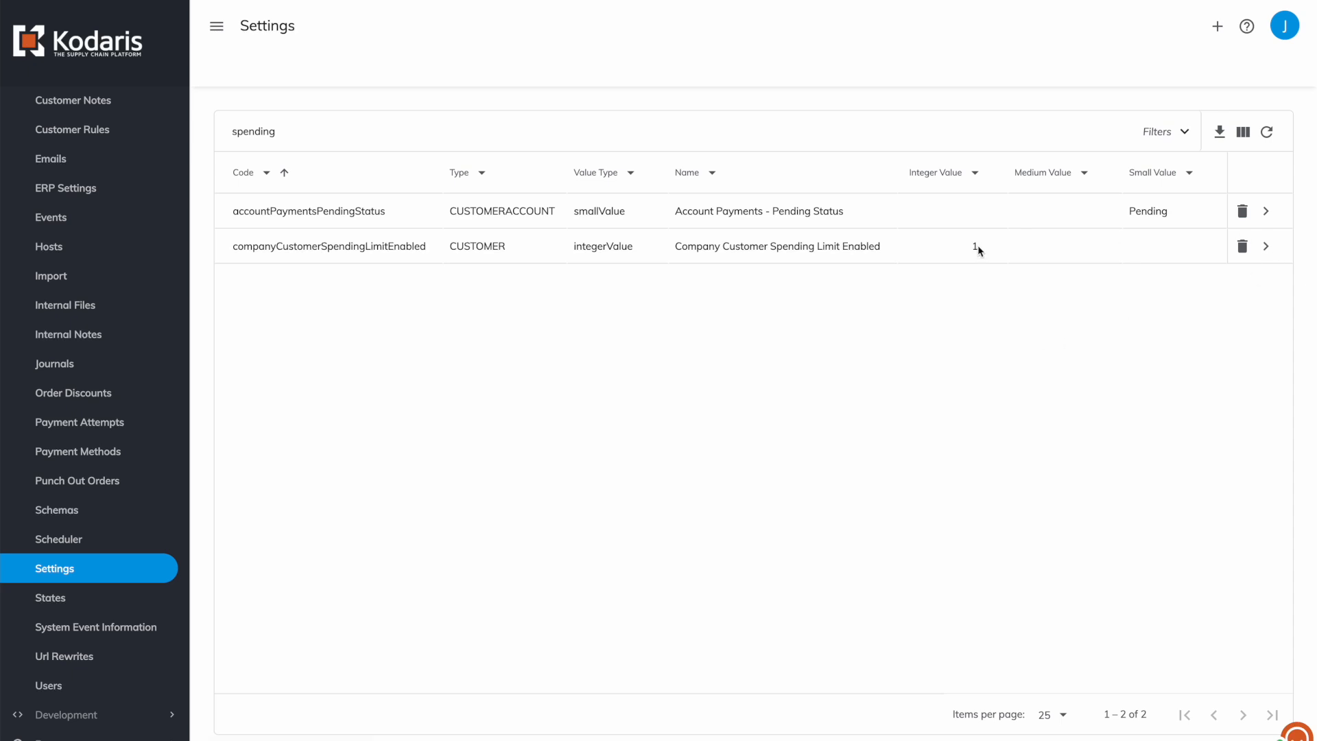
Open companyCustomerSpendingLimitEnabled and confirm its value is 1.
click(1266, 246)
click(256, 500)
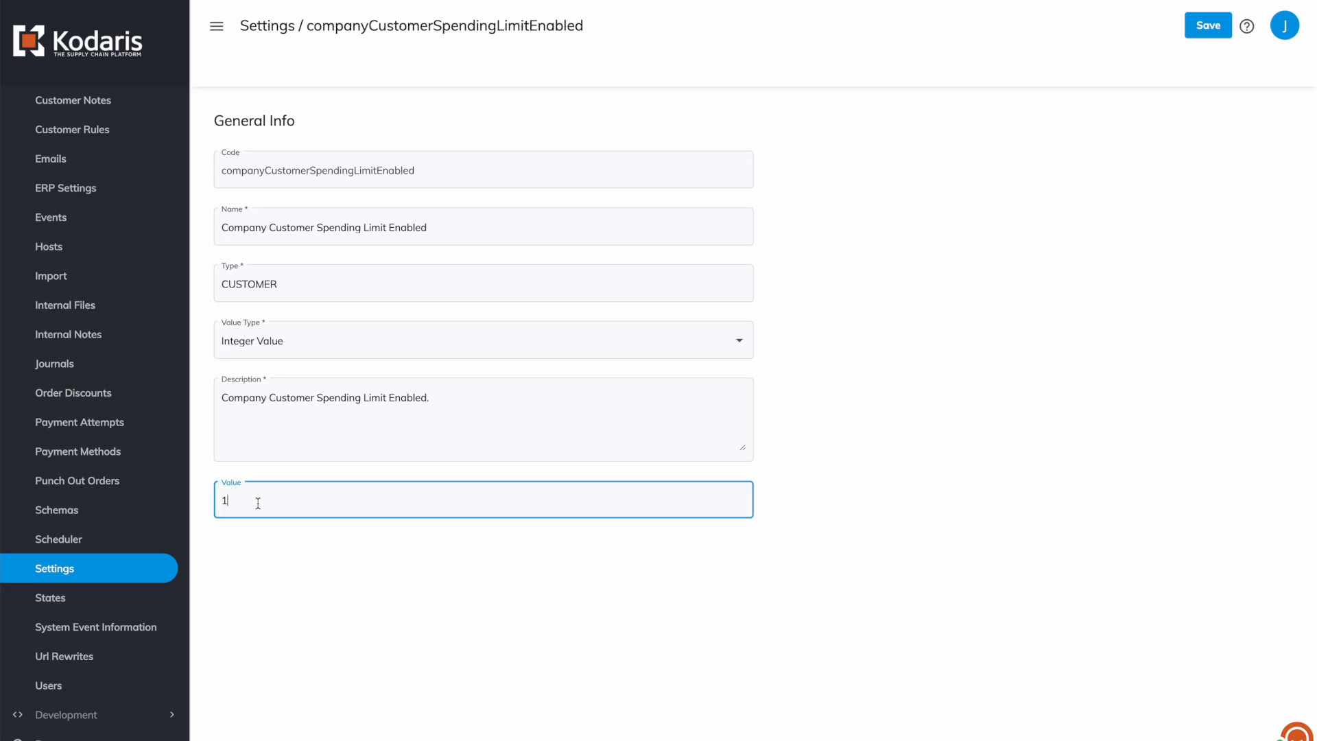
click(1129, 163)
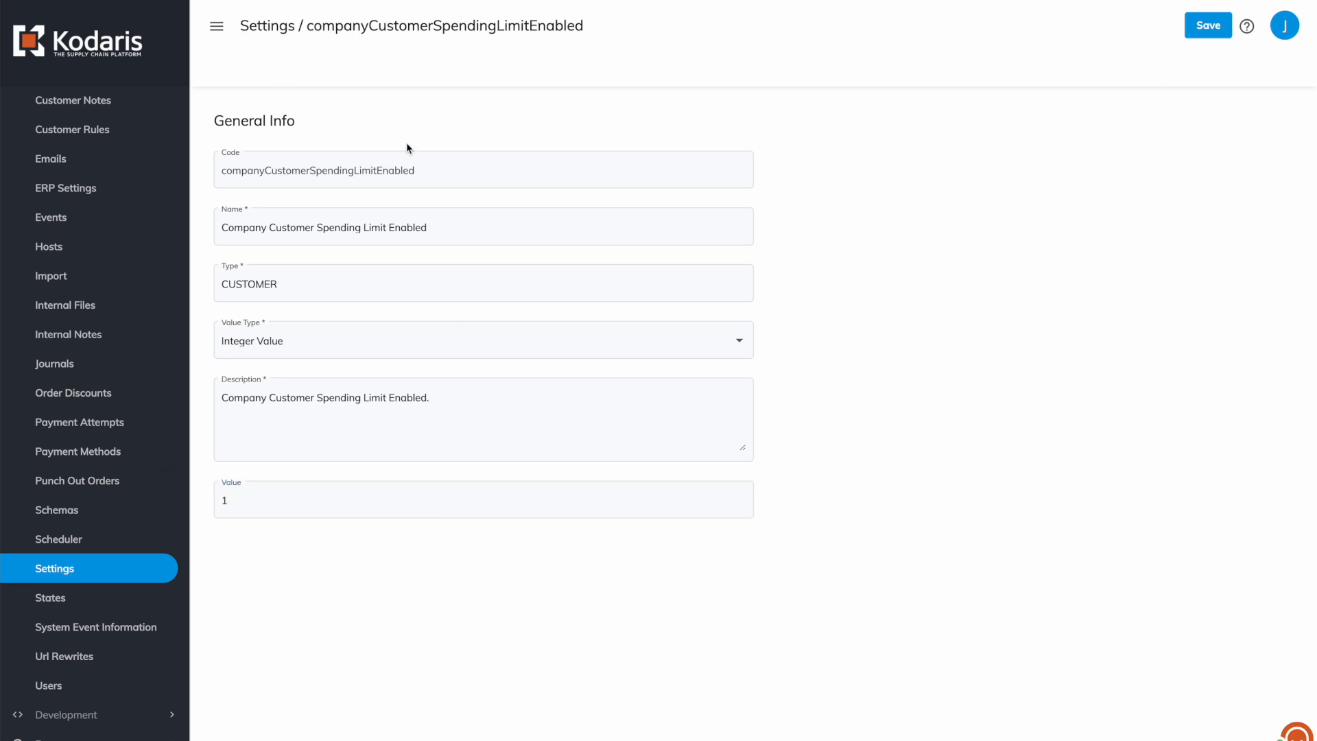
scroll(24, 395, up, 10)
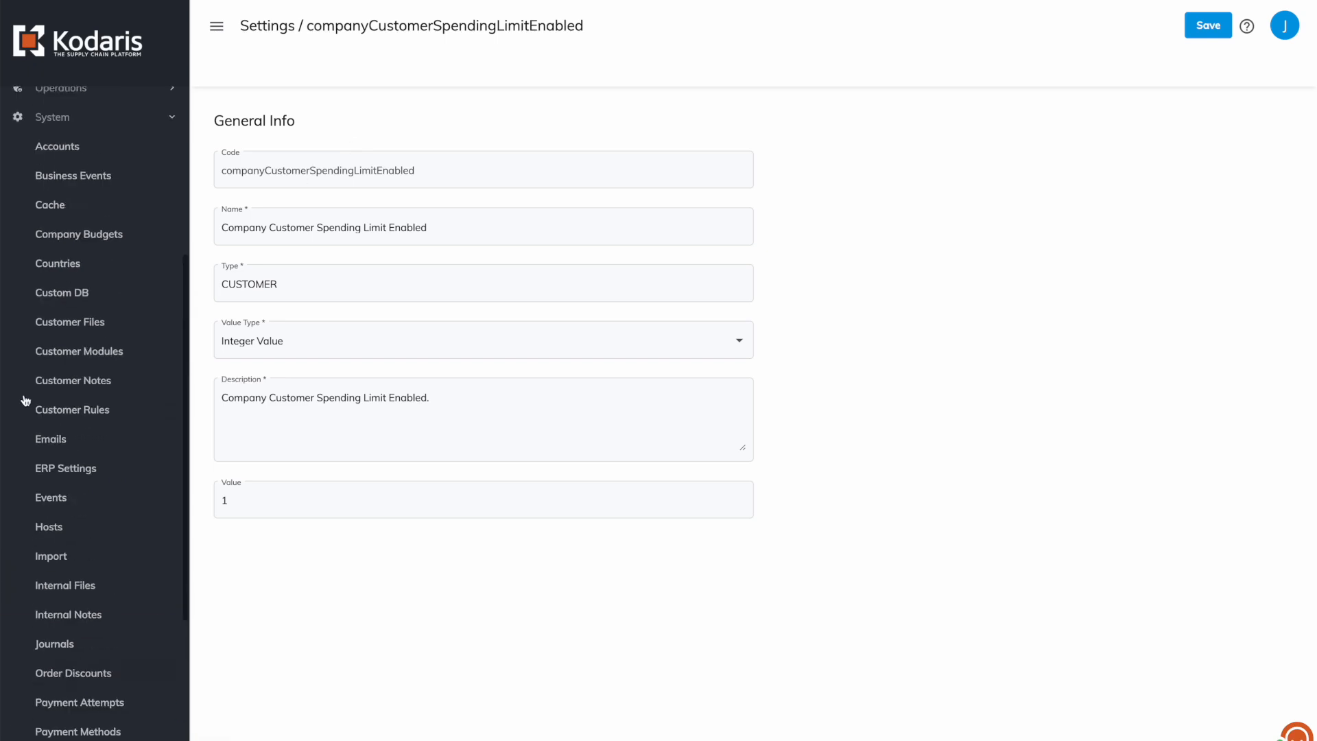
scroll(50, 267, up, 1)
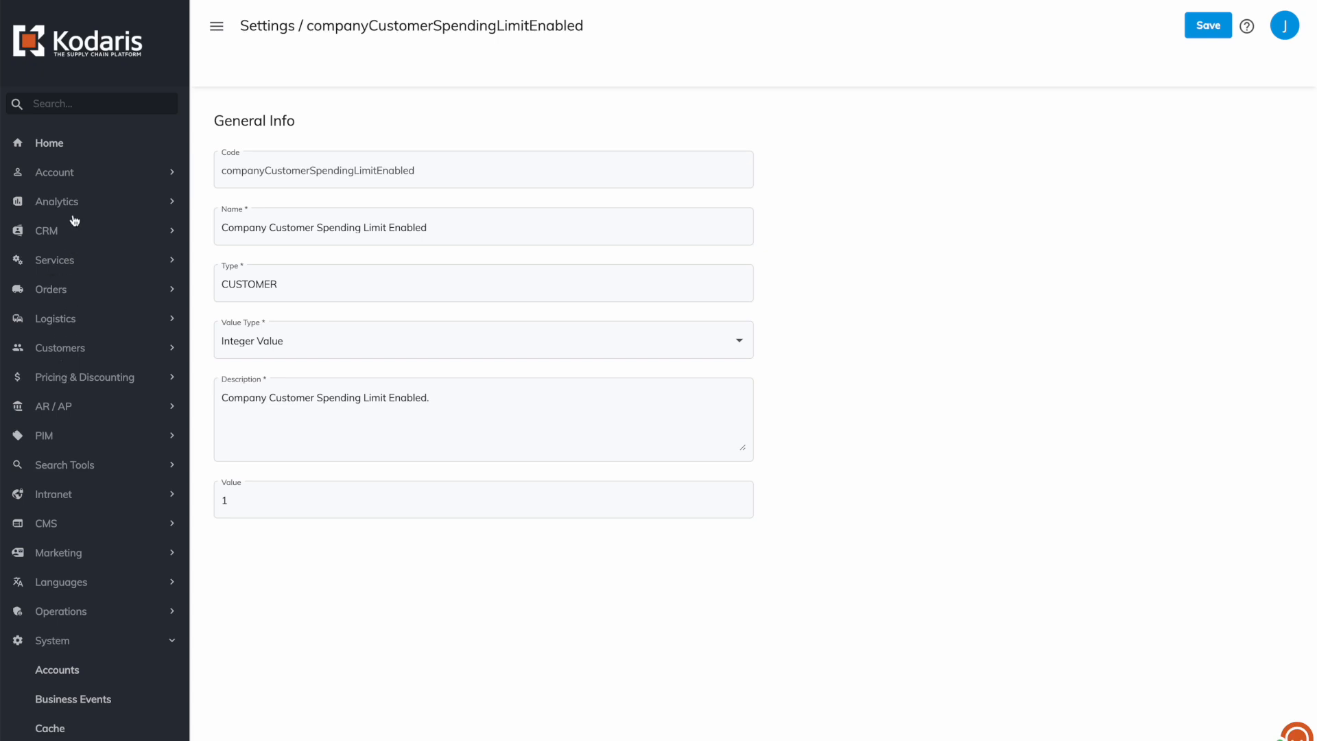
Search Companies for 'four', open Four Presidents, and scroll to its Accounting section.
click(65, 354)
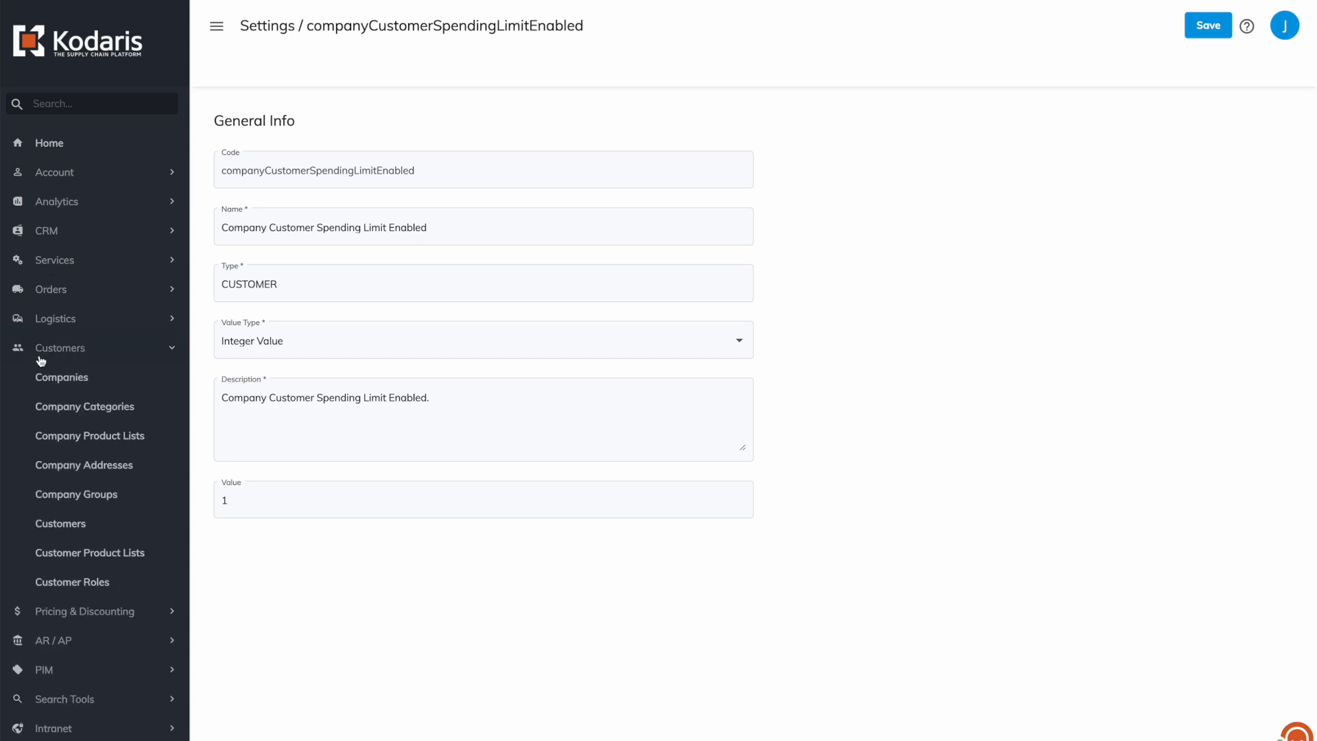
click(62, 378)
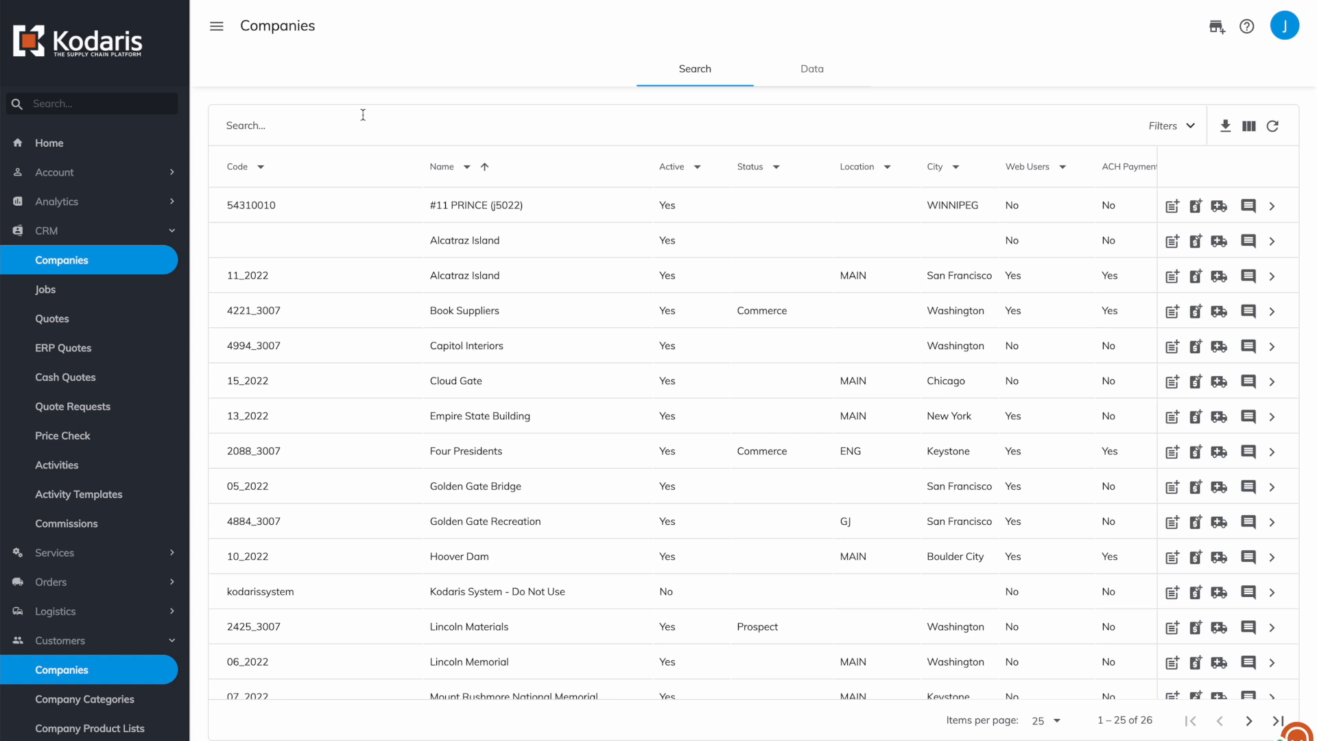
click(269, 133)
text(four)
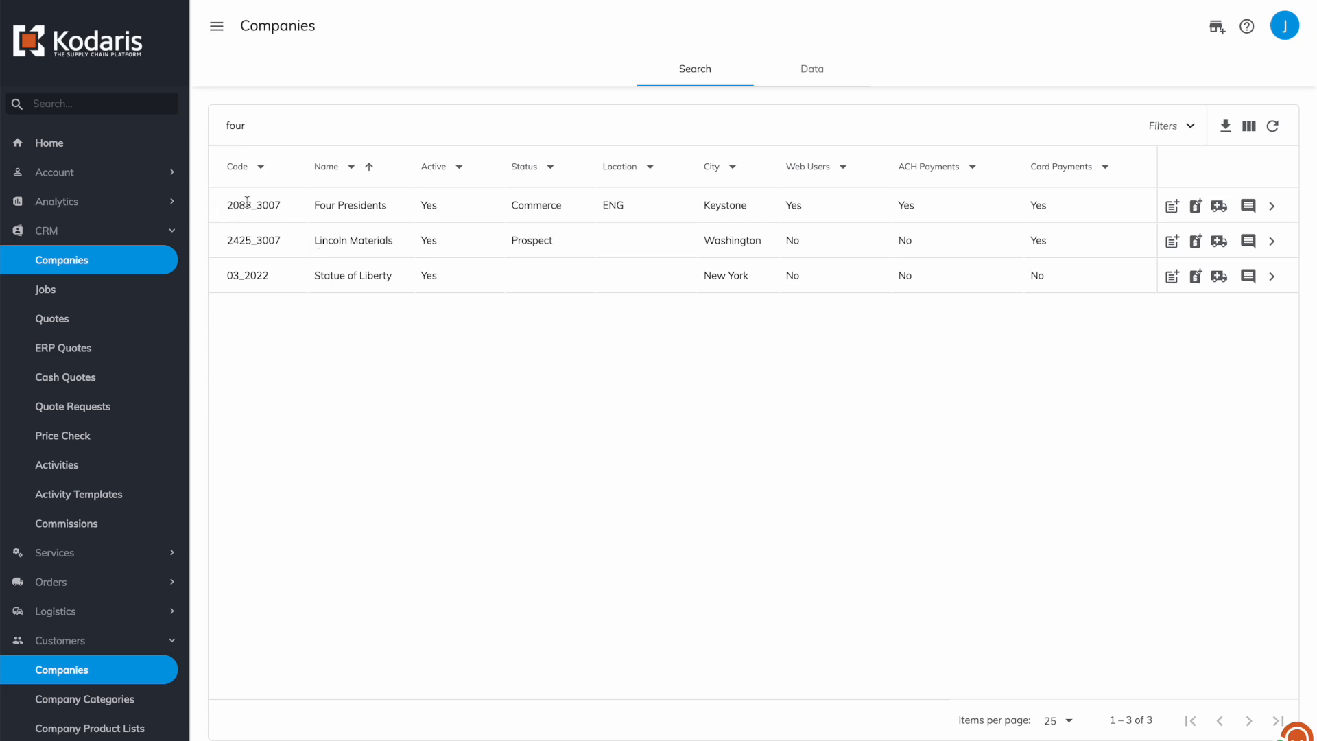
click(1275, 205)
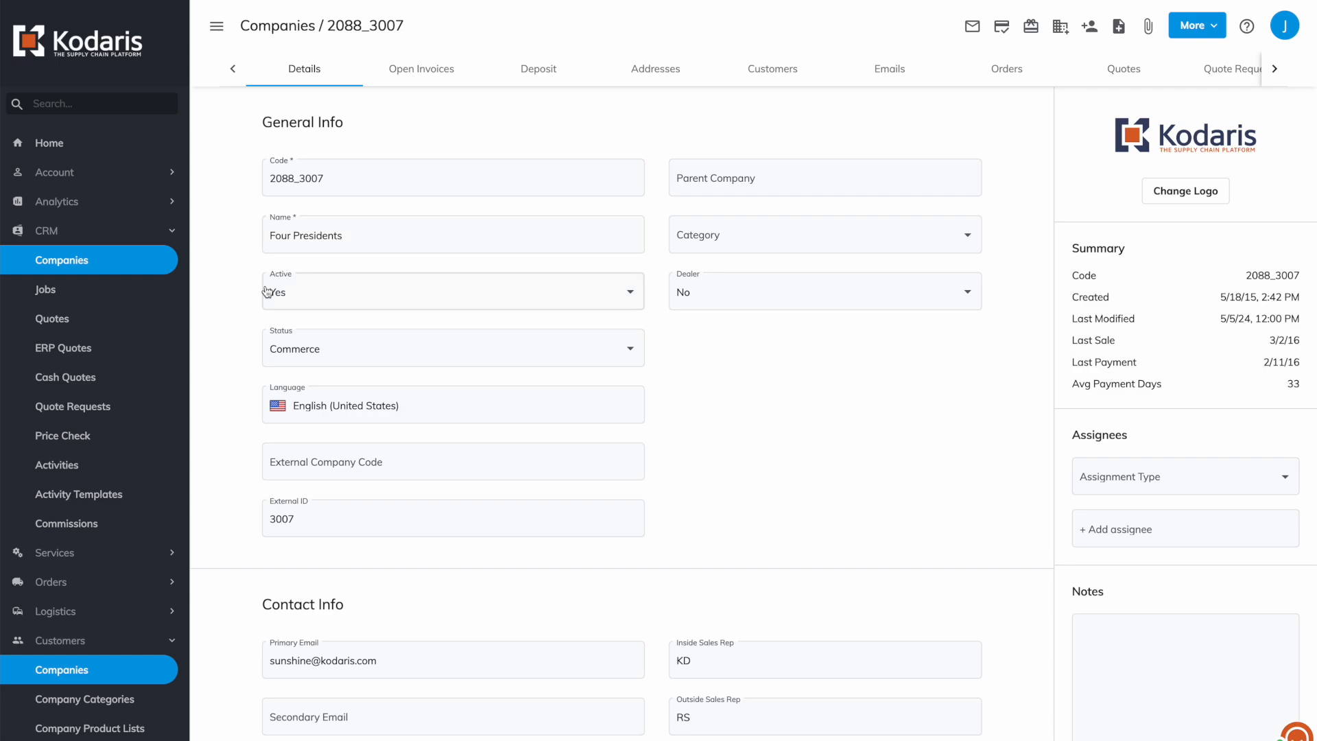
scroll(267, 292, down, 13)
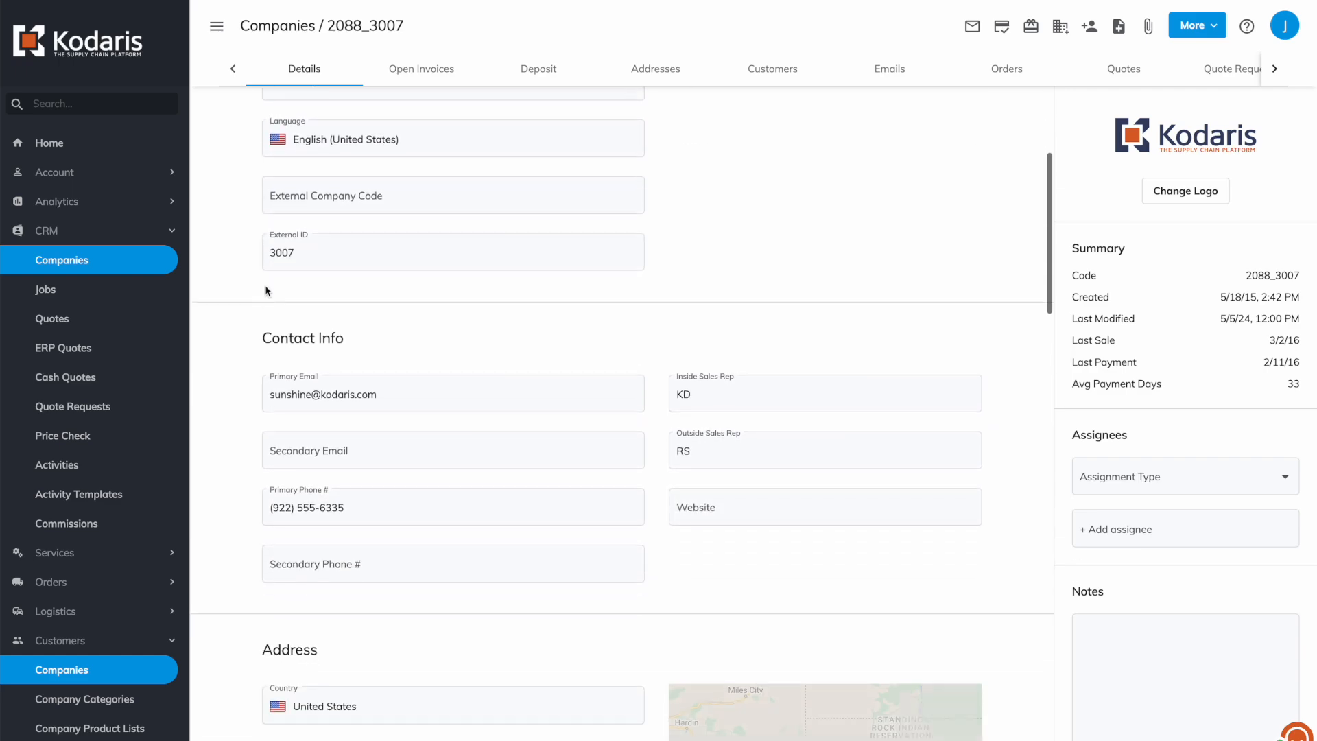
scroll(266, 286, down, 8)
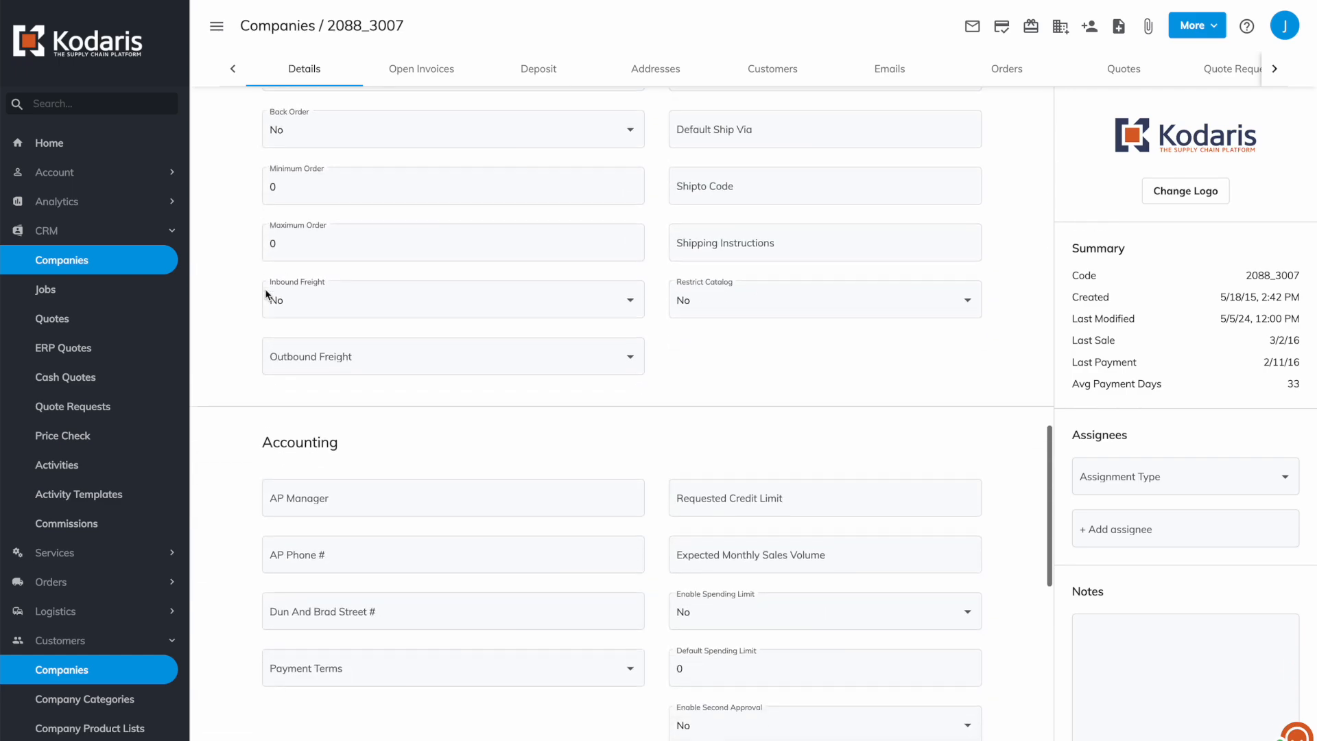
scroll(267, 294, down, 1)
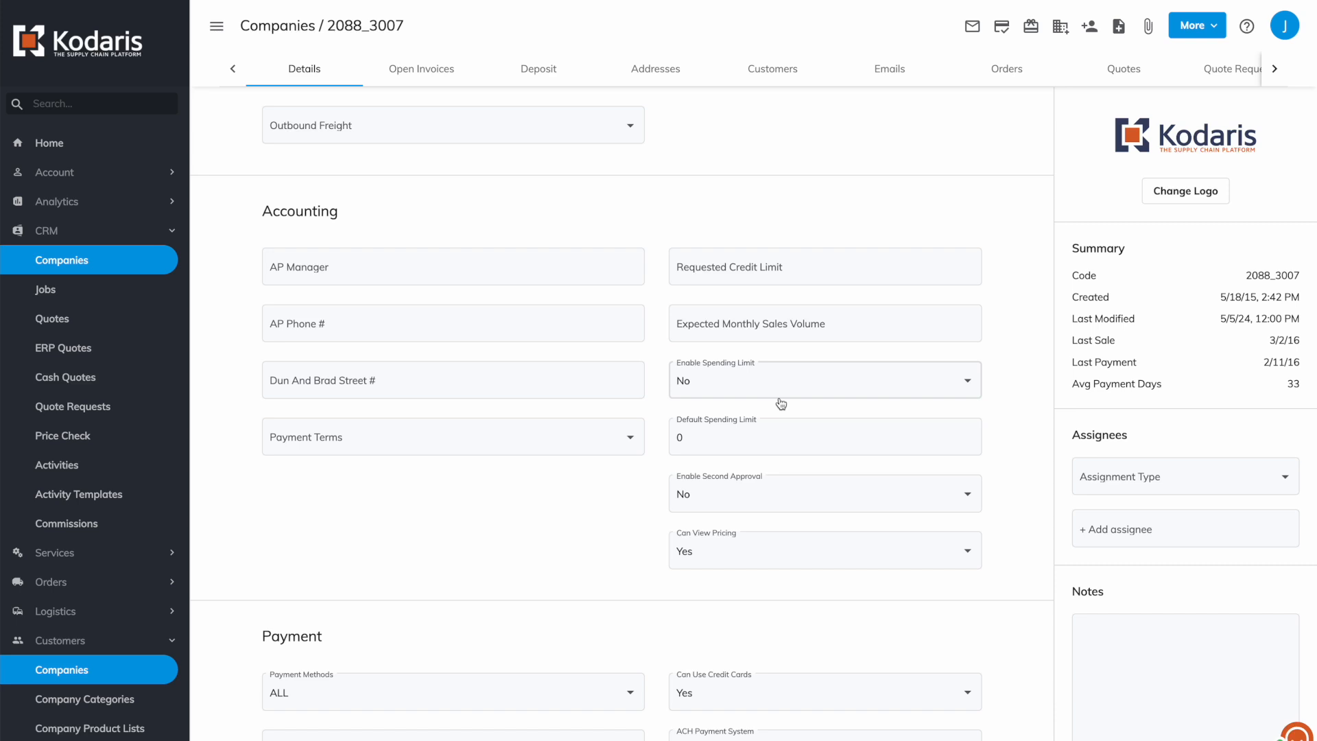
Set Enable Spending Limit to Yes, keeping Default Spending Limit at 0.
click(740, 396)
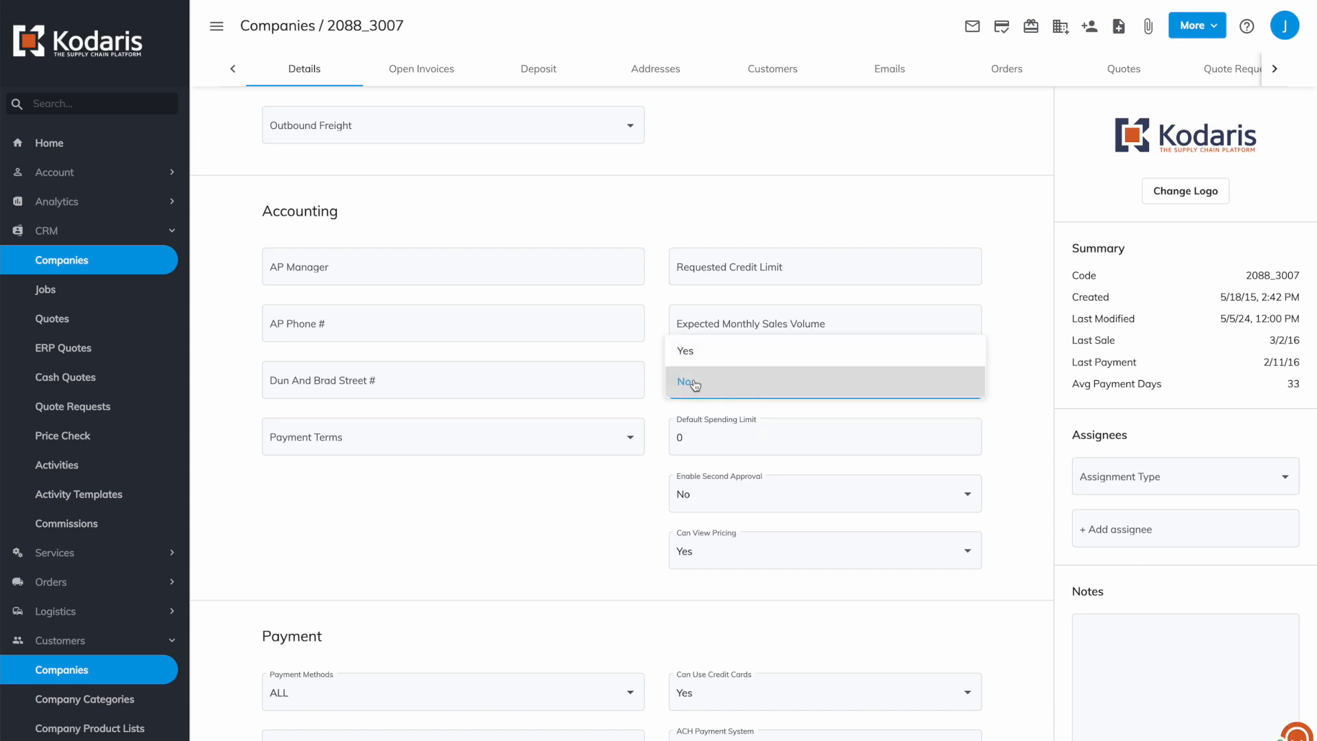
click(706, 350)
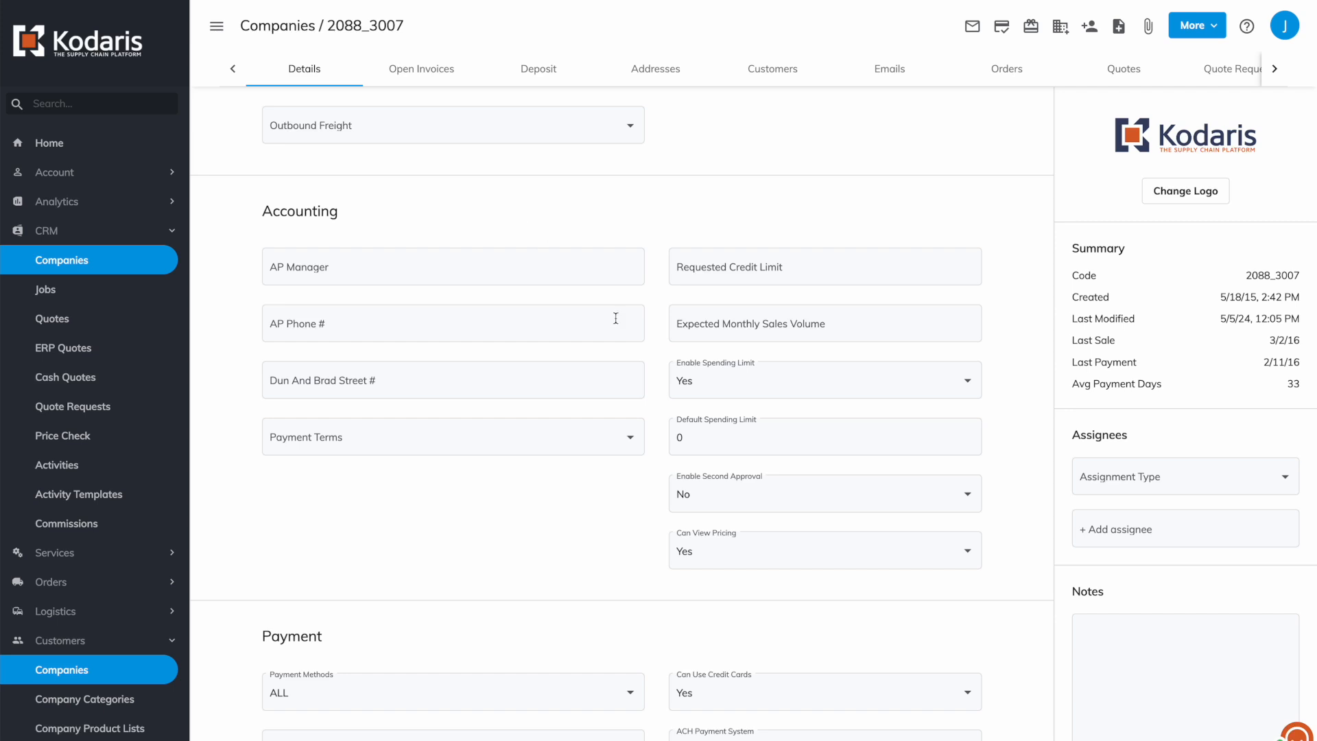
click(718, 440)
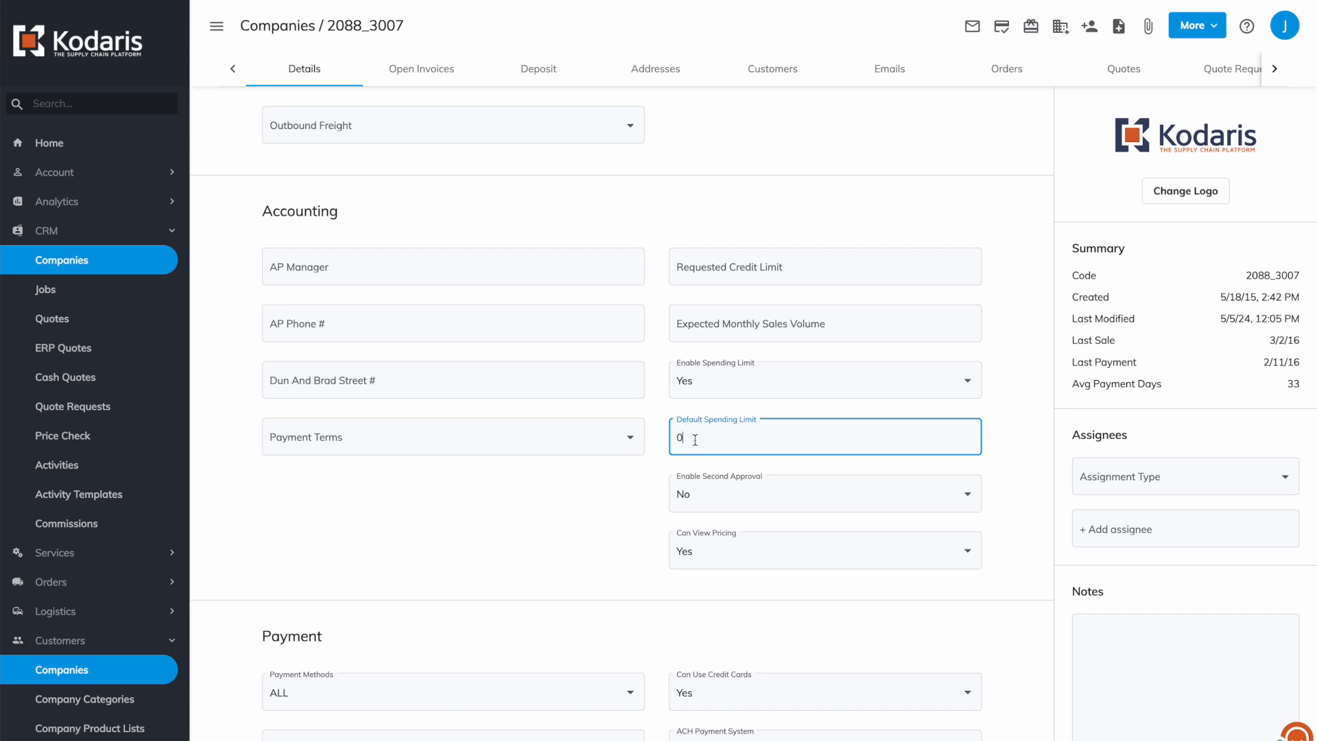
key(BackSpace)
text(9999999999)
drag(743, 437, 658, 441)
text(0)
click(548, 508)
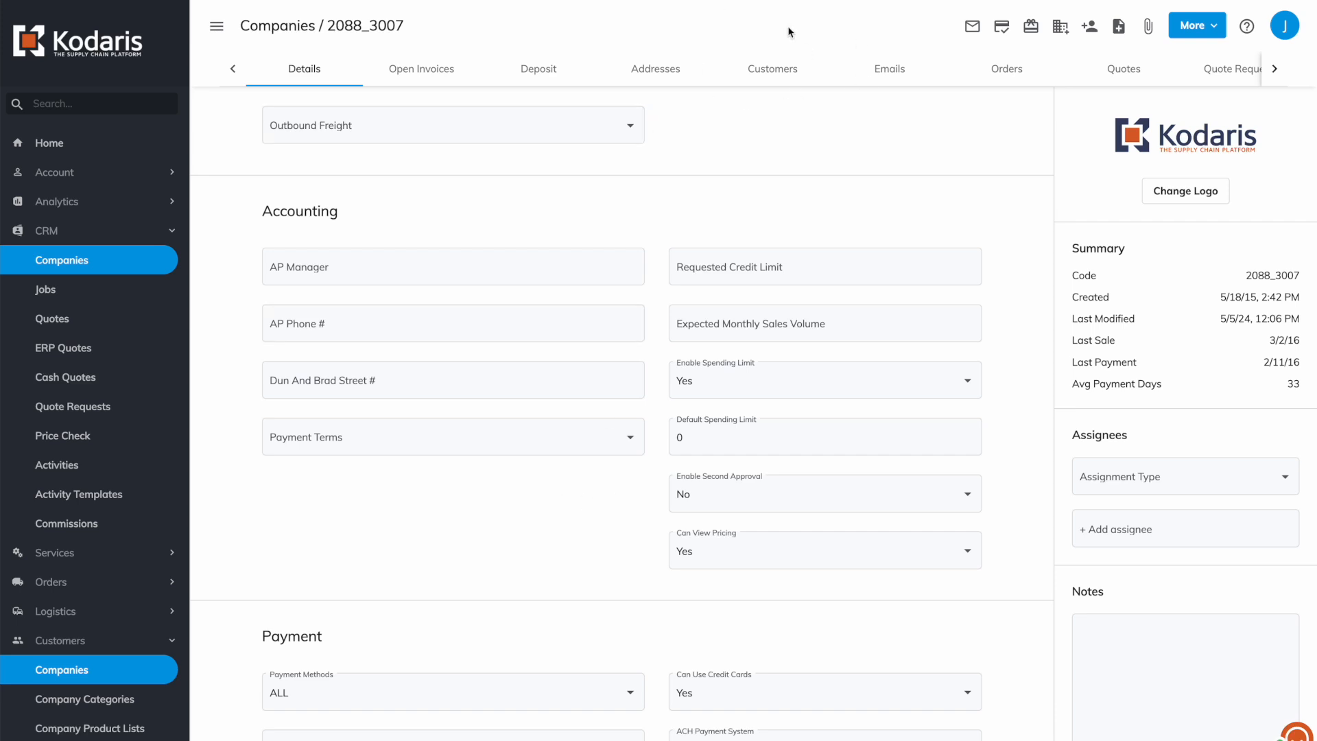
click(778, 70)
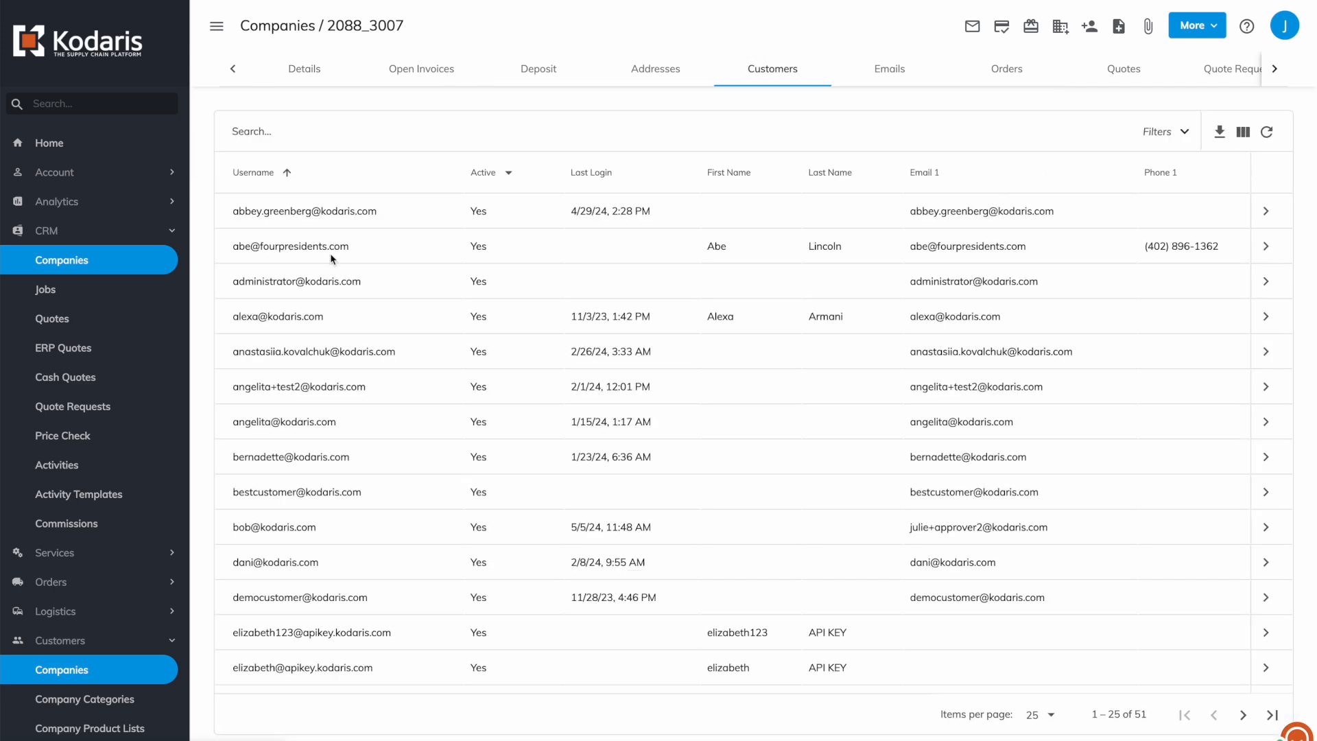
Search the company's customer users by username and open the matching user's record.
click(320, 129)
text(marie)
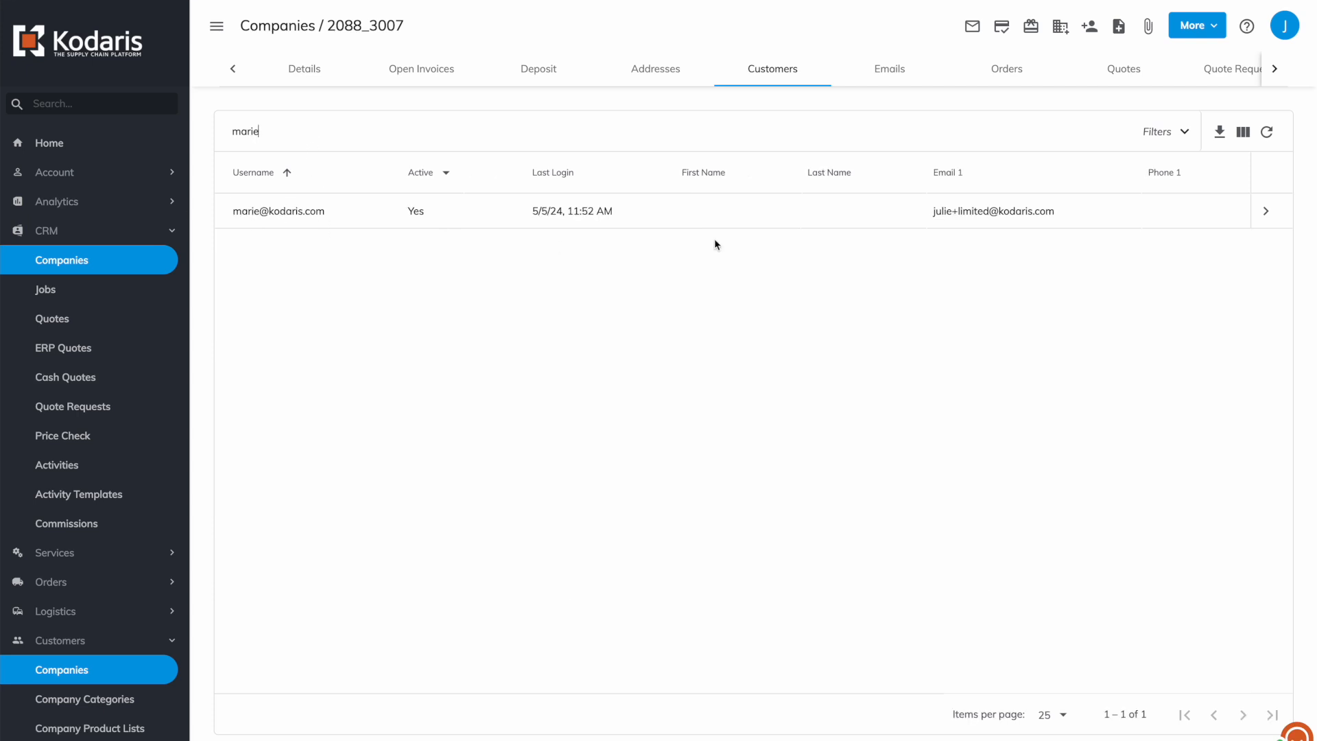
click(1268, 213)
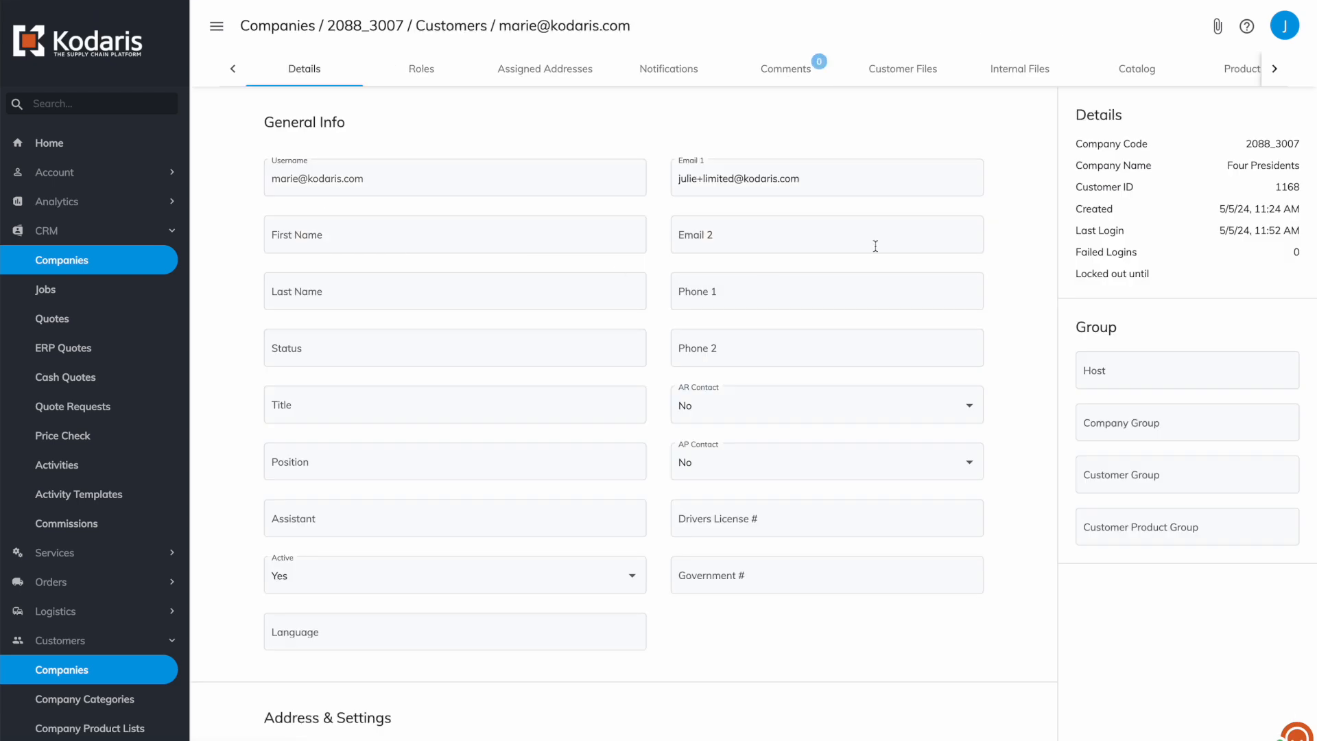
On the Roles tab, assign the View Assigned Locations role.
click(422, 78)
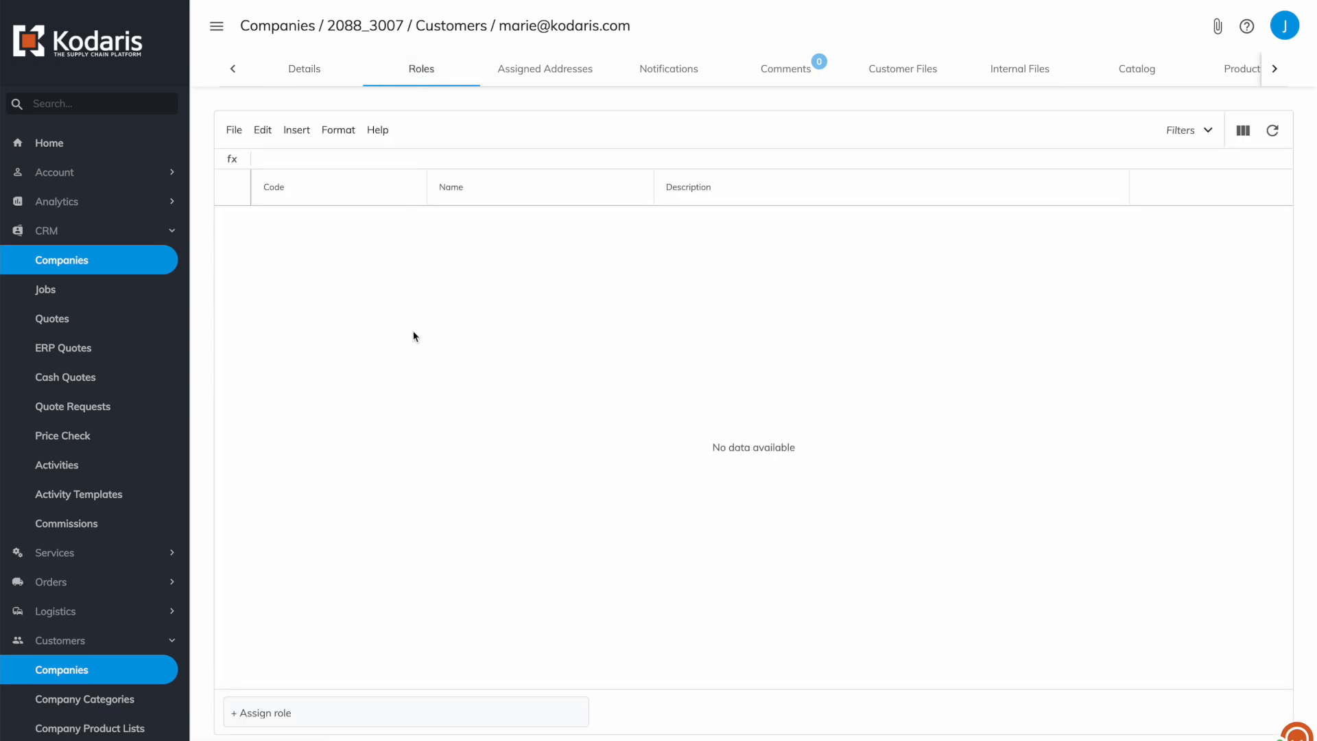
click(256, 705)
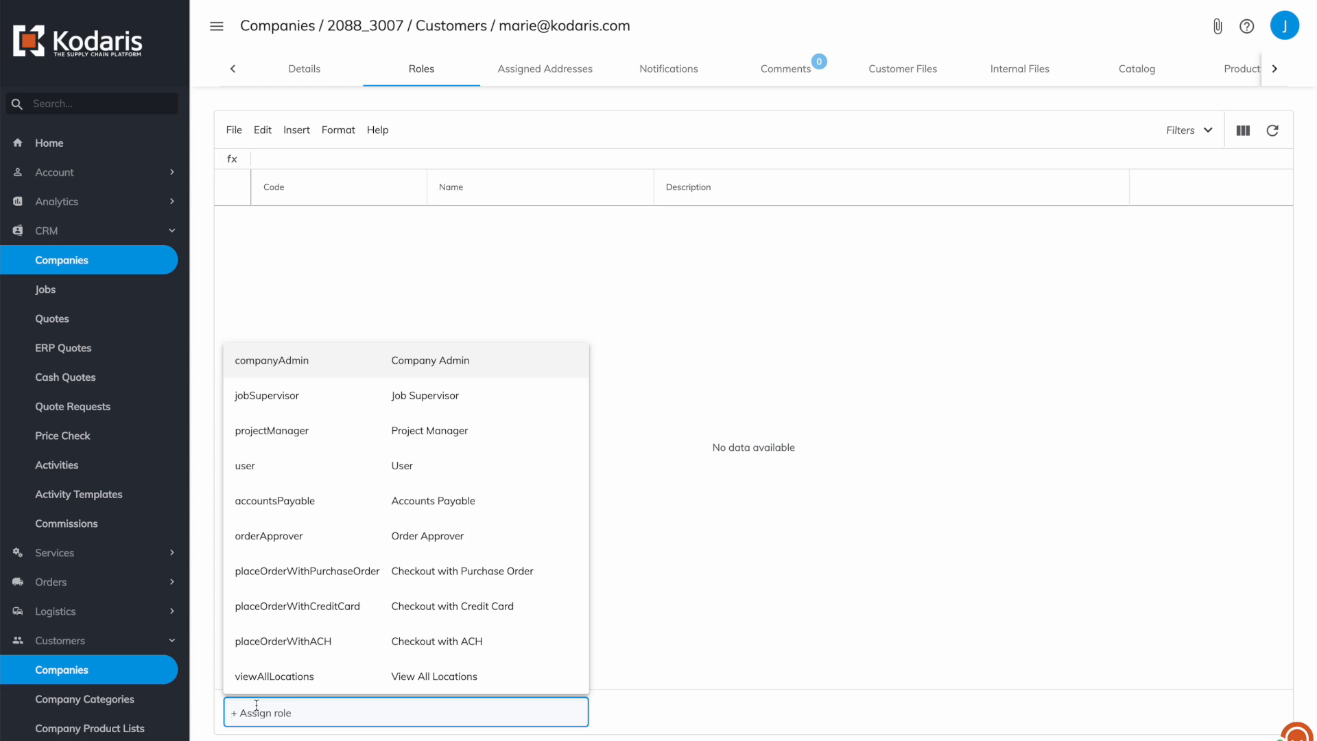
text(viewAsd)
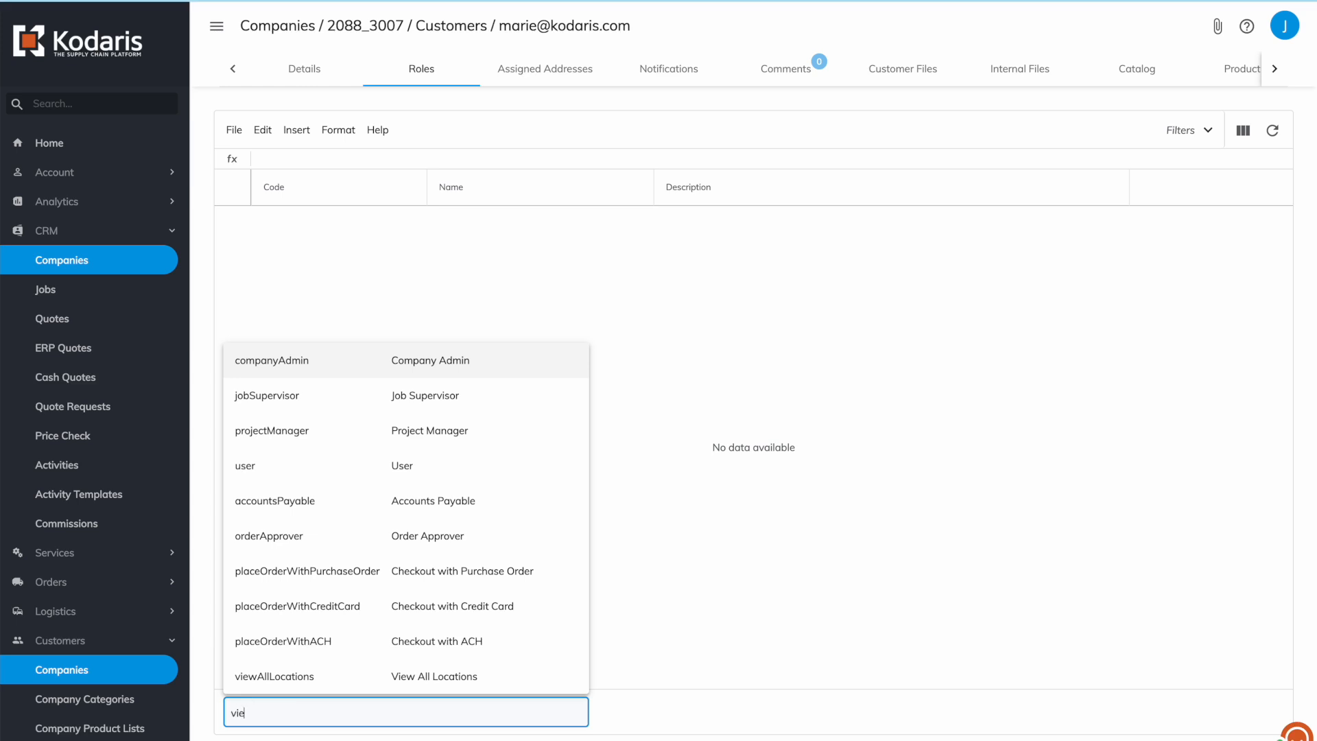
key(BackSpace)
key(BackSpace)
text(ss)
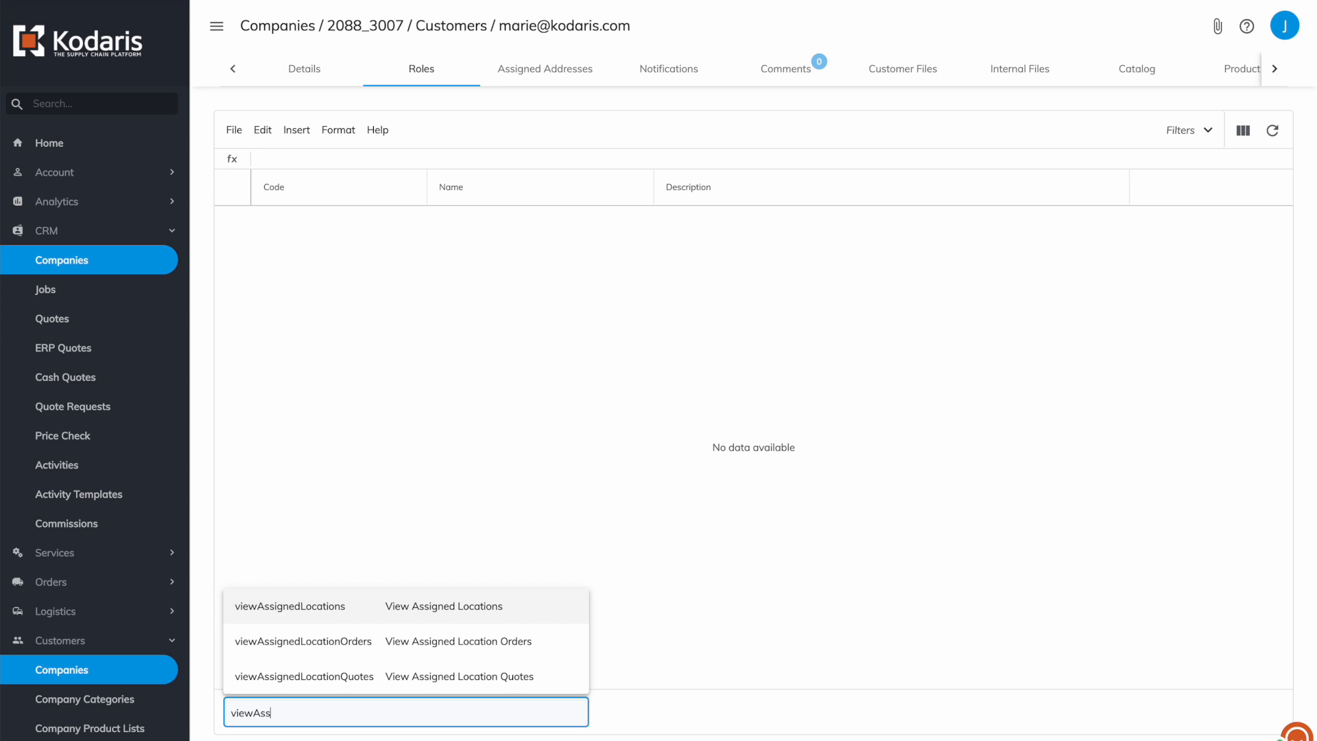
click(312, 607)
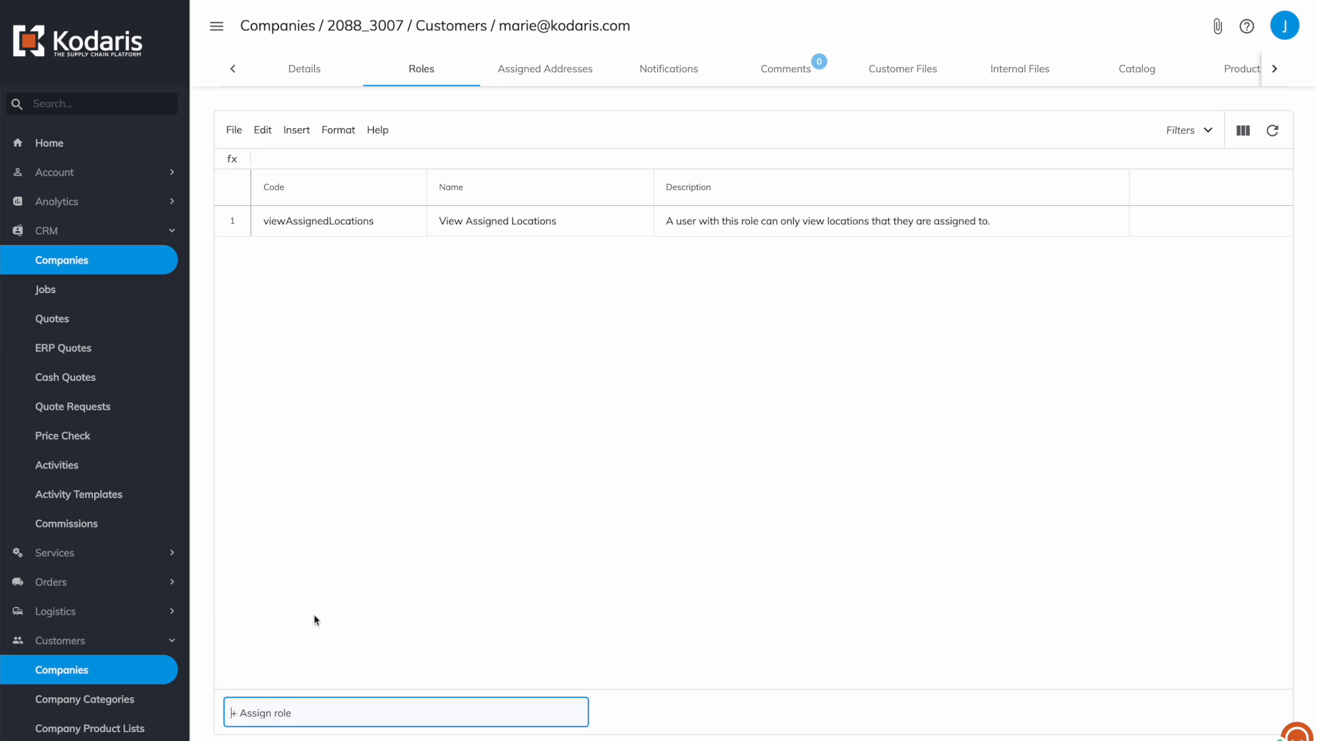
Add the View Assigned Location Orders, View Pricing and Checkout with Purchase Order roles.
click(288, 703)
text(view)
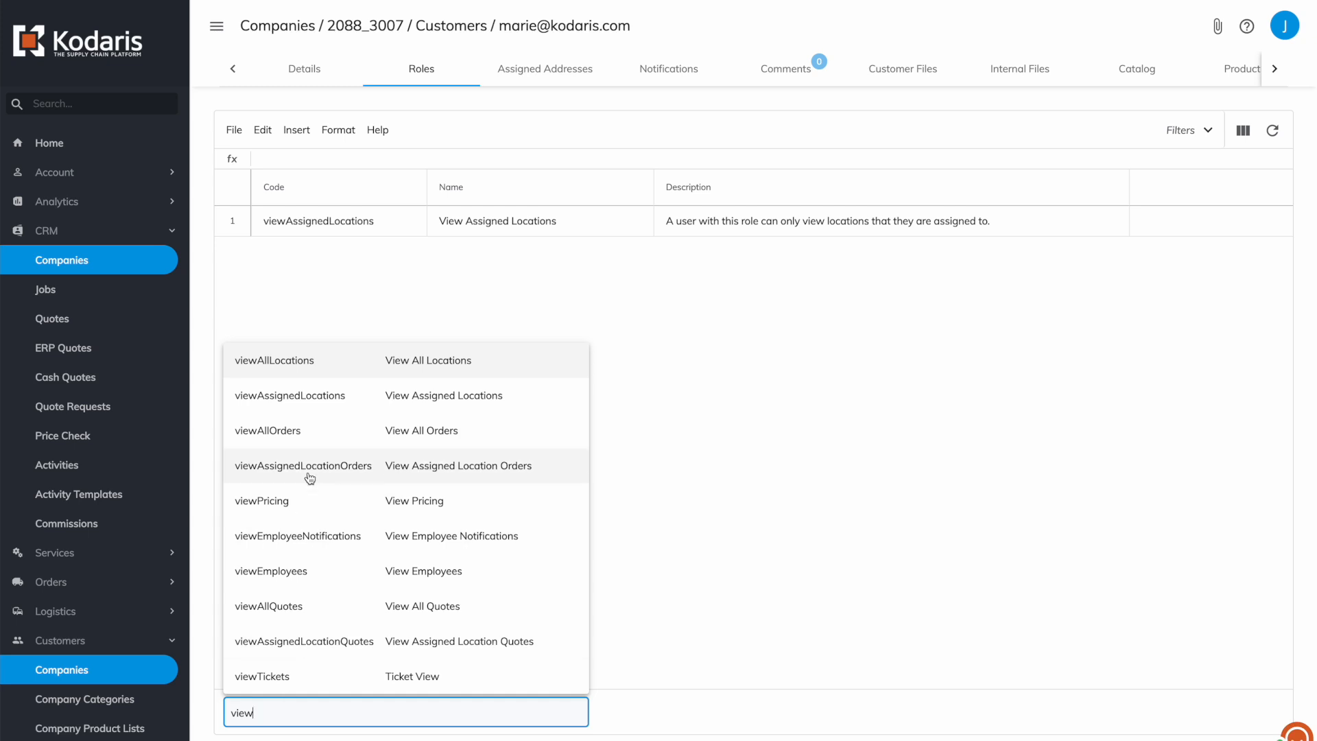
click(297, 465)
text(viewPR)
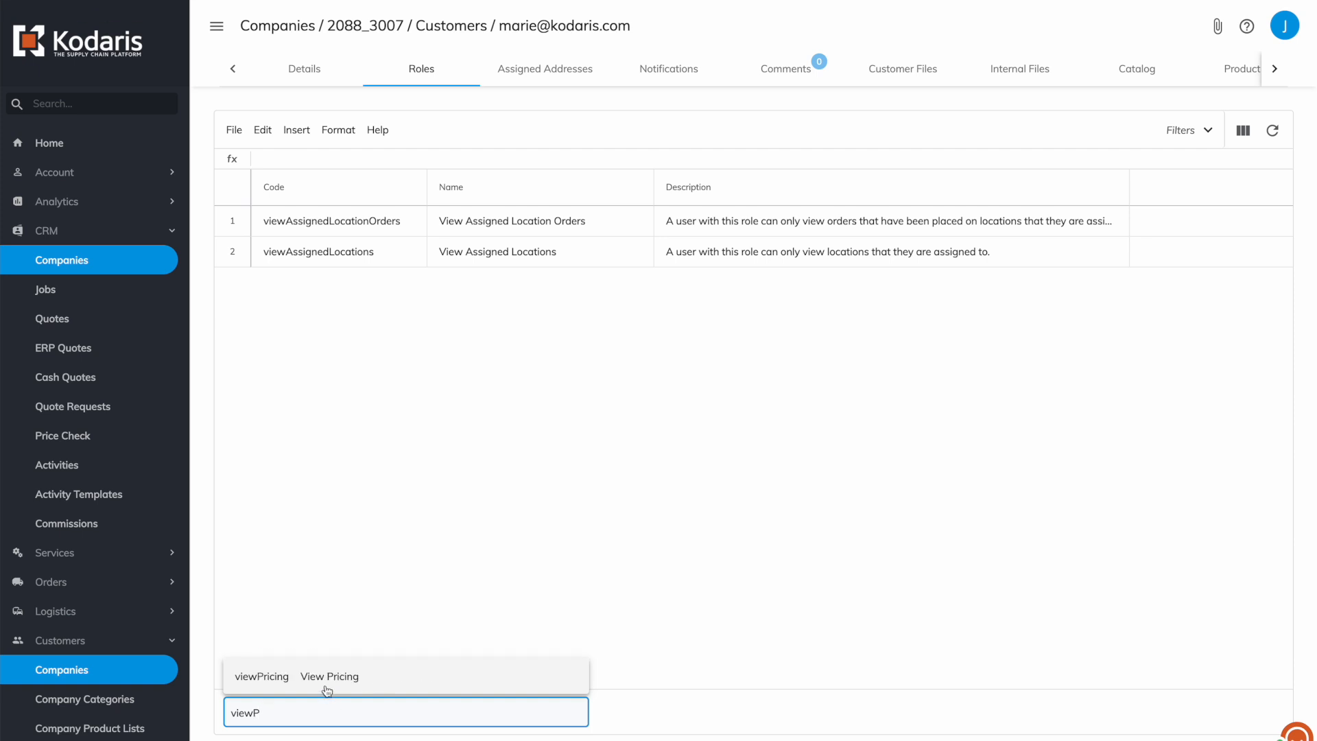
click(328, 686)
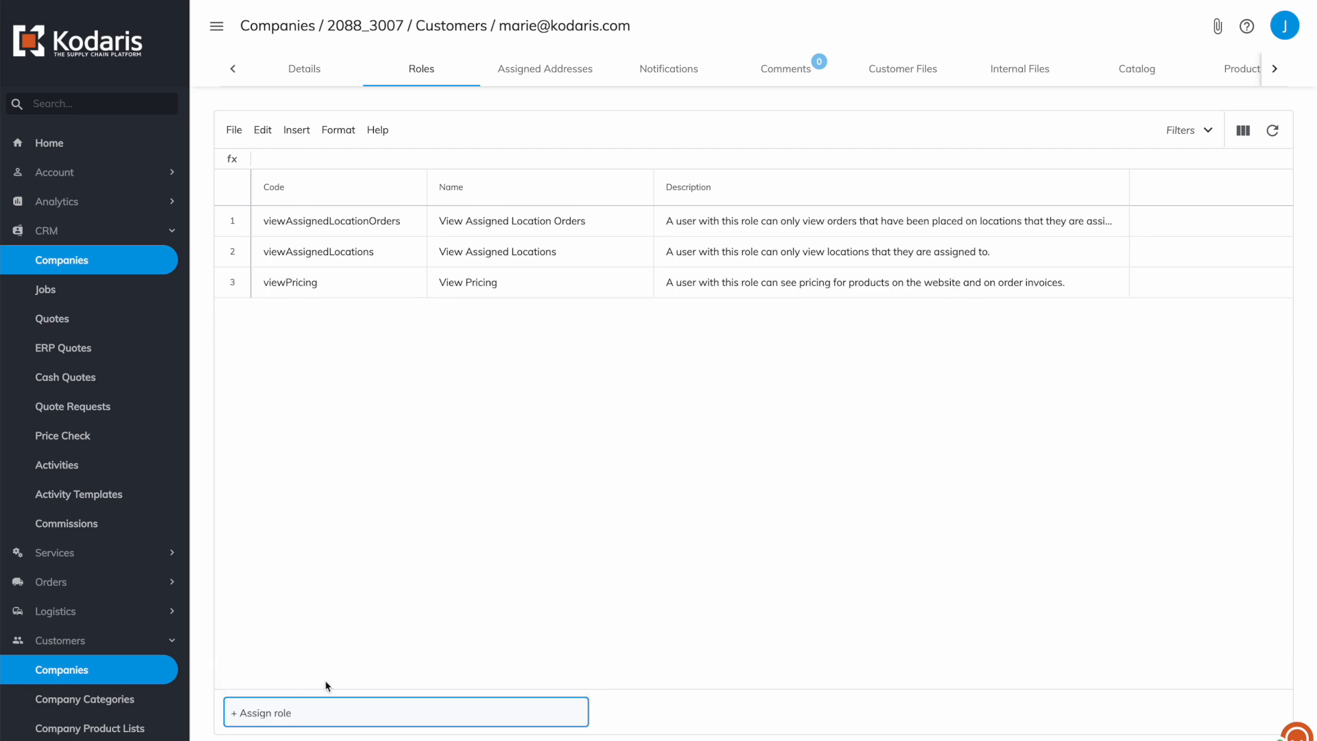
text(place)
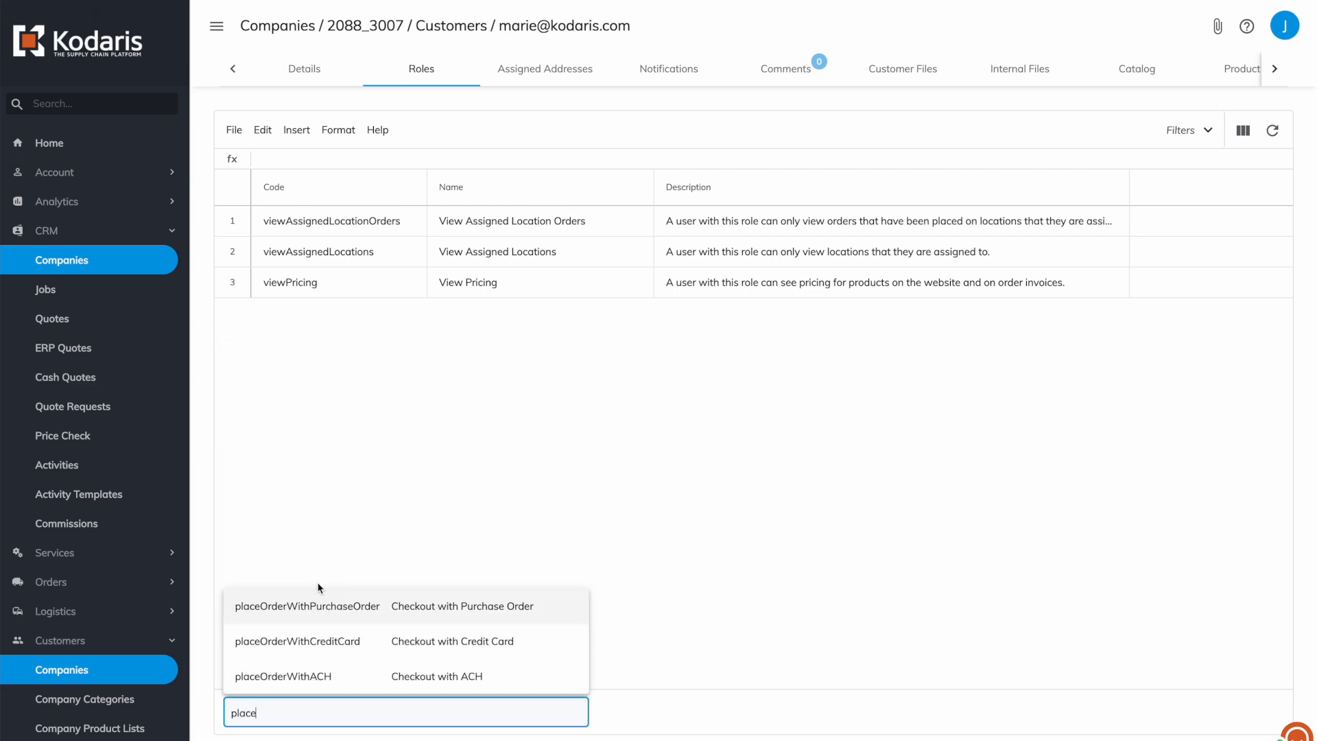
click(319, 597)
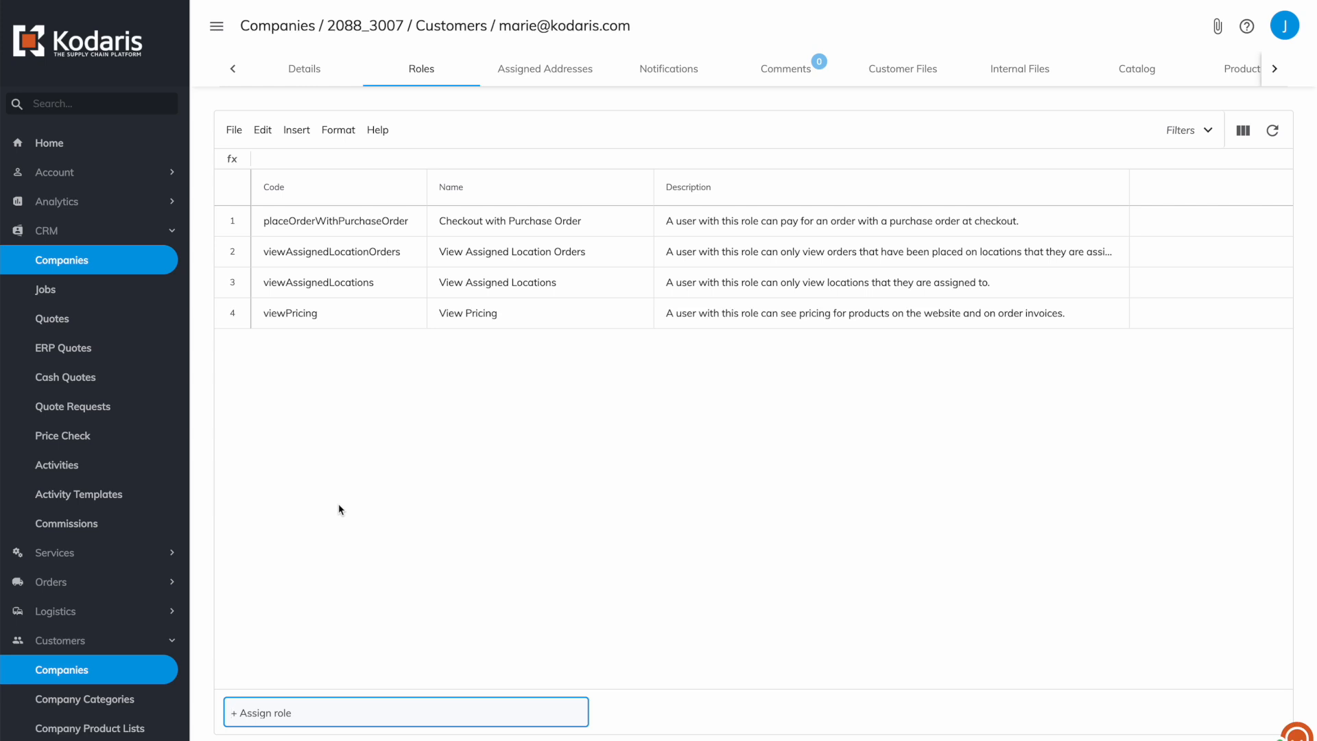
Assign the Illinois Dr and Division St. addresses to the customer user.
click(545, 81)
click(291, 712)
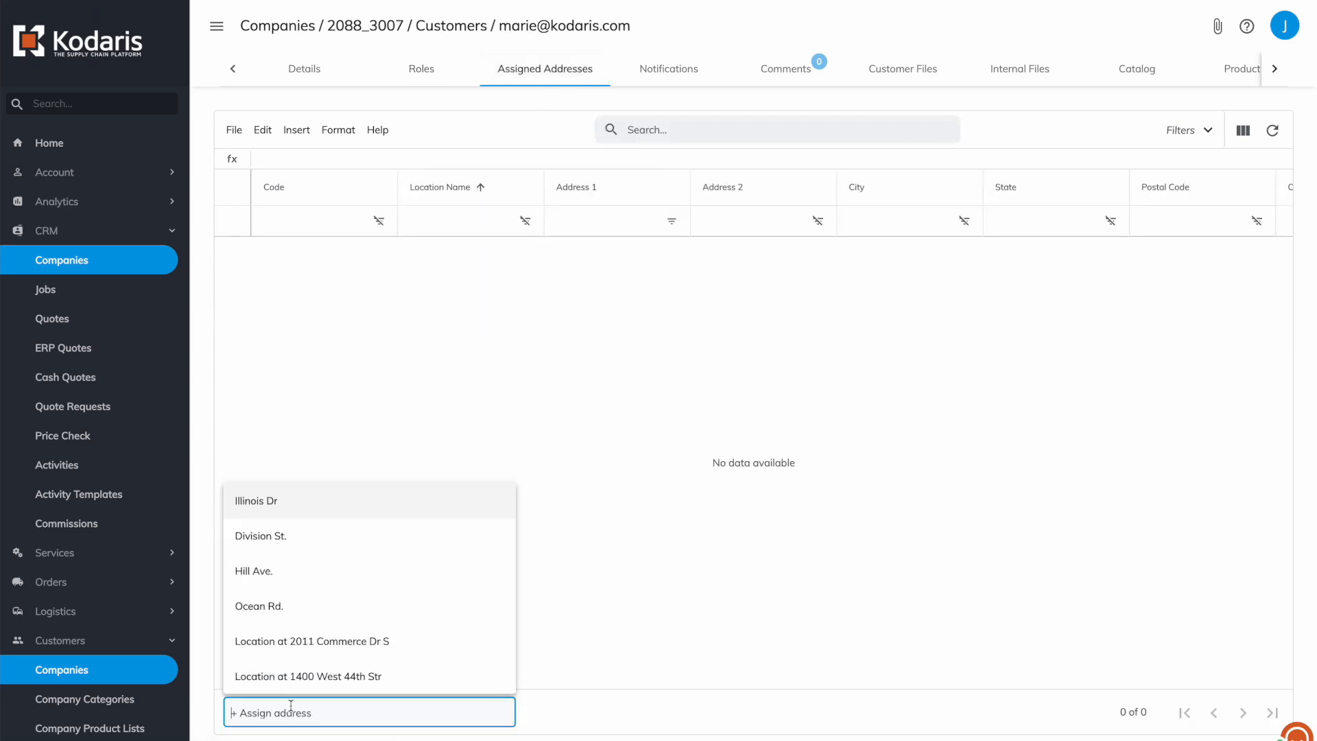
click(309, 513)
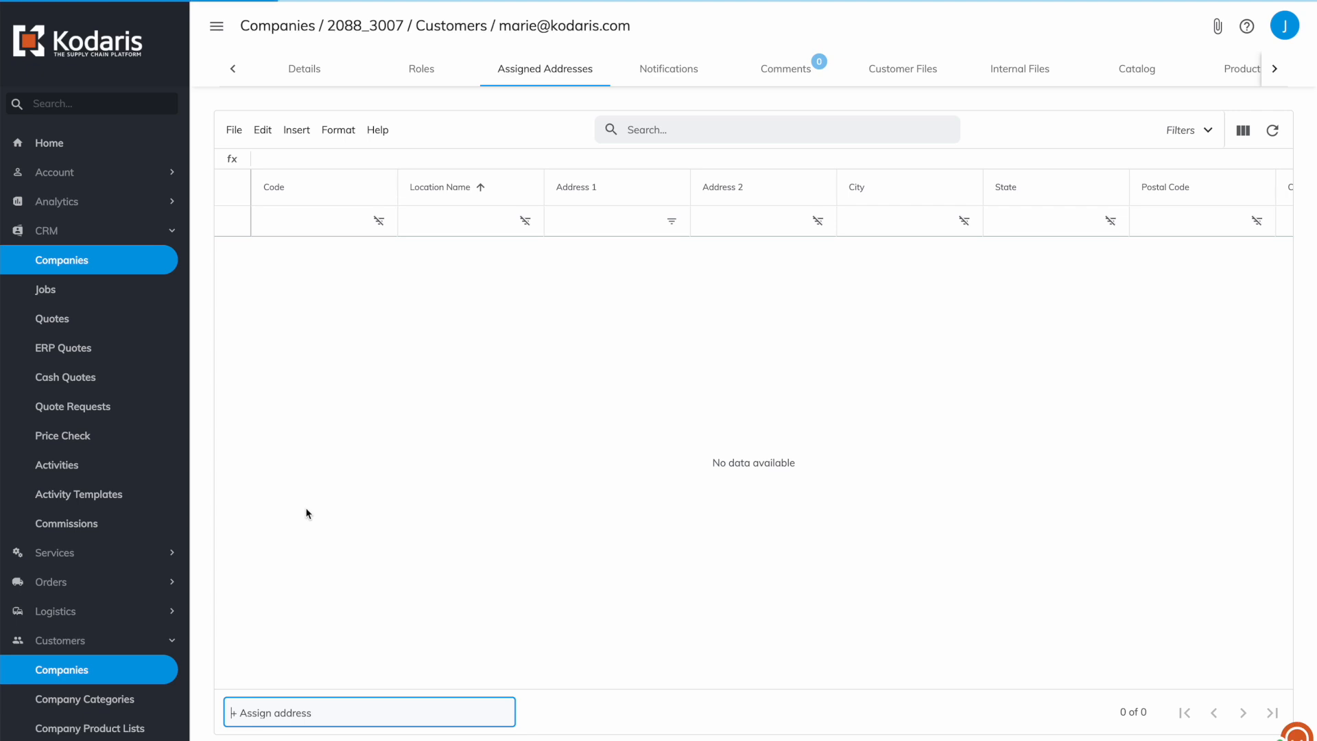
click(289, 706)
text(do)
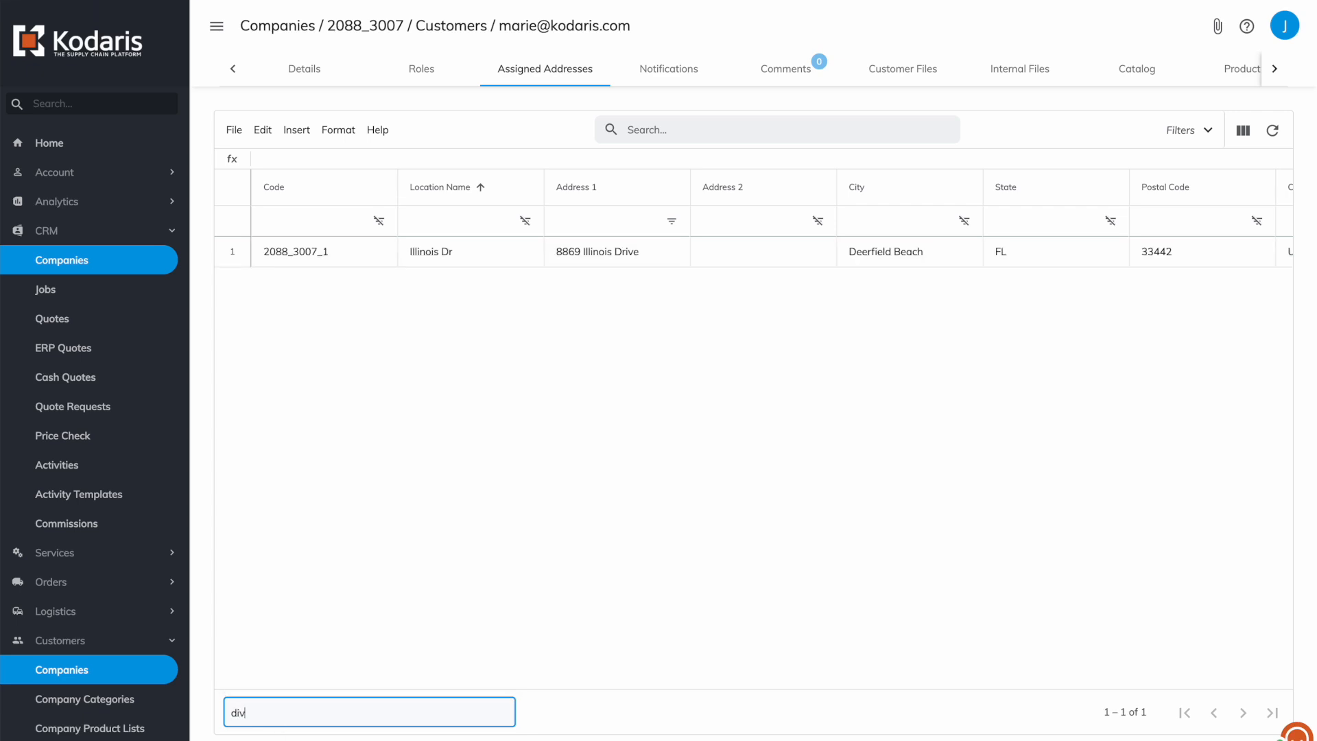
key(BackSpace)
text(dd)
key(BackSpace)
key(BackSpace)
key(BackSpace)
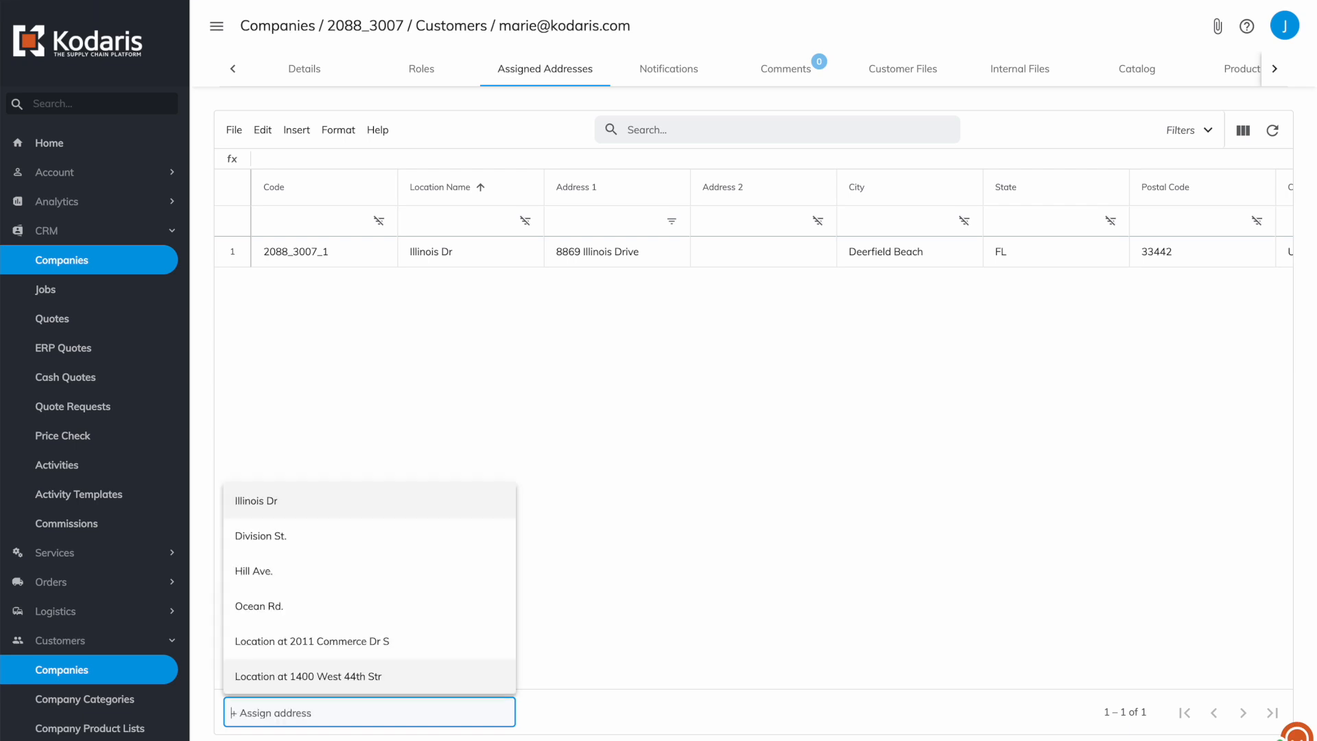
click(268, 529)
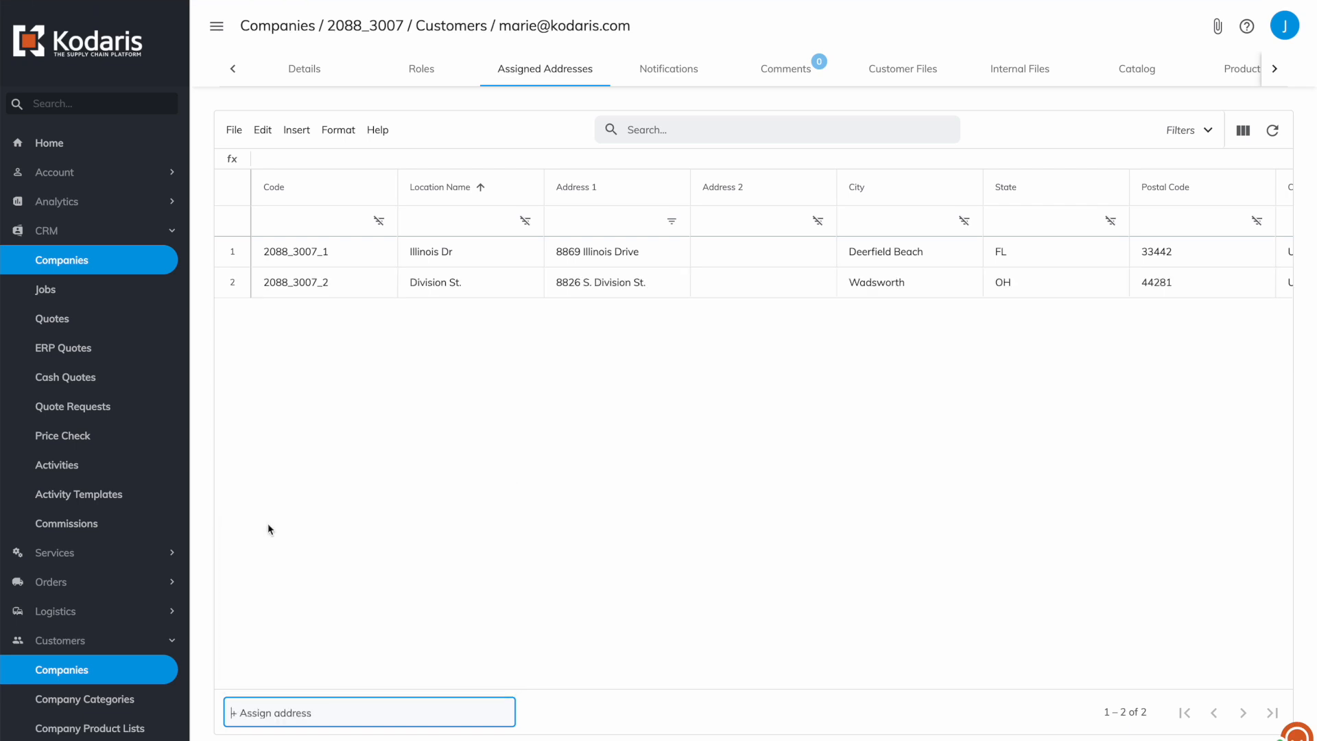
Review the roles and assigned addresses, ending on the Roles tab.
click(412, 65)
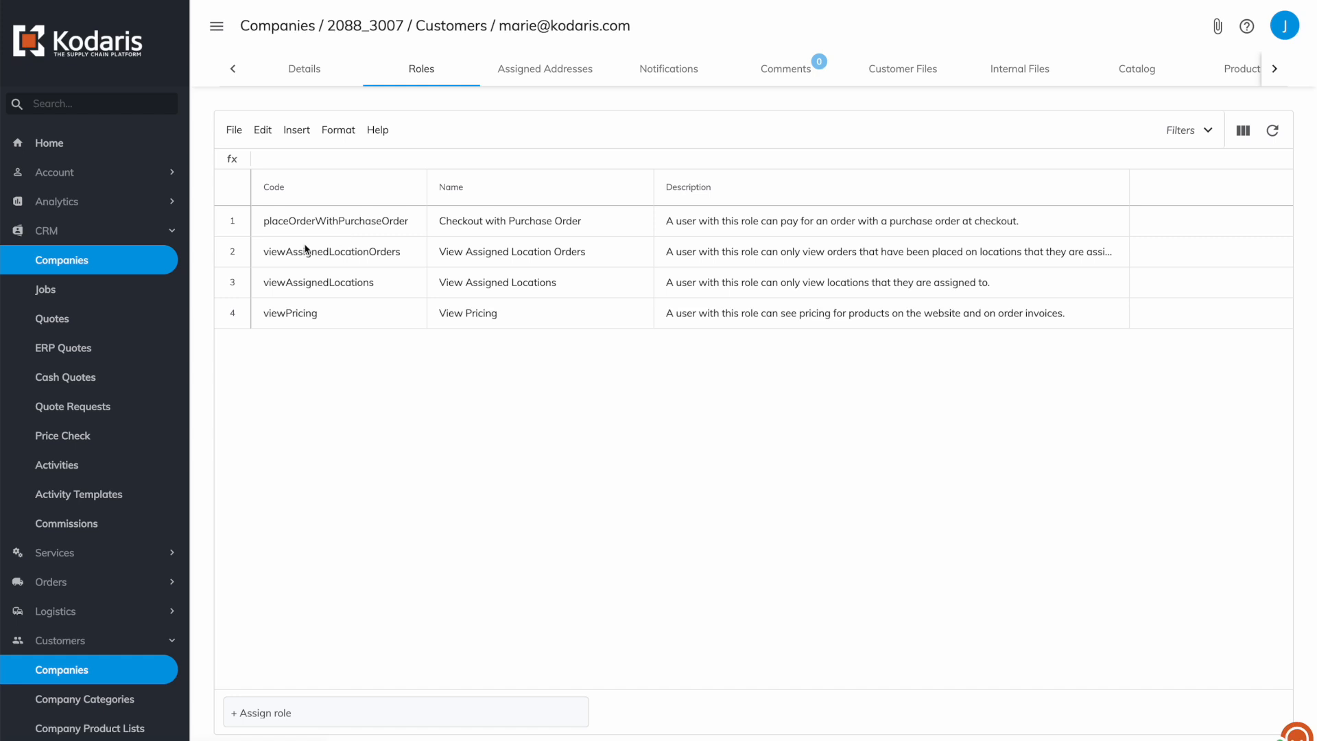
click(278, 284)
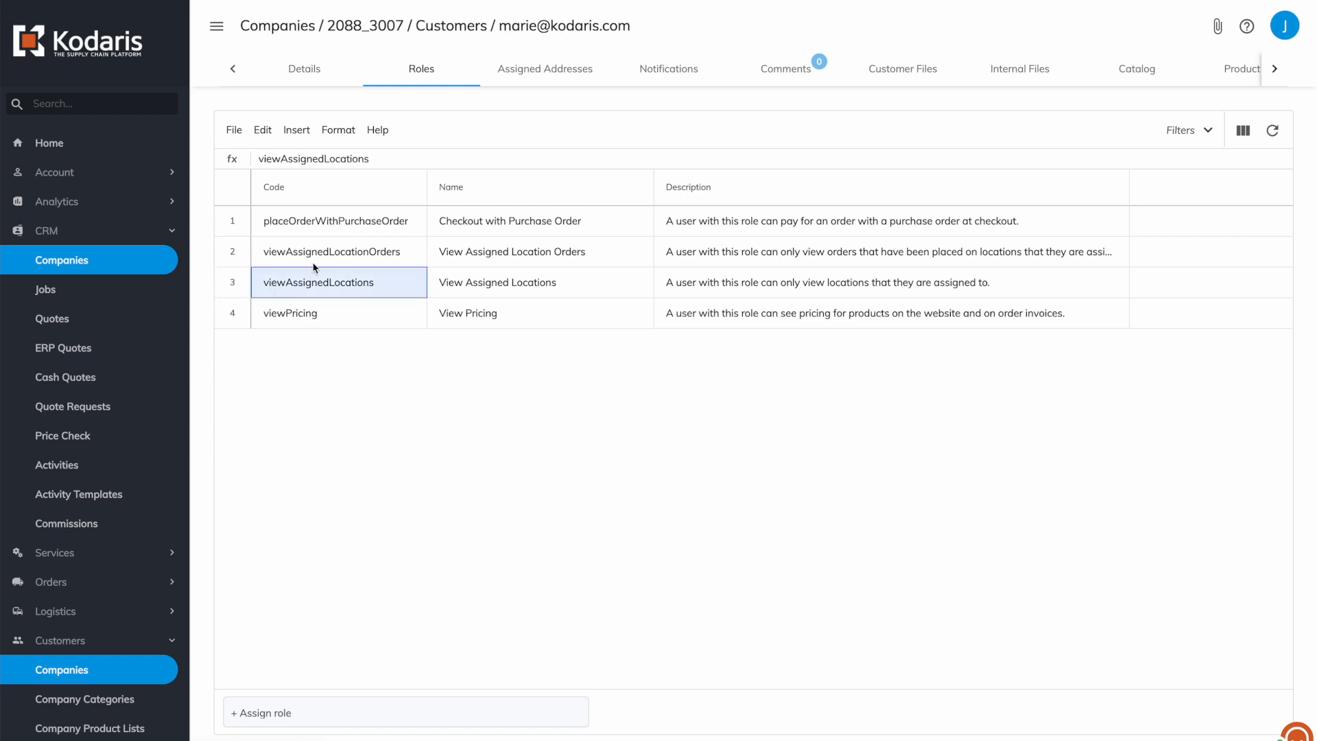
click(544, 71)
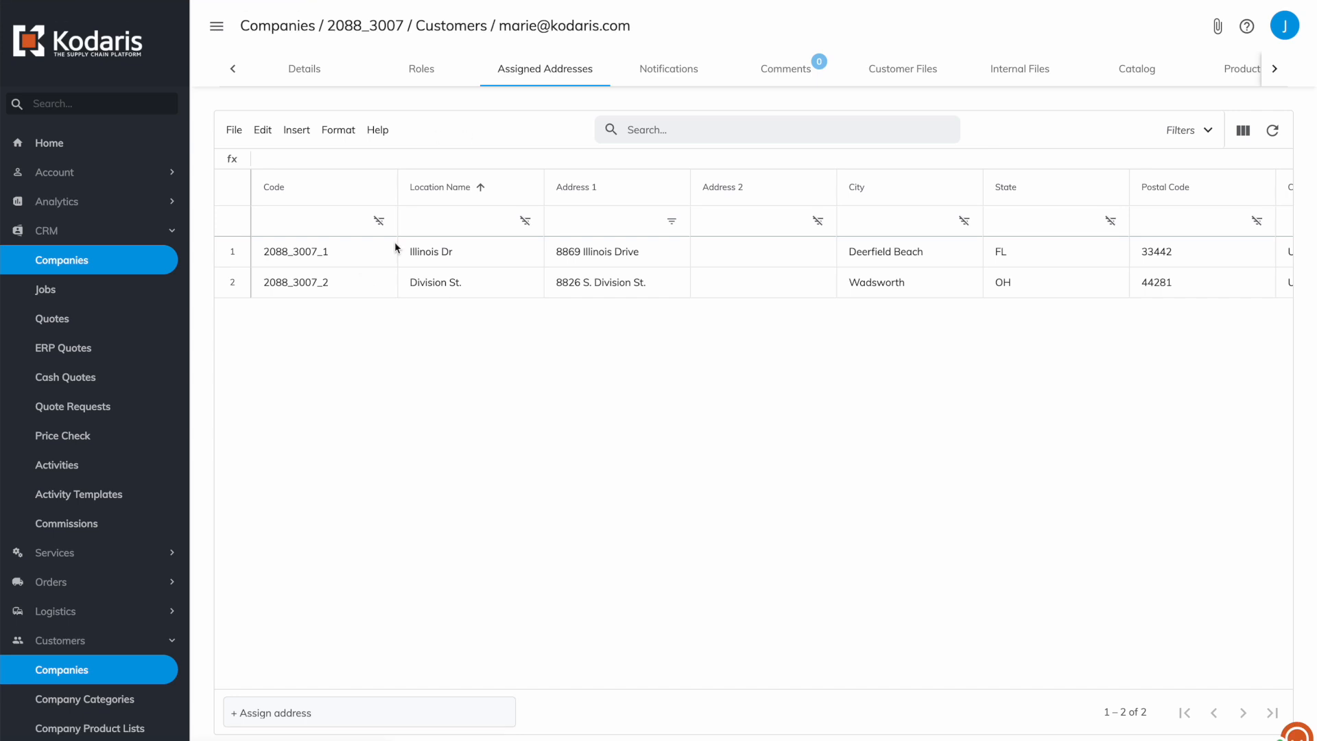
click(410, 58)
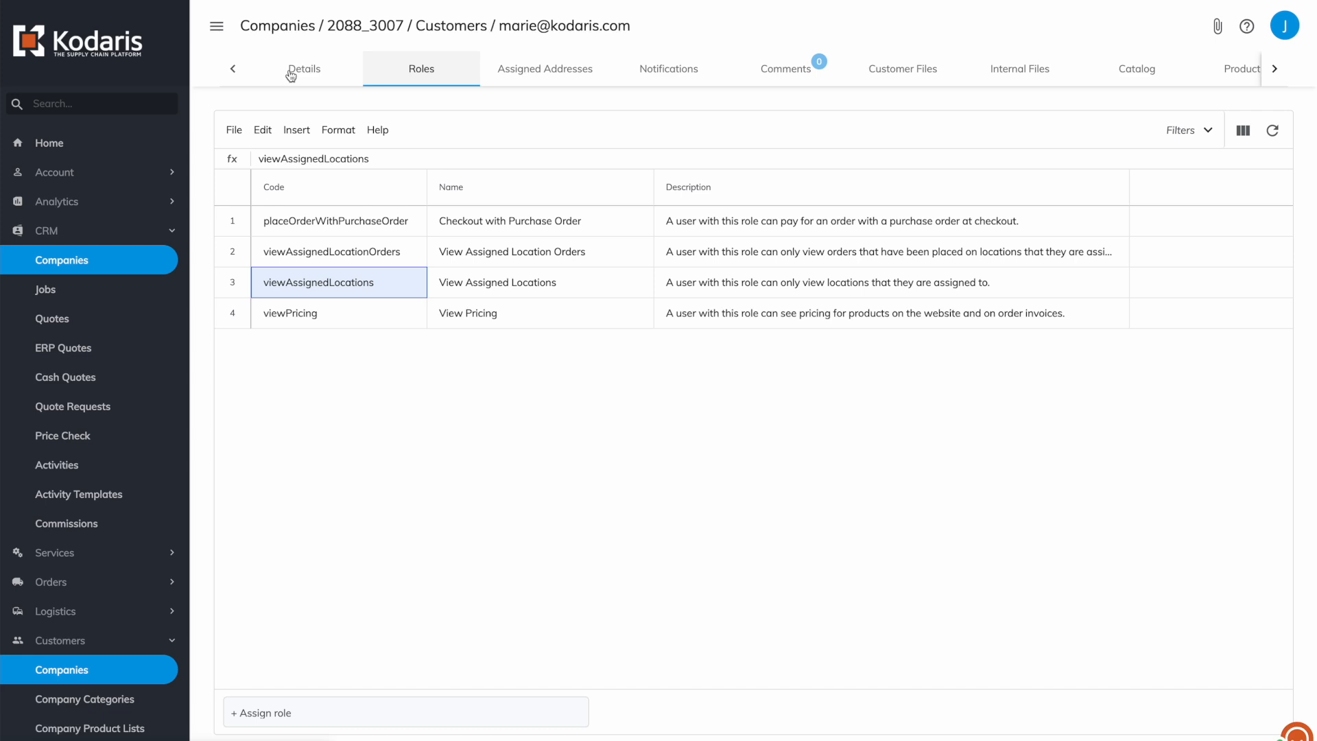
Change the customer's Spending Limit from 0 to 50 on Details, then return to Roles.
click(291, 74)
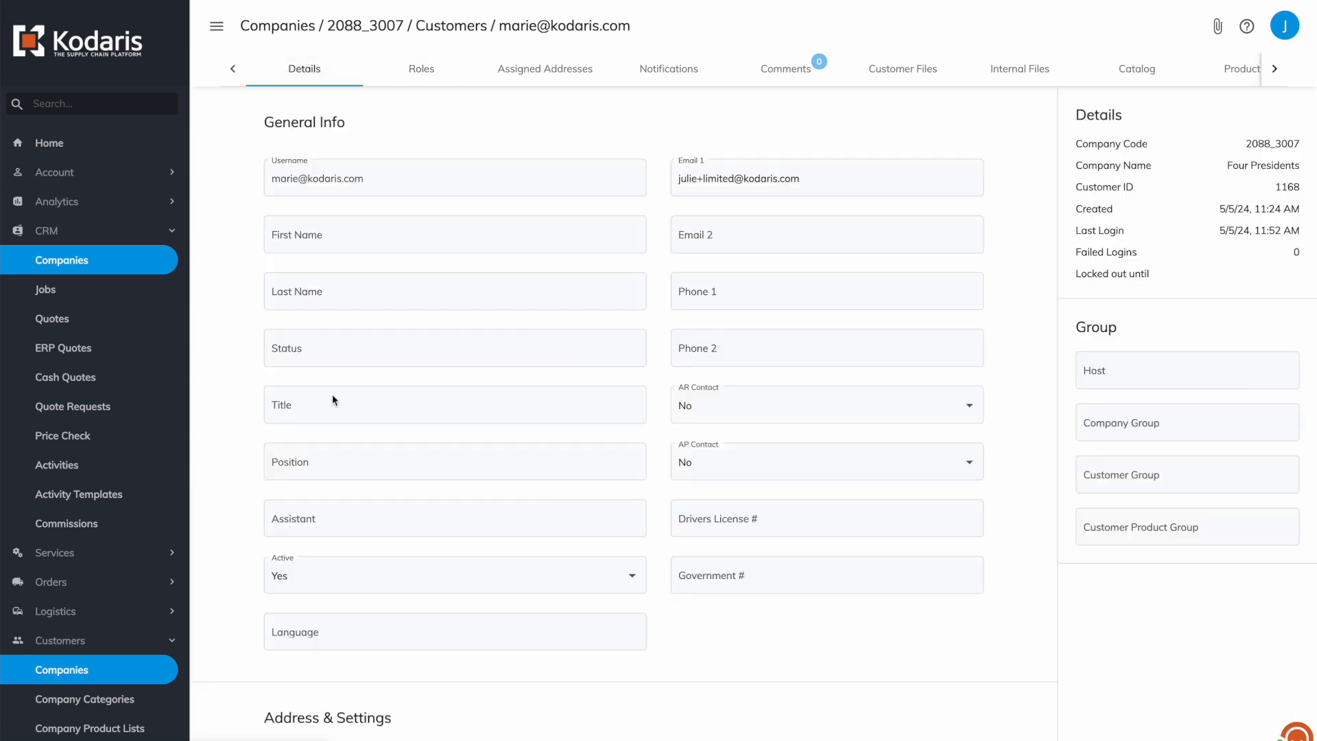
scroll(337, 420, down, 1)
scroll(337, 420, down, 5)
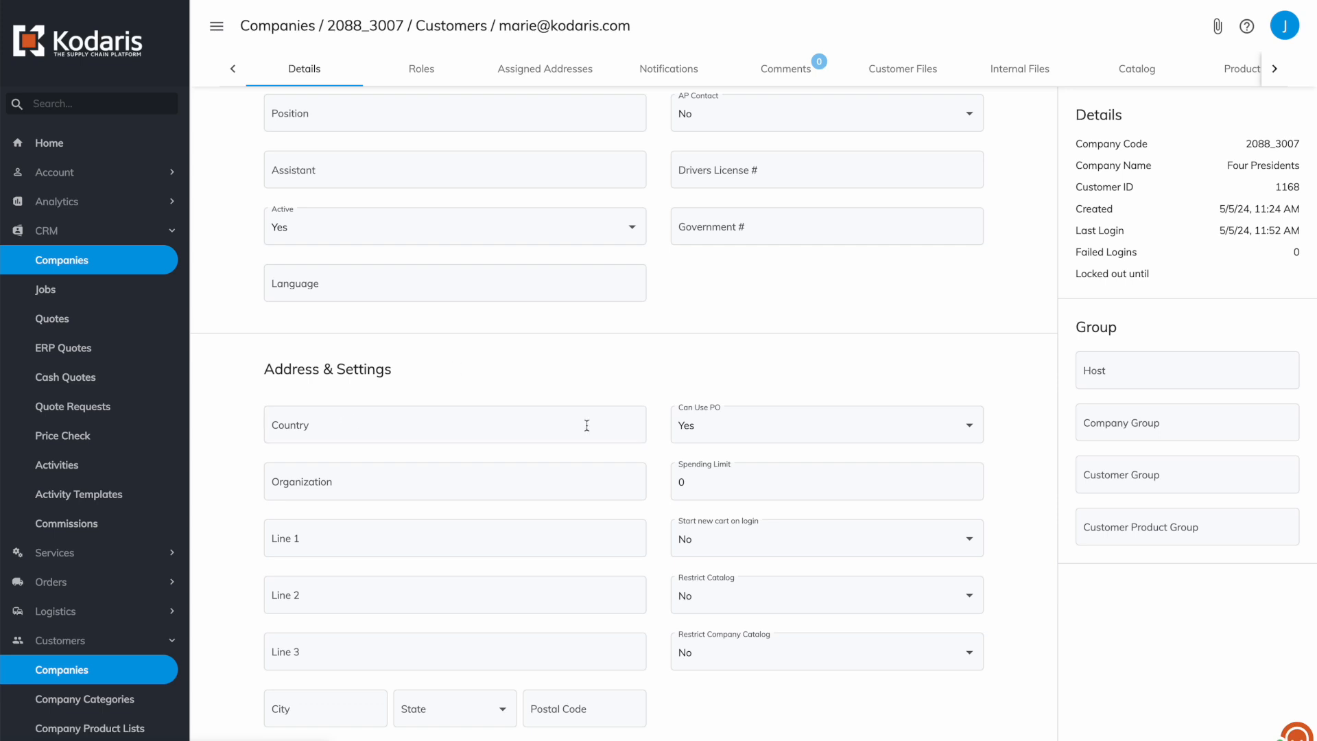
click(722, 483)
key(BackSpace)
text(50)
click(665, 372)
click(416, 69)
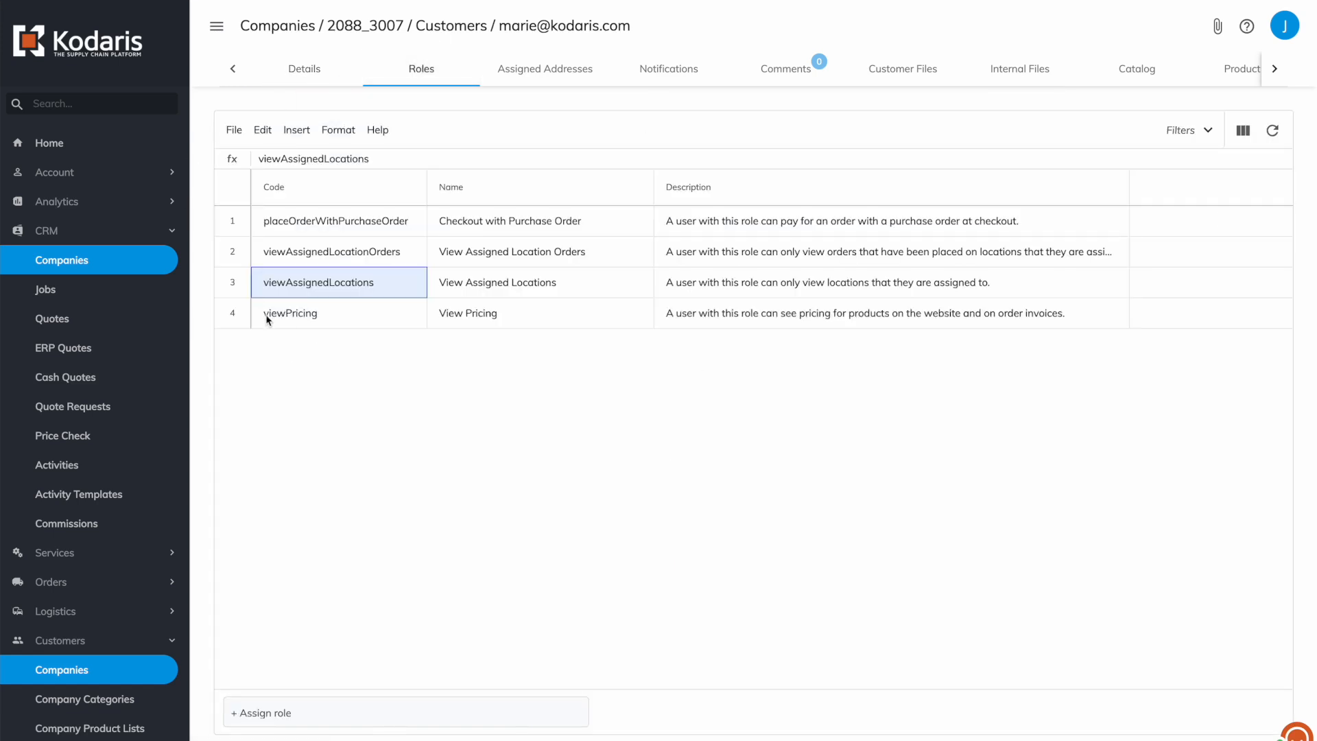
Dismiss the Assign role list unchanged and go back to the company's Customers list.
click(279, 719)
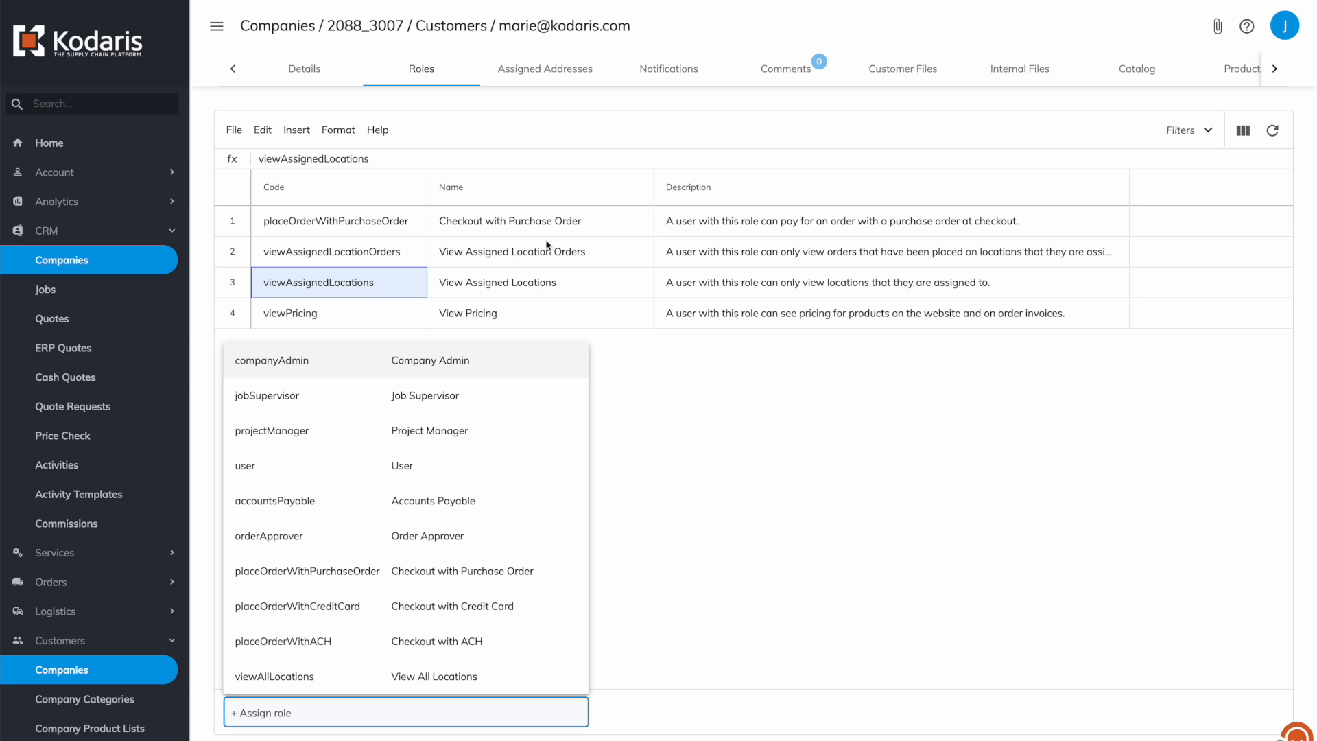
click(678, 443)
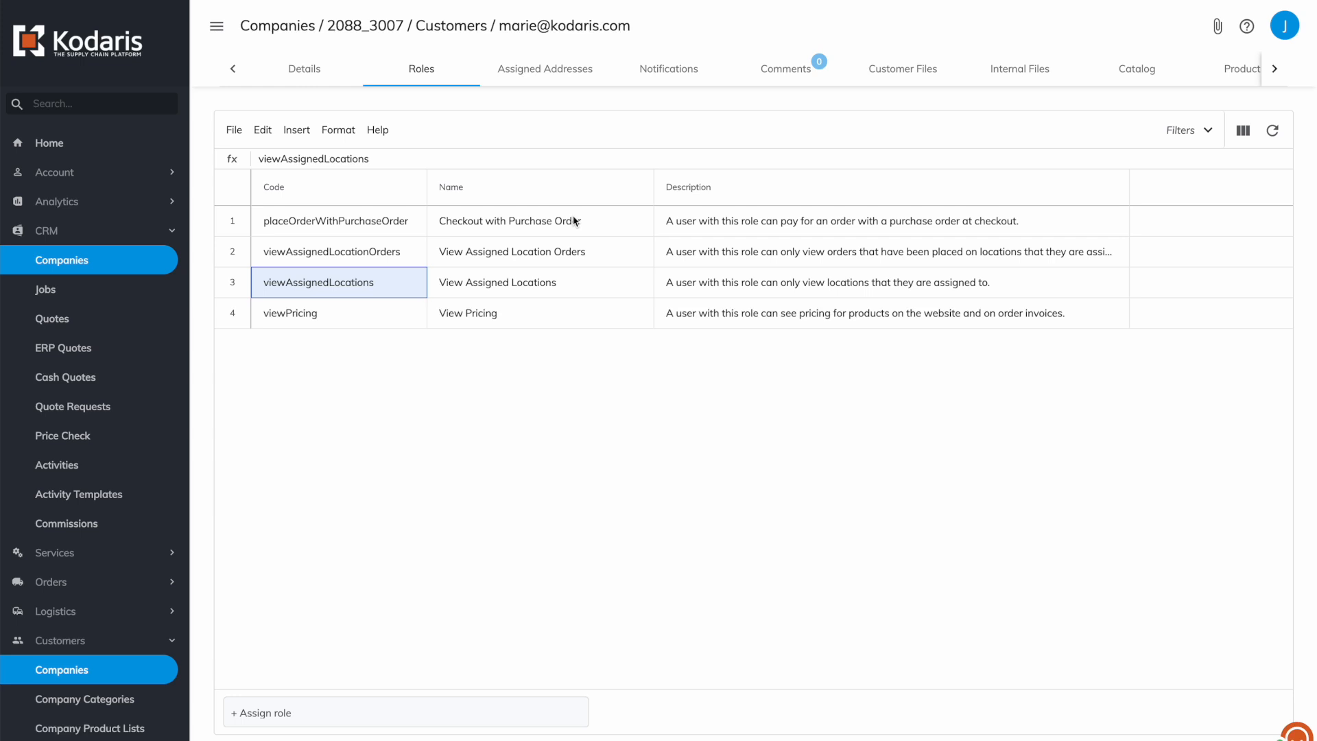
click(448, 31)
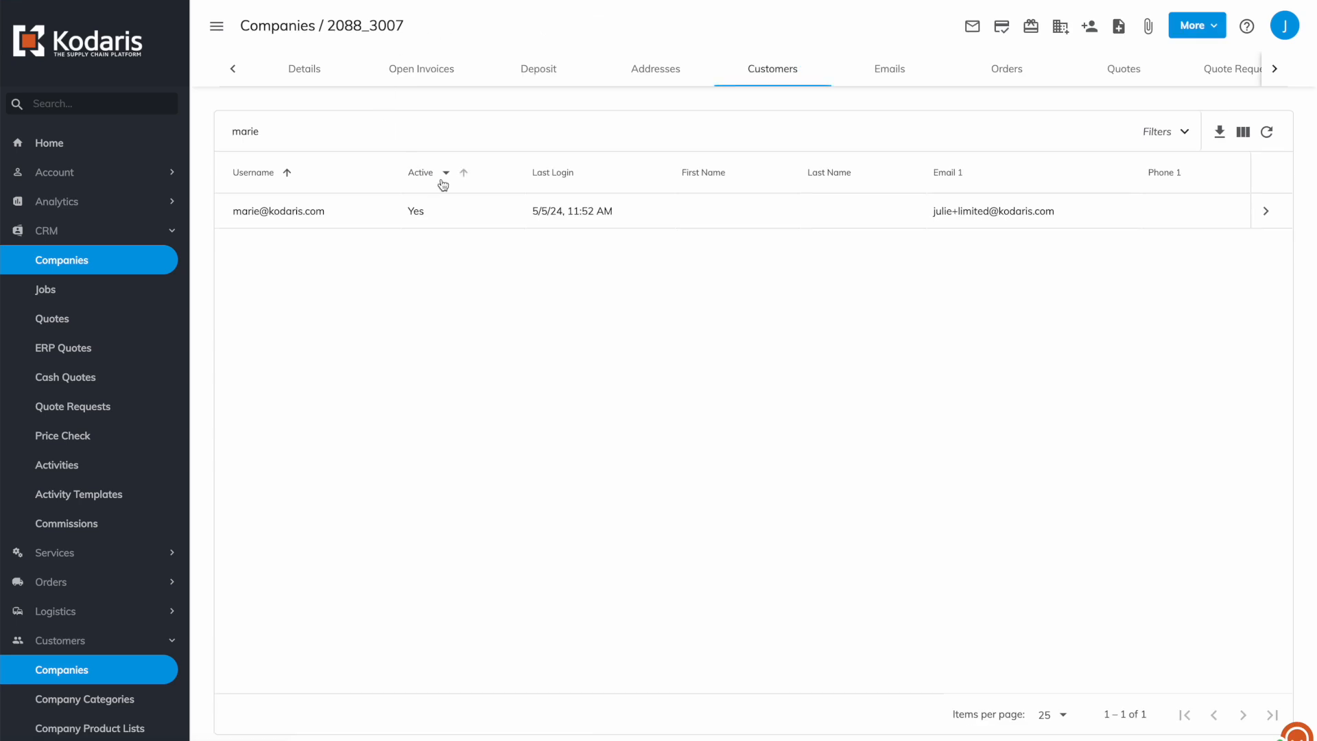
Find another customer user, add the orderApprover role, and return to the Customers list.
click(276, 135)
key(BackSpace)
key(BackSpace)
key(BackSpace)
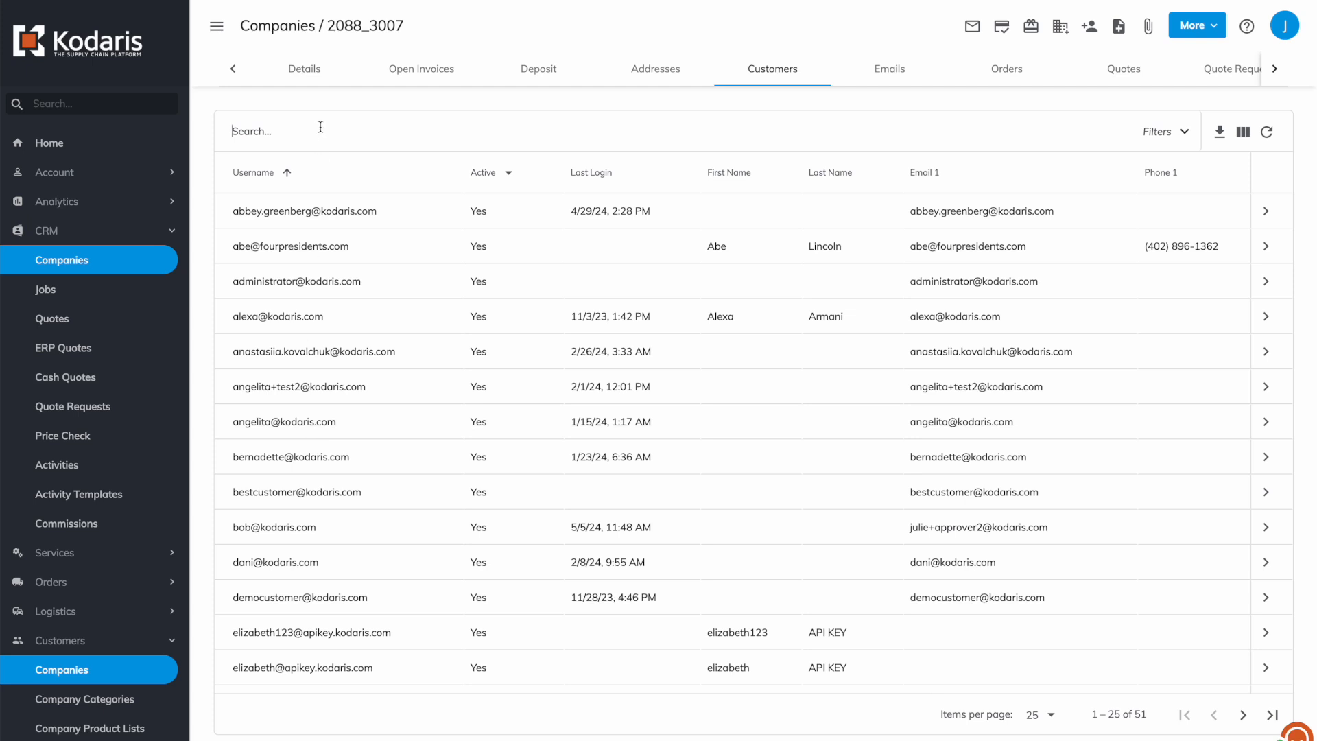
text(bob)
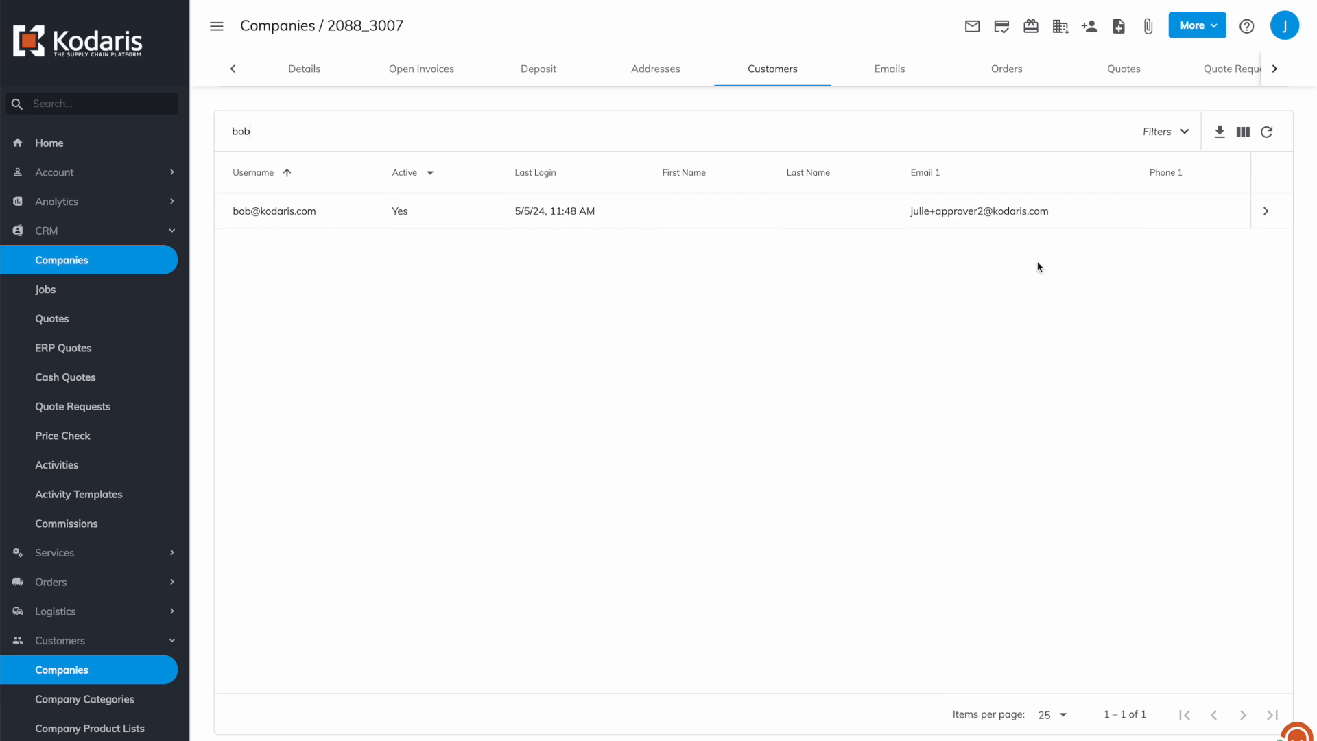
click(1266, 210)
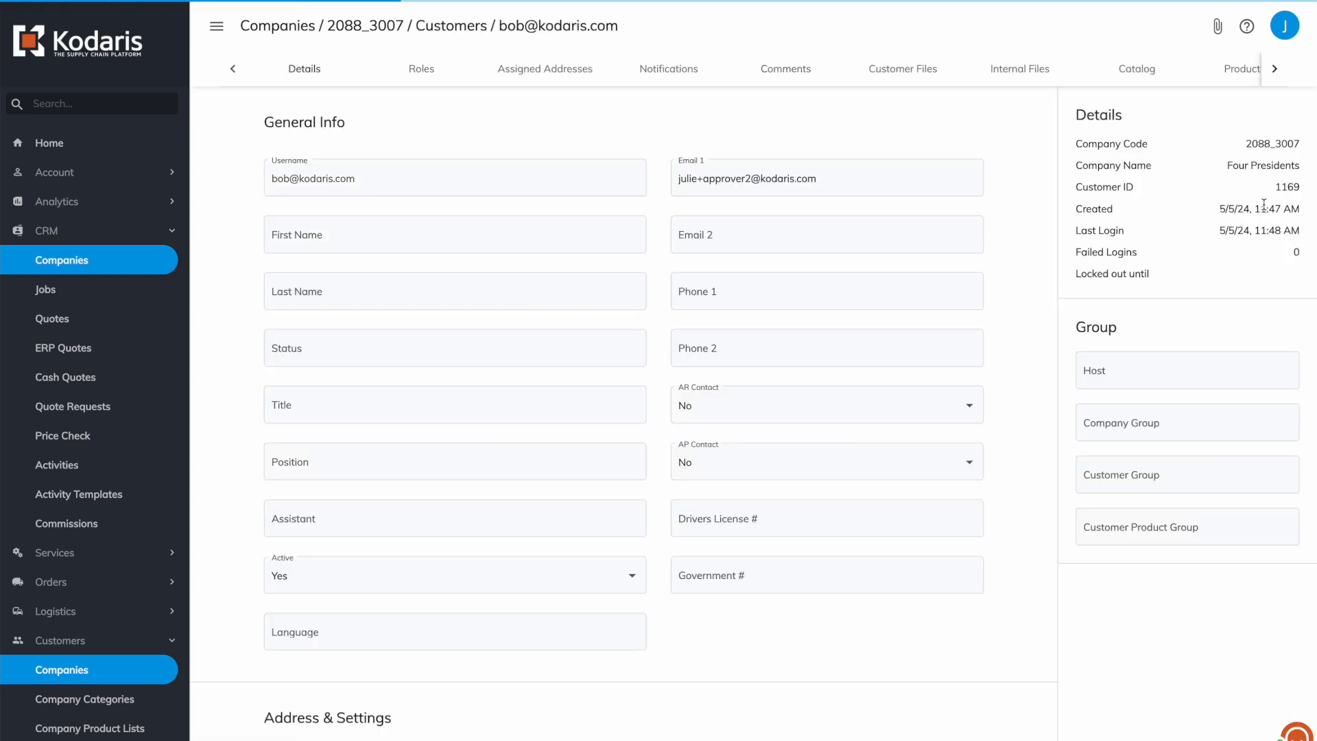
click(422, 75)
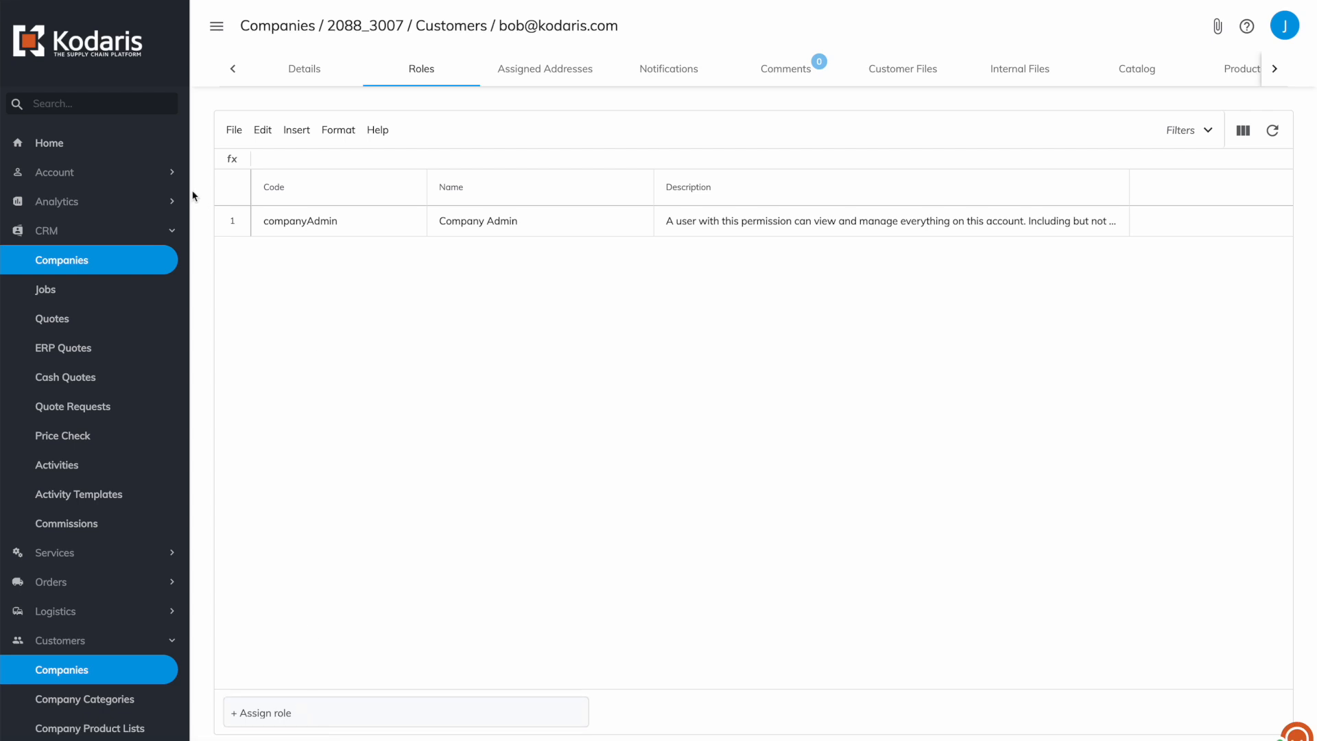
click(268, 715)
text(order)
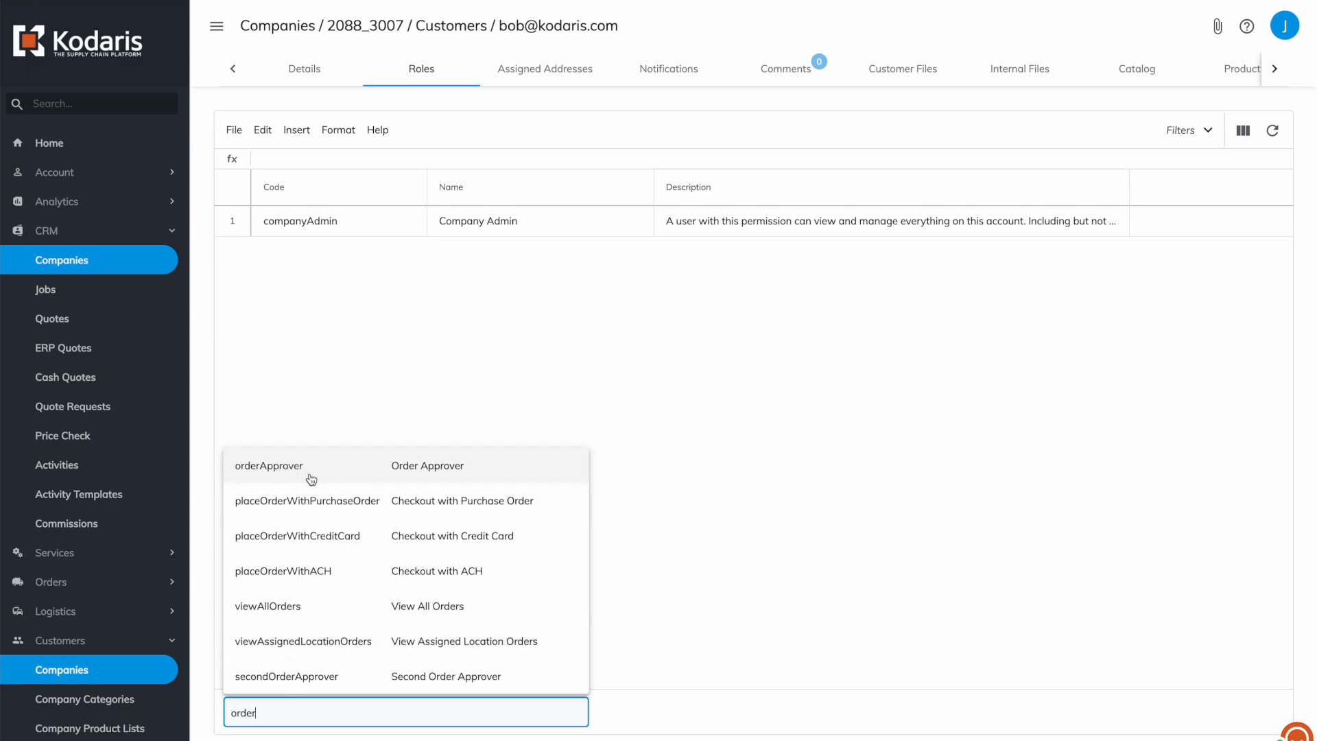
click(309, 480)
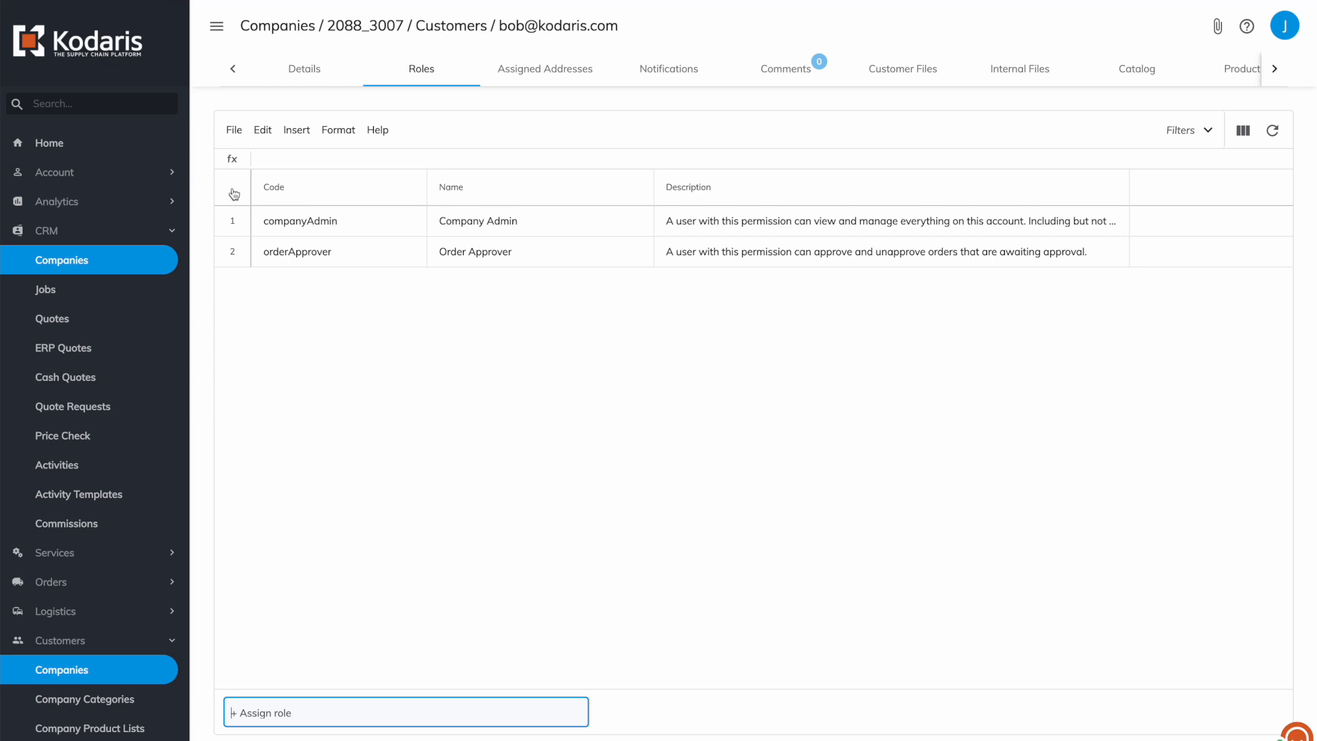
click(462, 35)
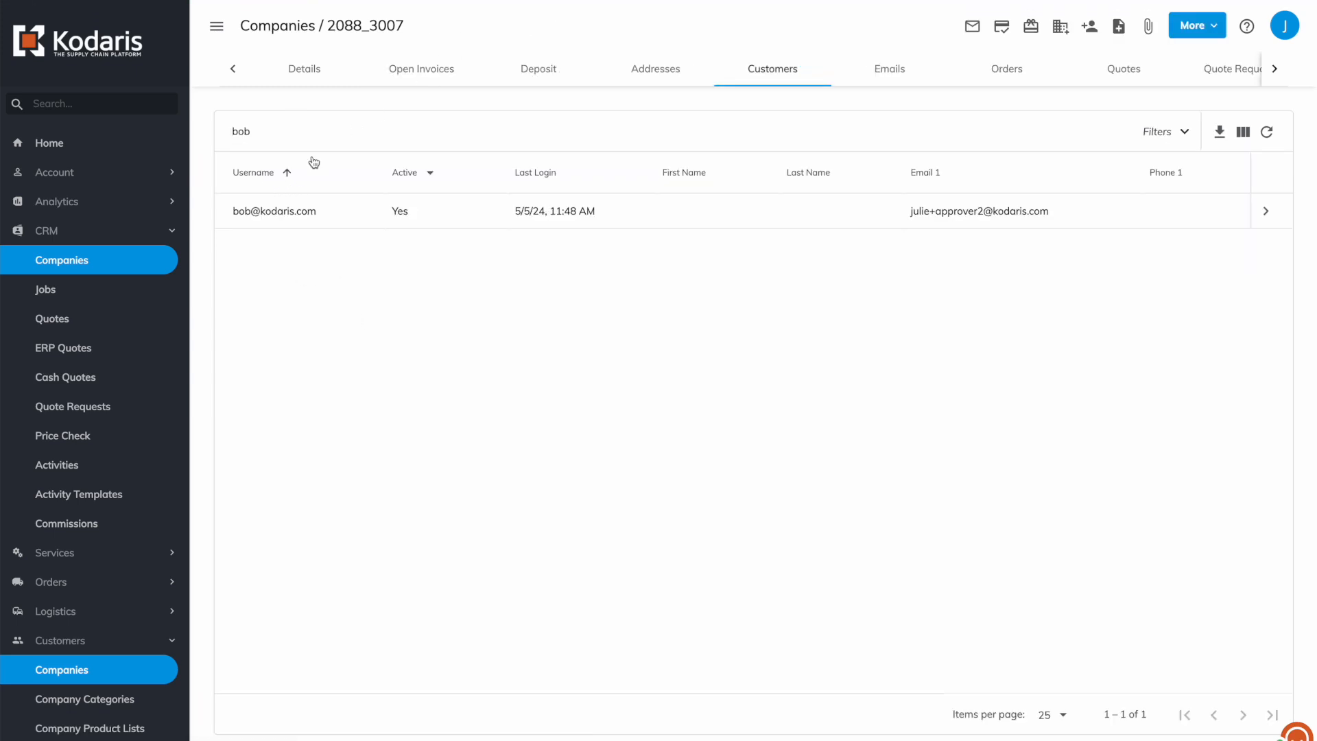
Search for the approving customer user and open their Roles tab.
click(291, 131)
key(BackSpace)
key(BackSpace)
key(BackSpace)
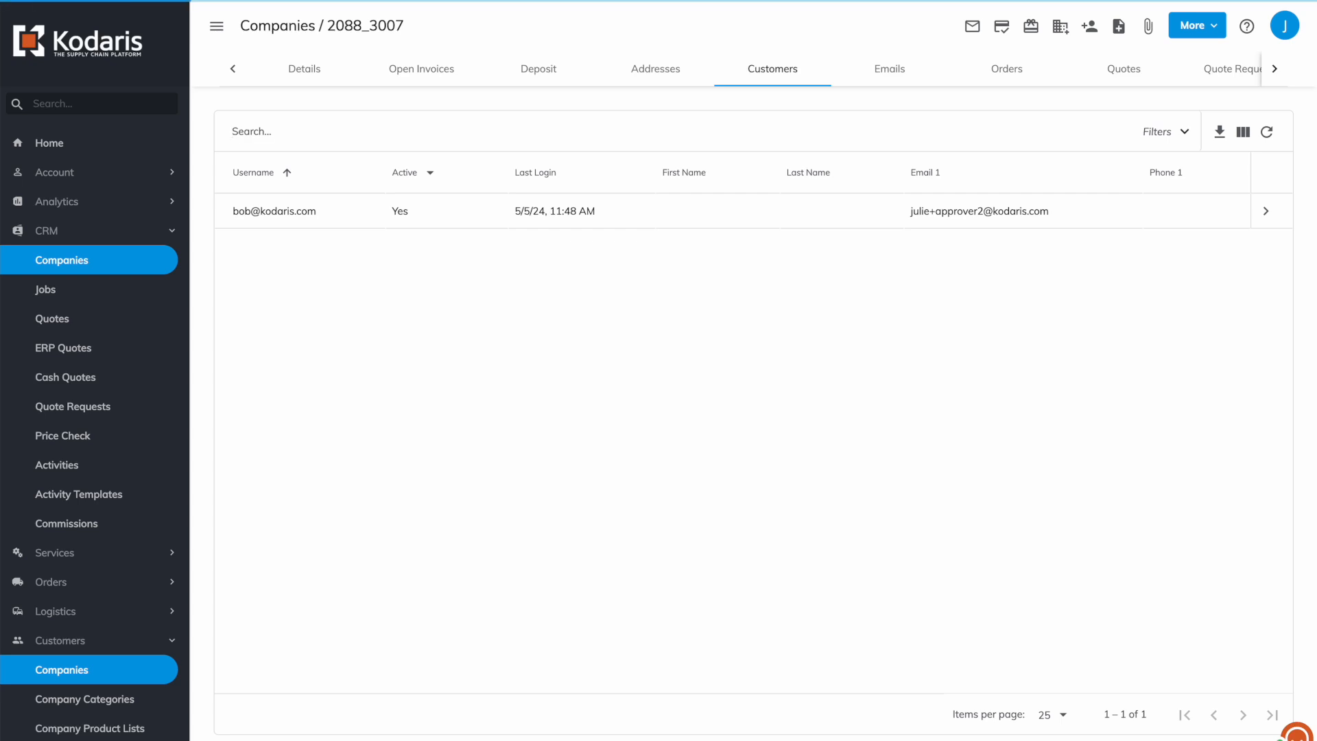
text(janie)
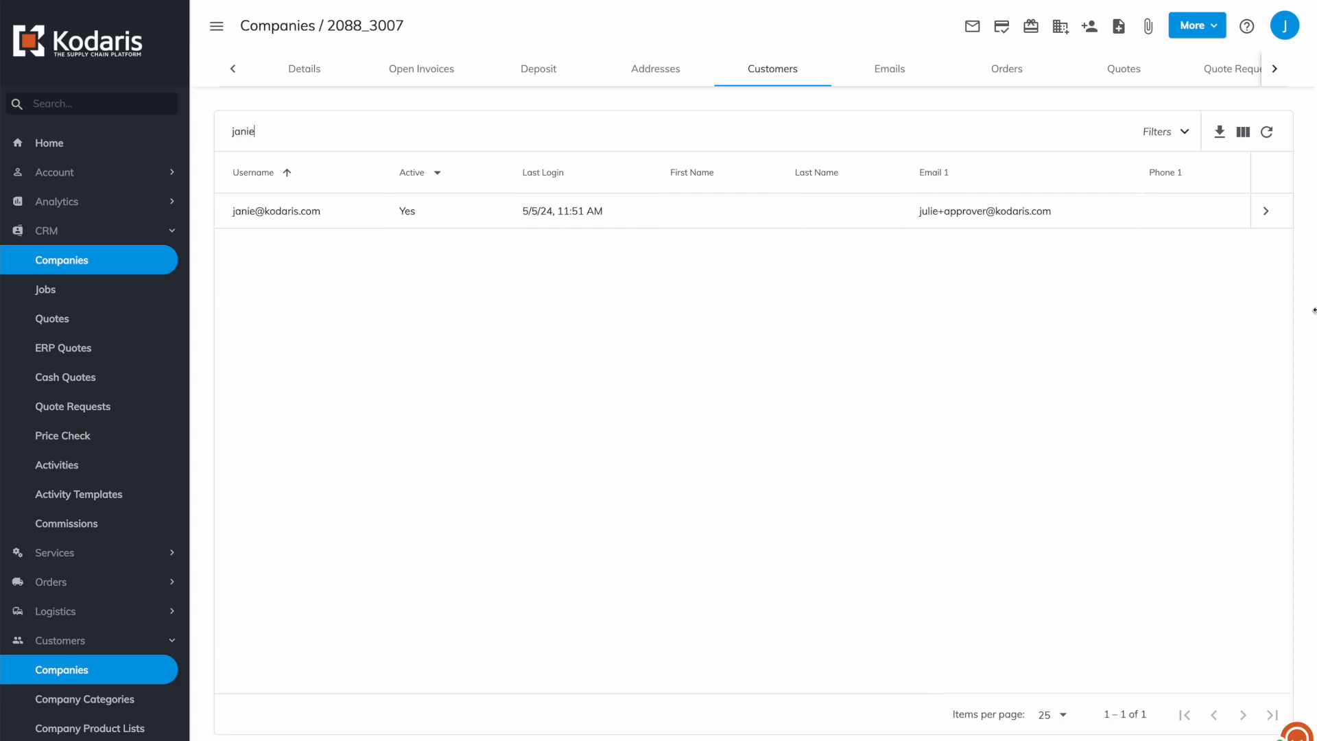
click(1259, 220)
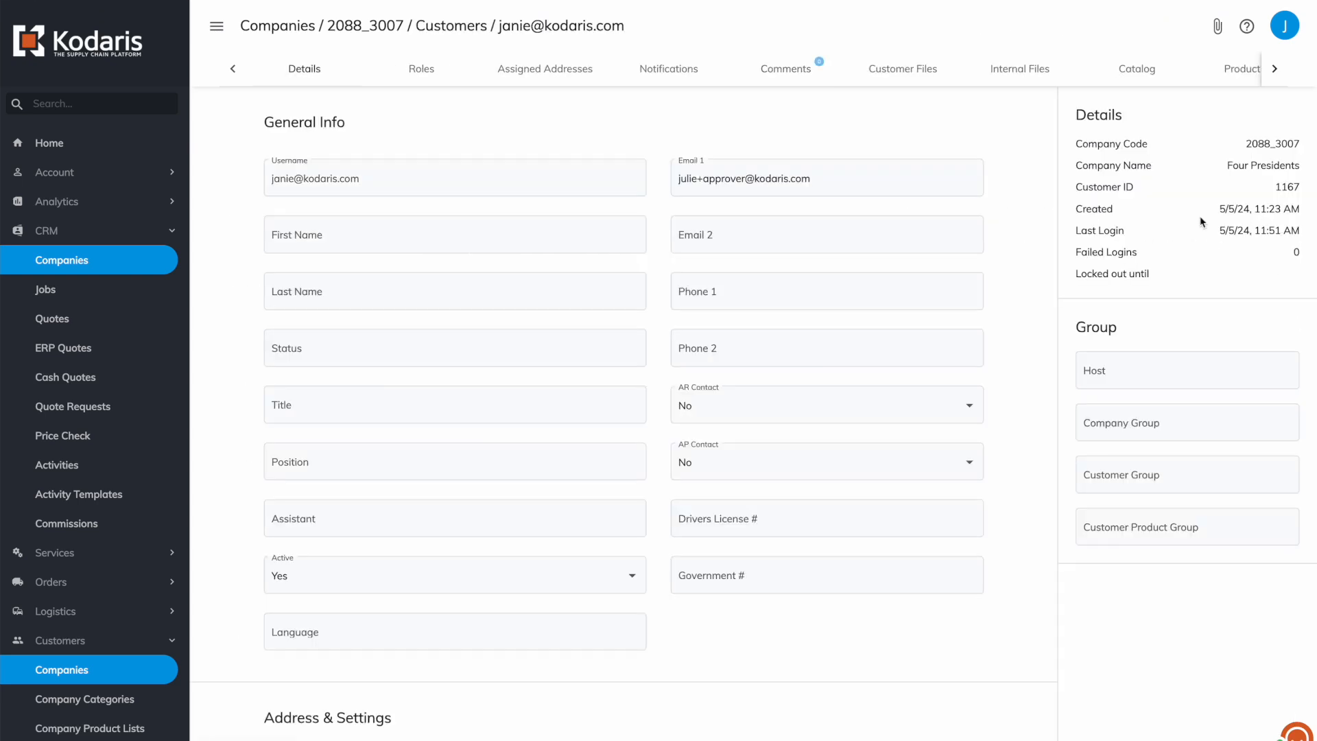
click(431, 70)
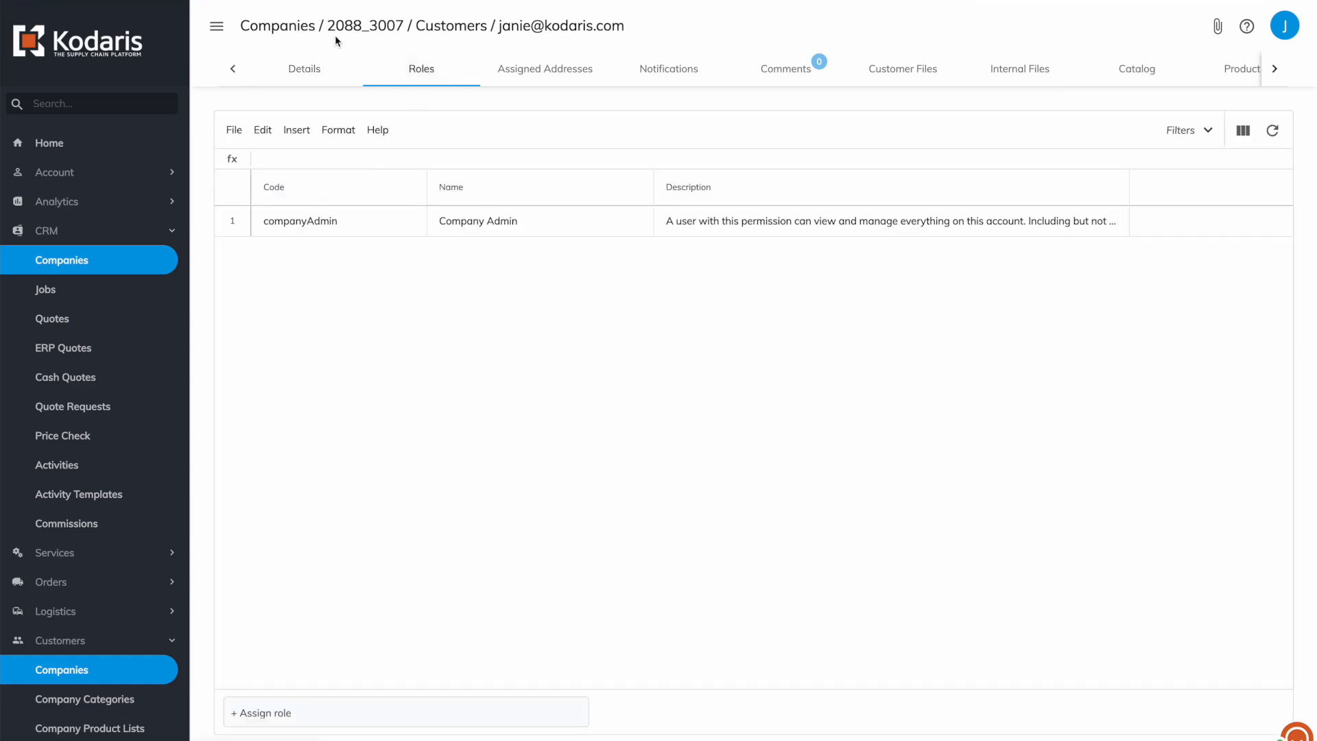
click(303, 70)
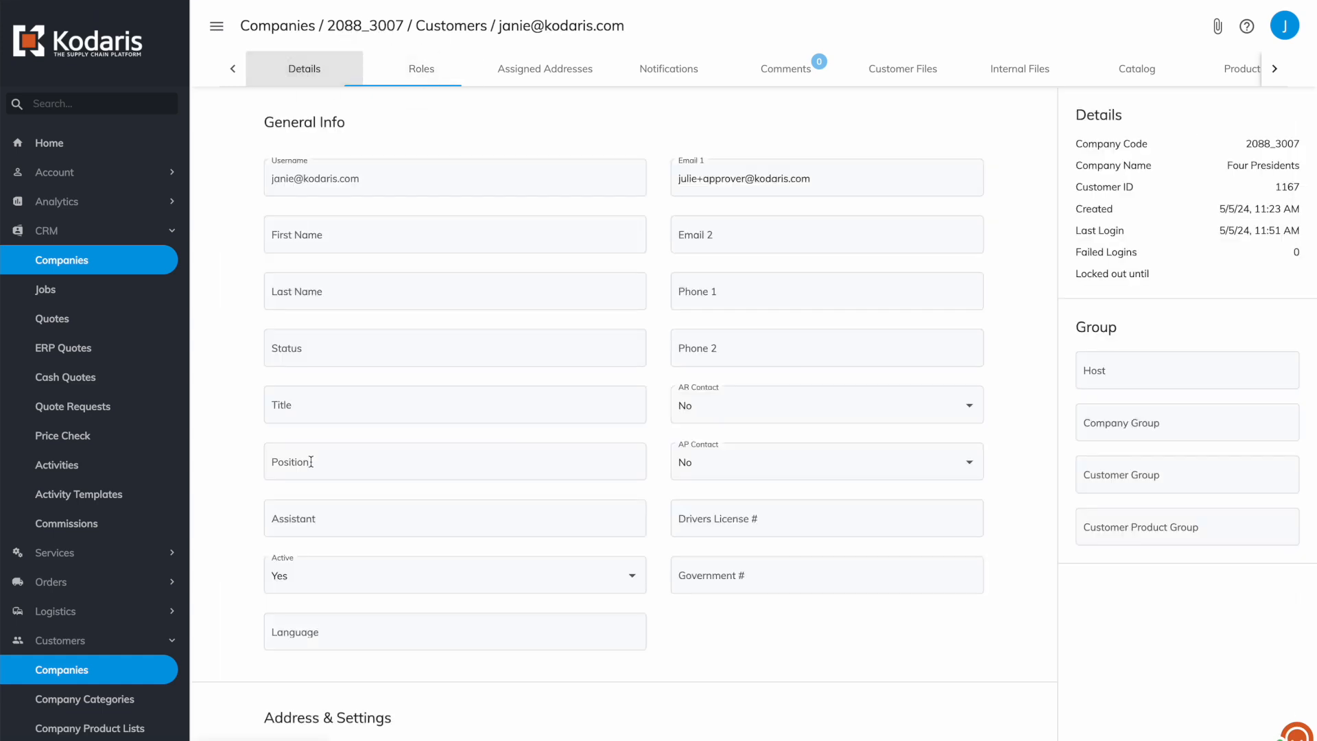
click(425, 70)
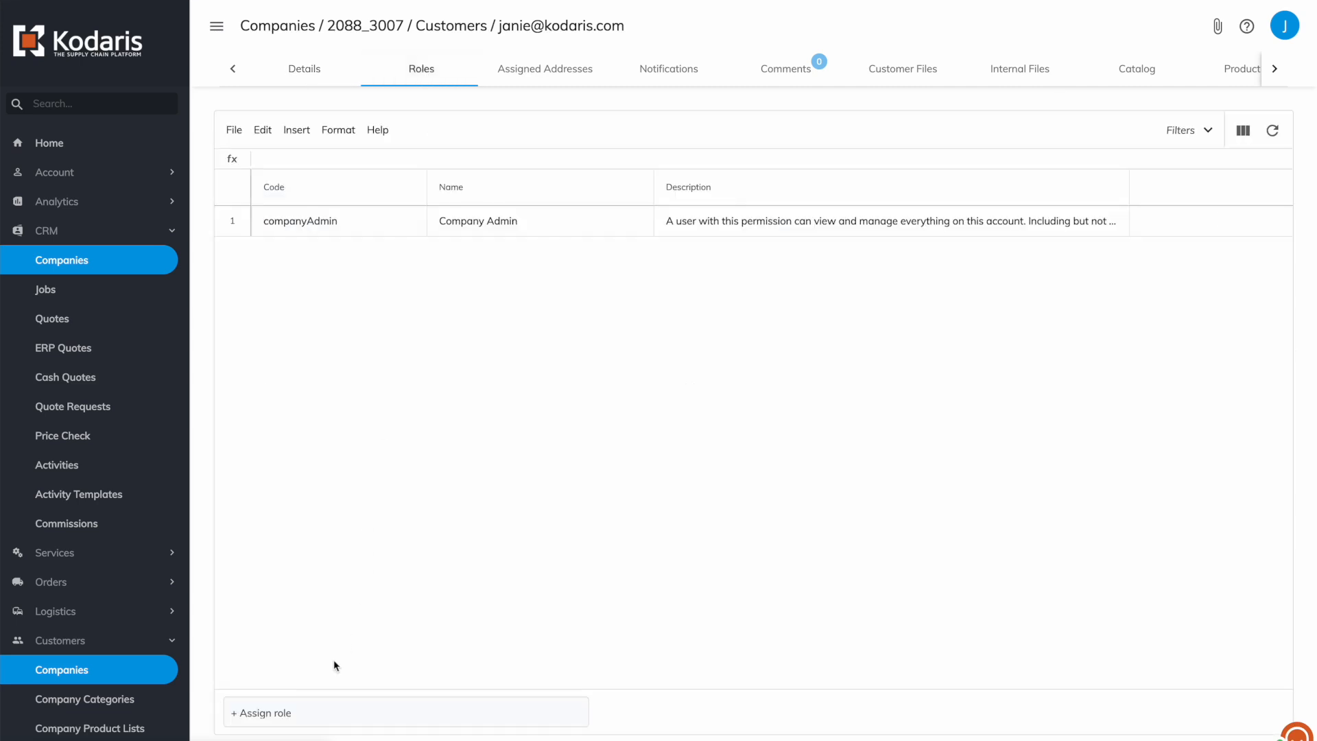
Assign the orderApprover role, then switch to the Kodaris demo storefront window.
click(300, 707)
text(ord)
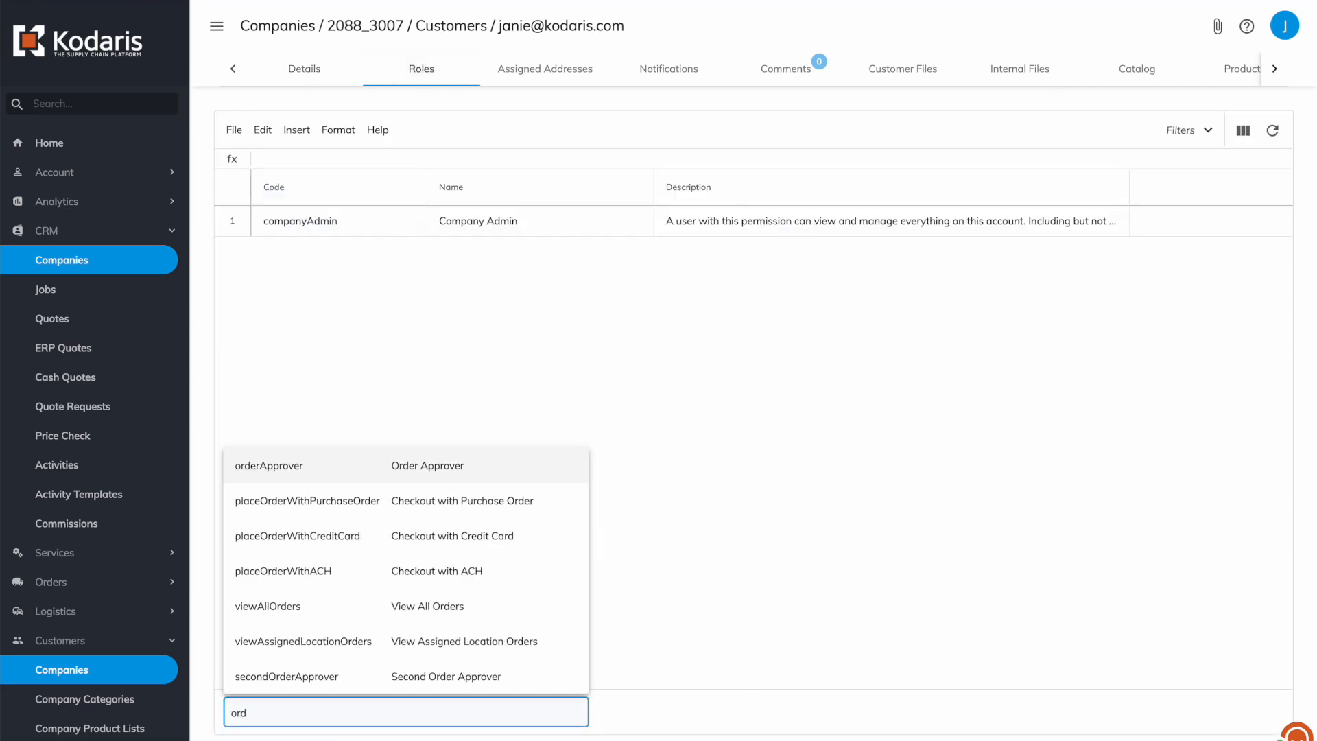
key(Return)
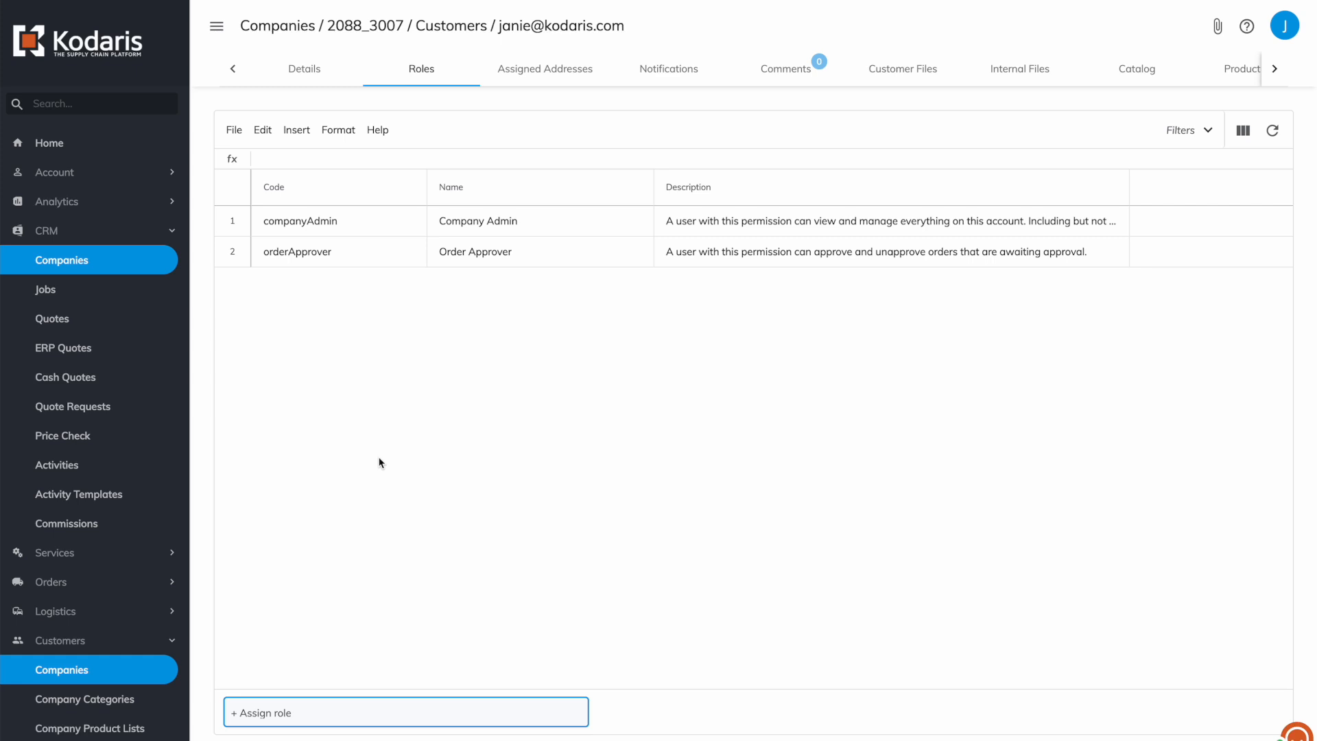
click(411, 330)
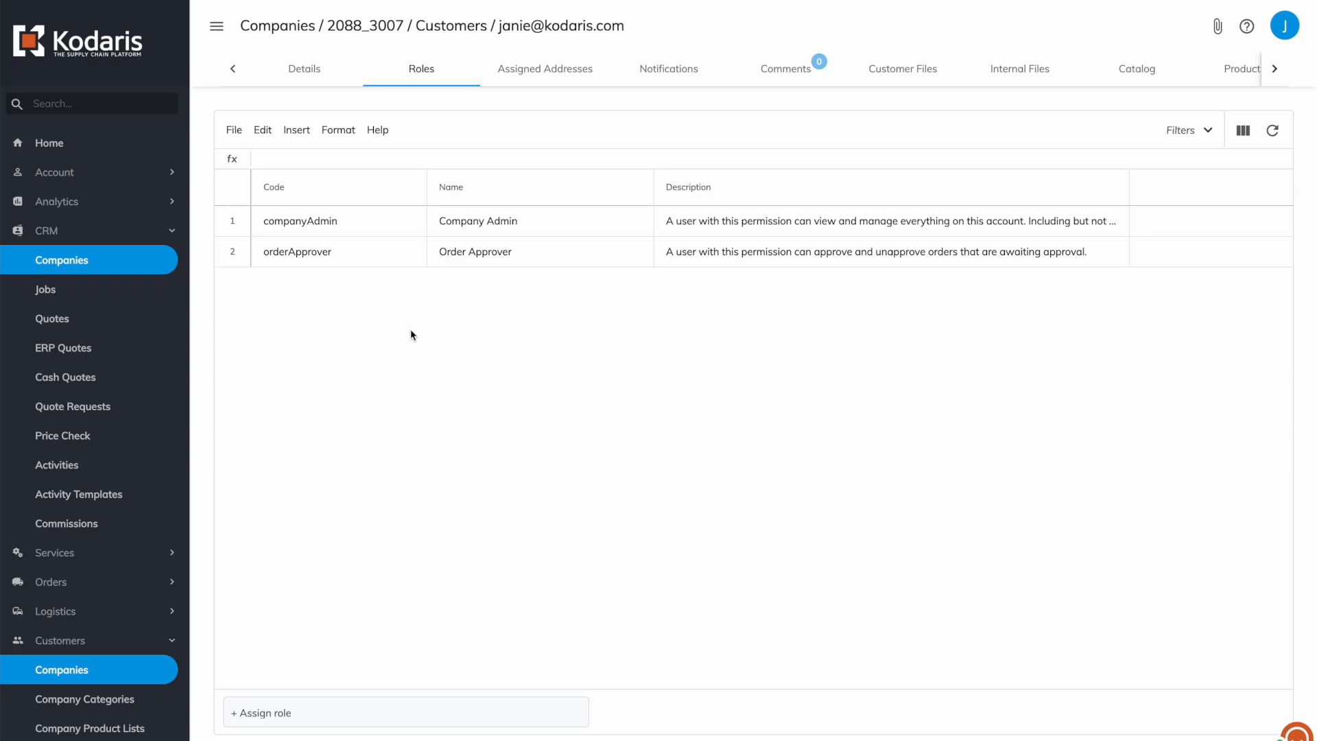
key(ctrl+Up)
click(541, 182)
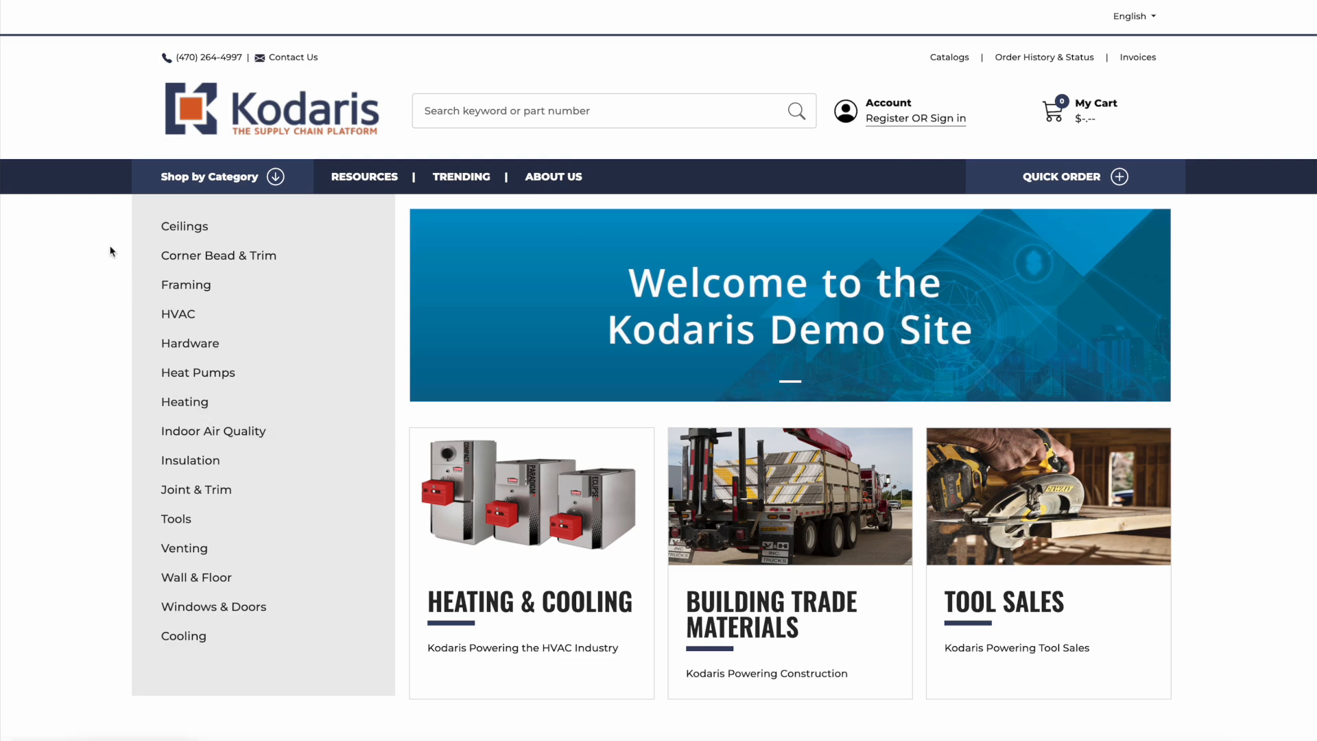
Sign in to the demo storefront with the Four Presidents buyer's username and password.
click(897, 118)
click(781, 225)
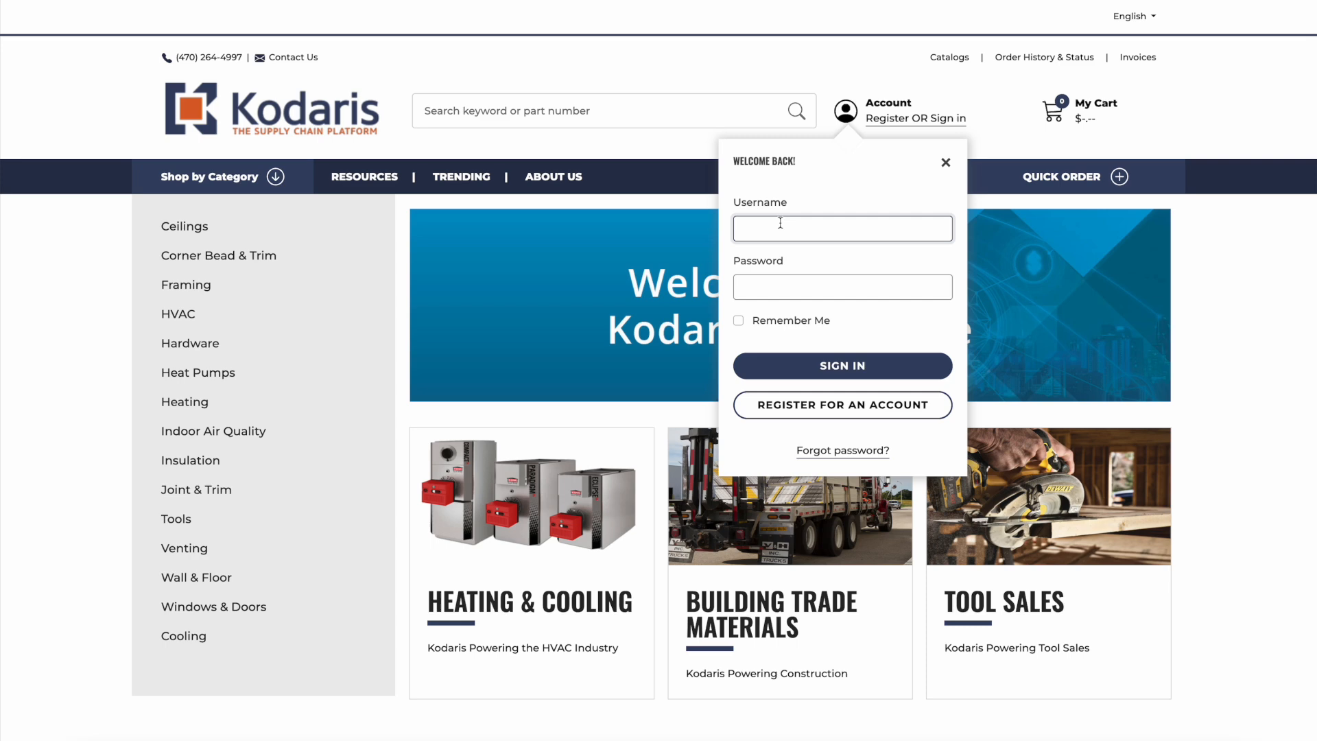
key(Tab)
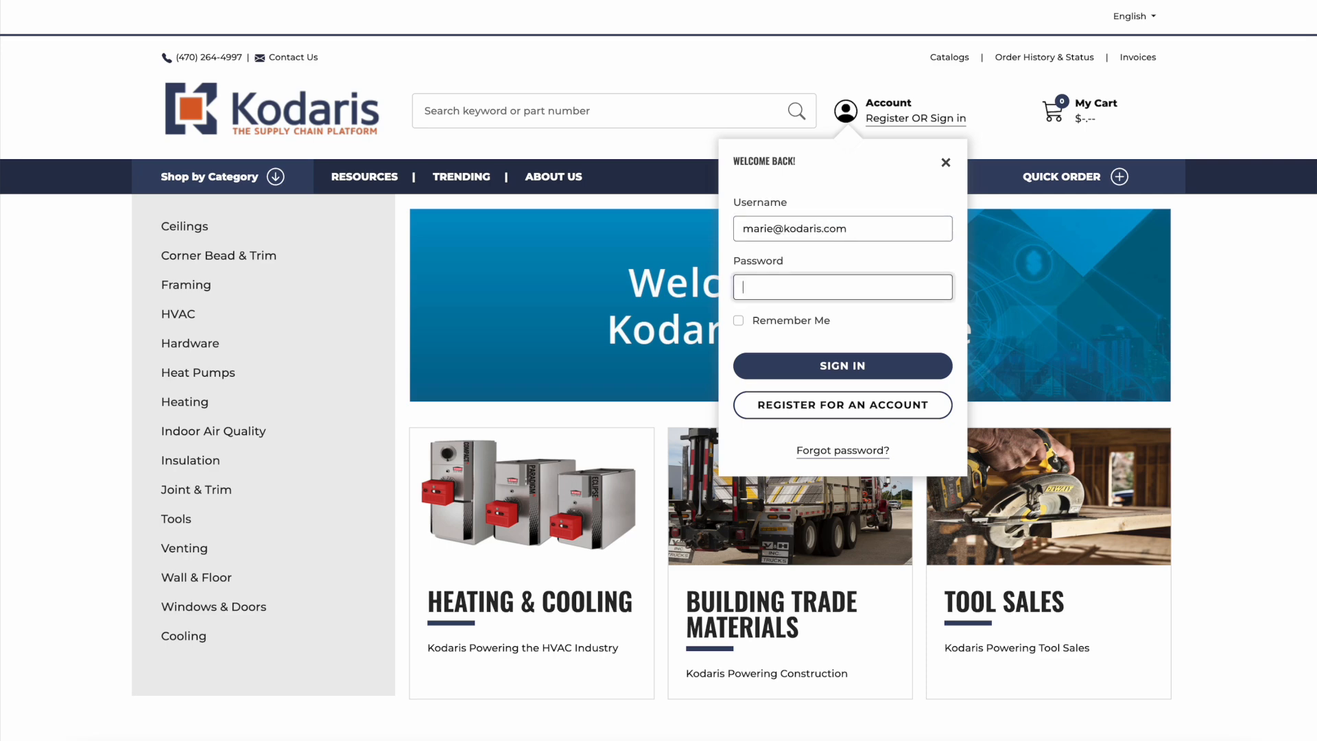
text(••••••••••••••••••)
key(Return)
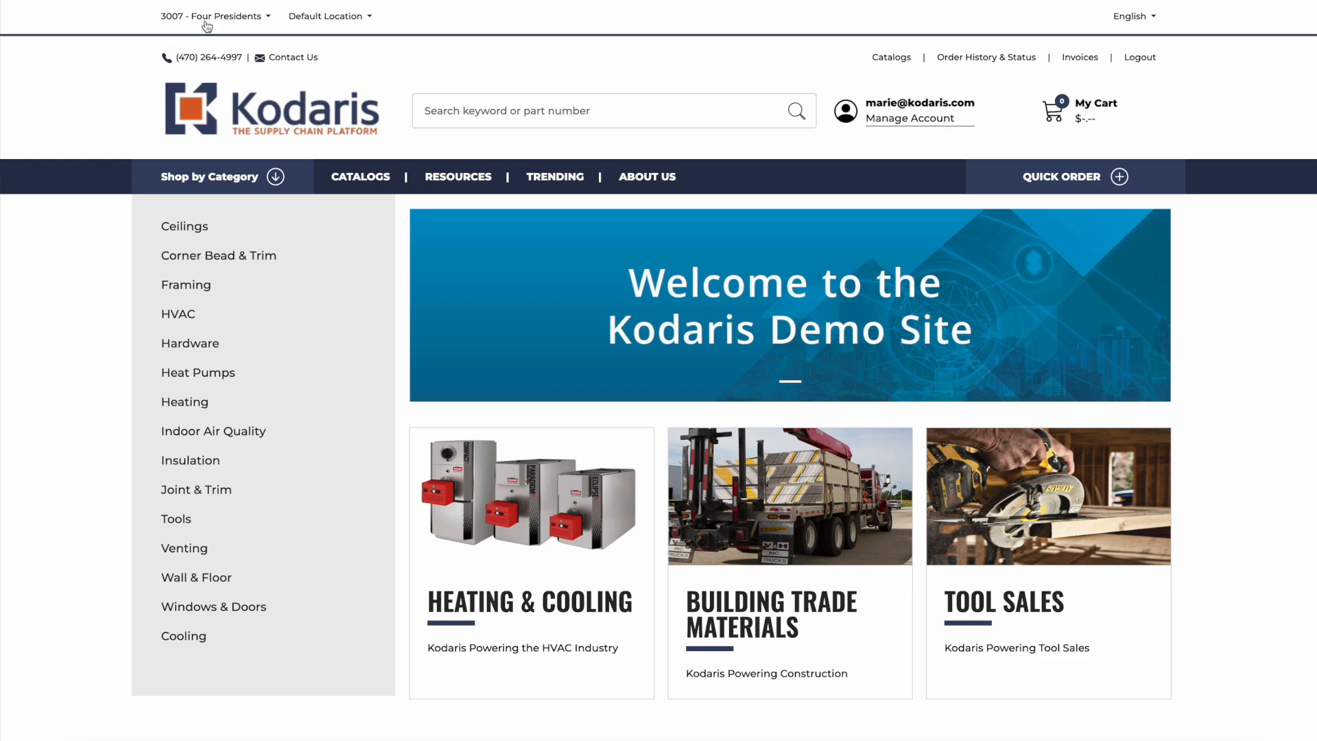
Add the first Ceilings product, the USG Donn TFS-1 tee face sleeve ($38.57), to the cart and view it.
click(198, 237)
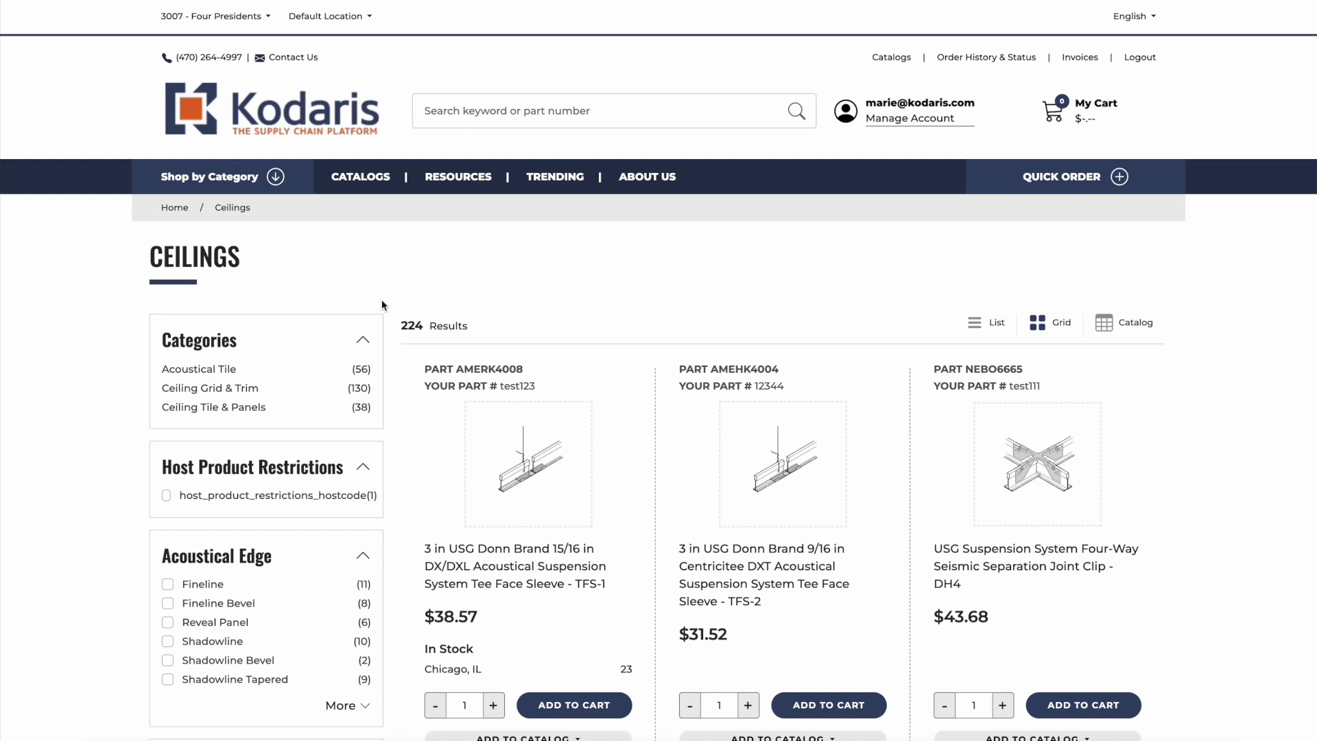
scroll(381, 300, down, 1)
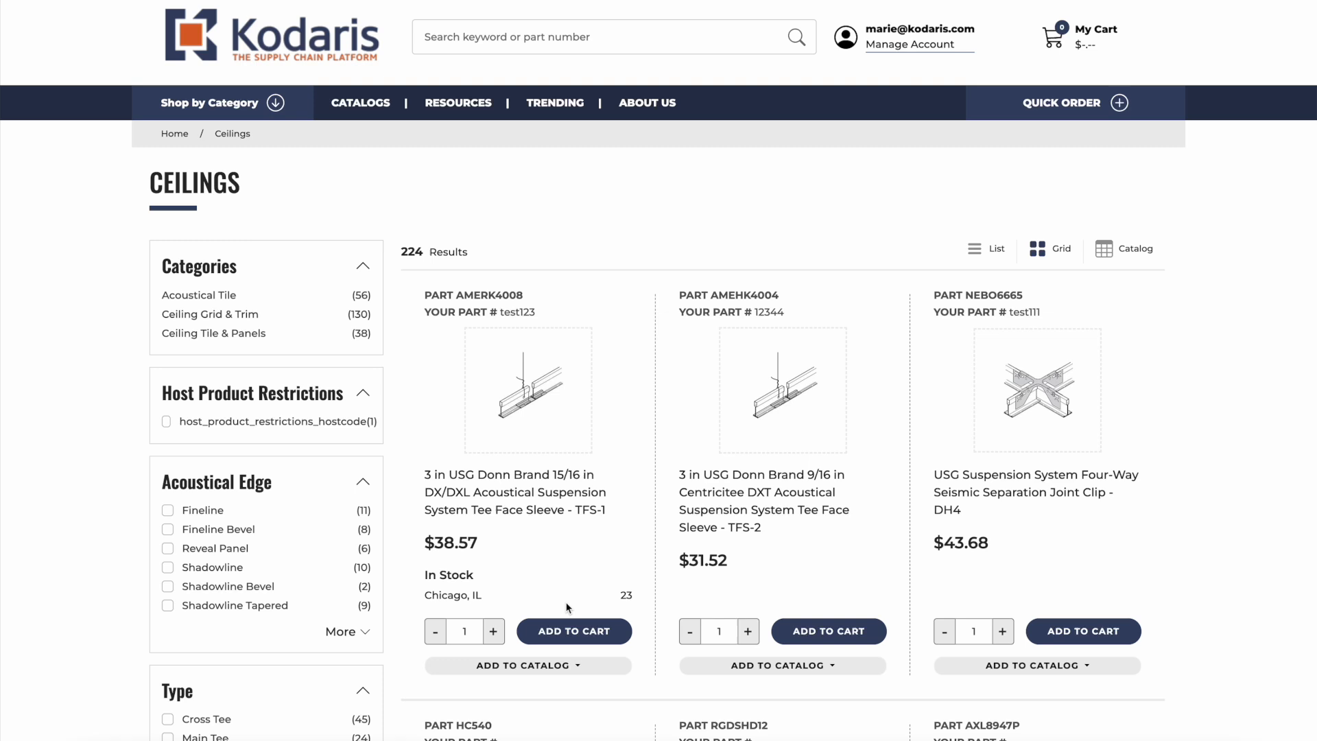
scroll(556, 636, down, 1)
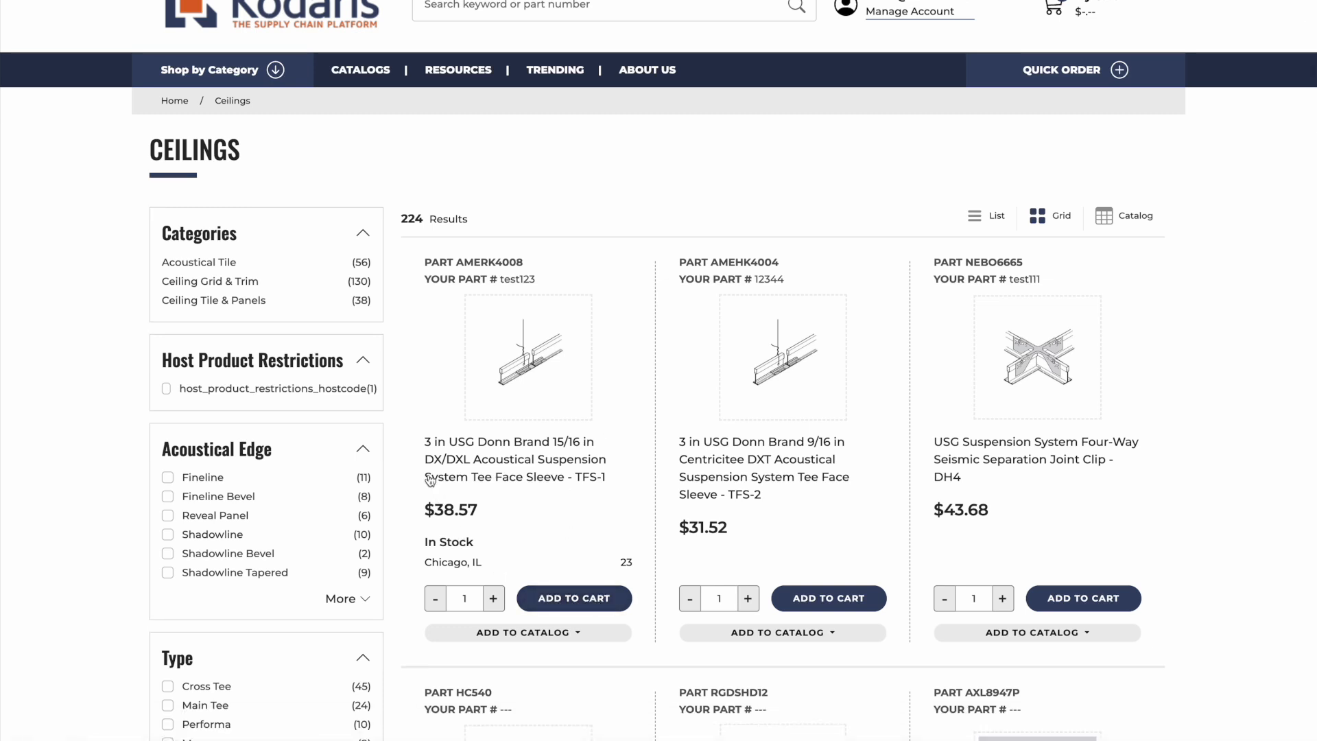
click(564, 595)
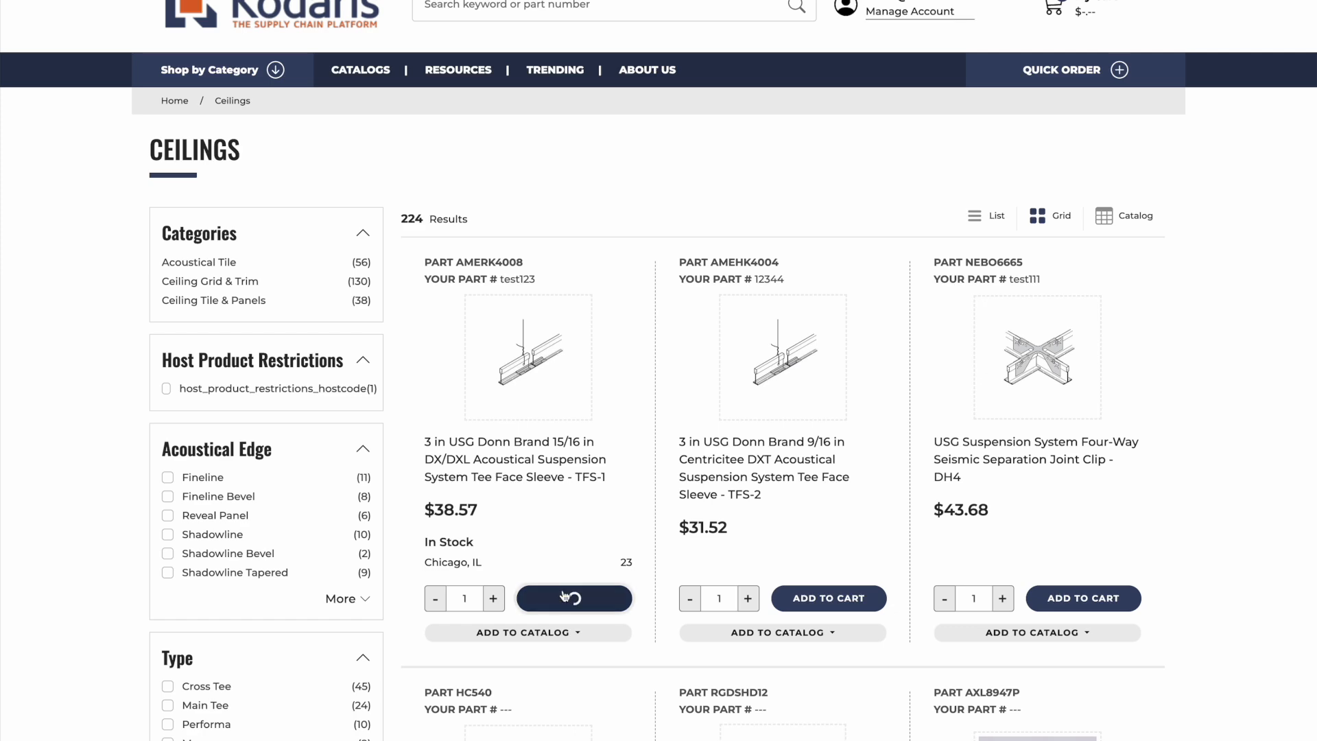
scroll(596, 157, up, 3)
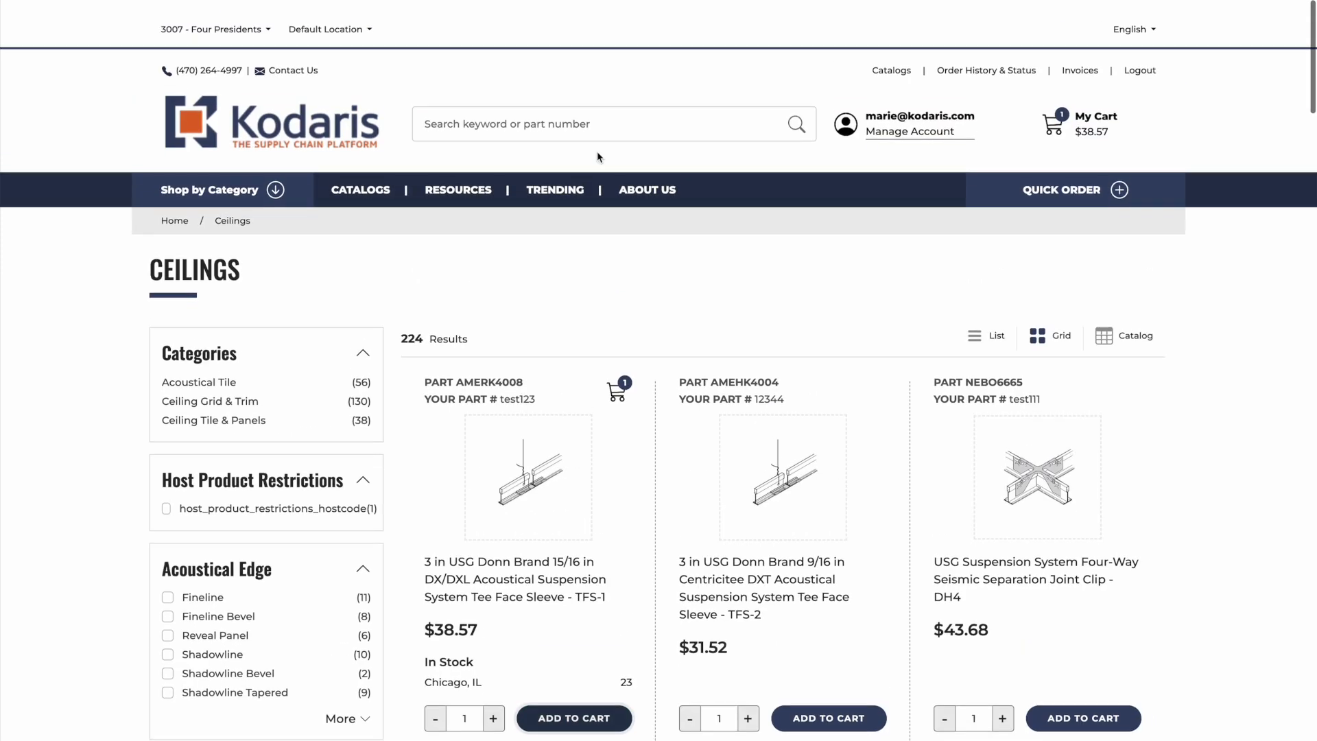
click(1064, 118)
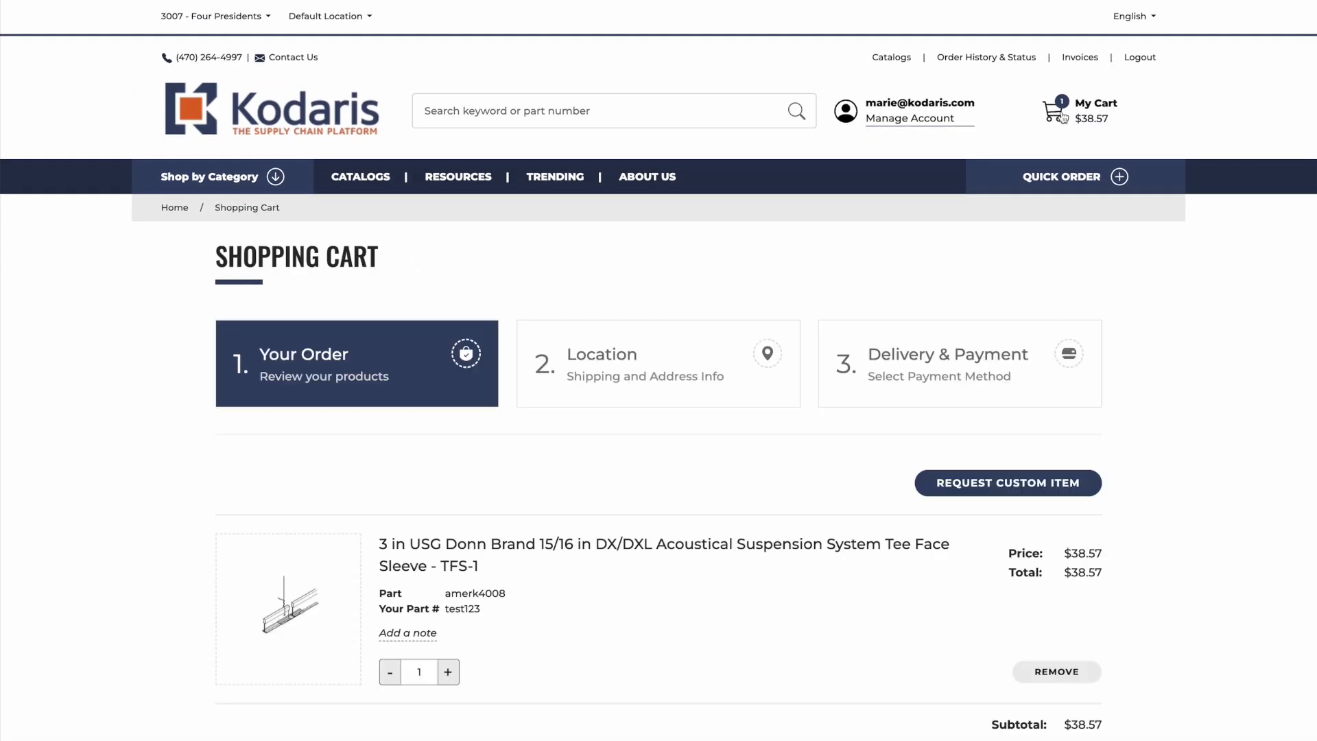
Ship to the saved Illinois Dr address and fill in the billing first and last name.
scroll(588, 307, down, 3)
click(645, 207)
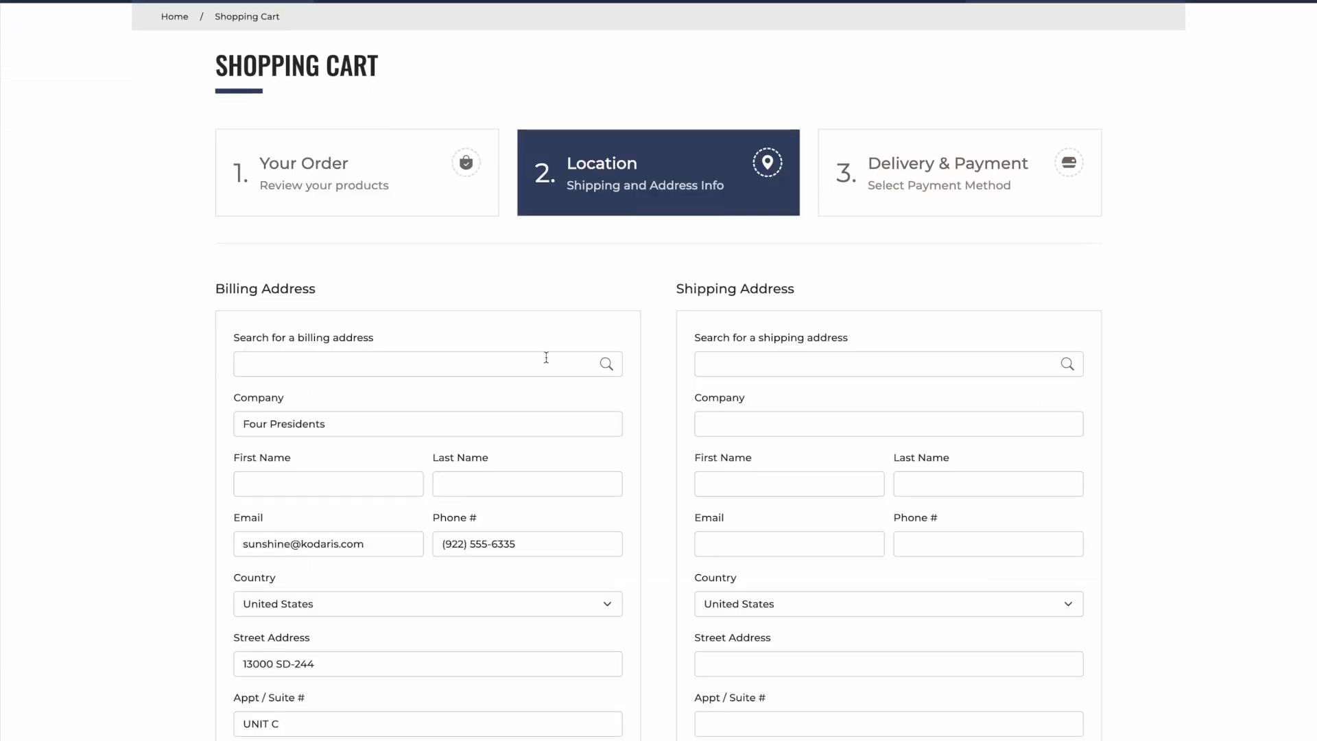
scroll(497, 364, down, 5)
scroll(497, 364, up, 3)
click(754, 181)
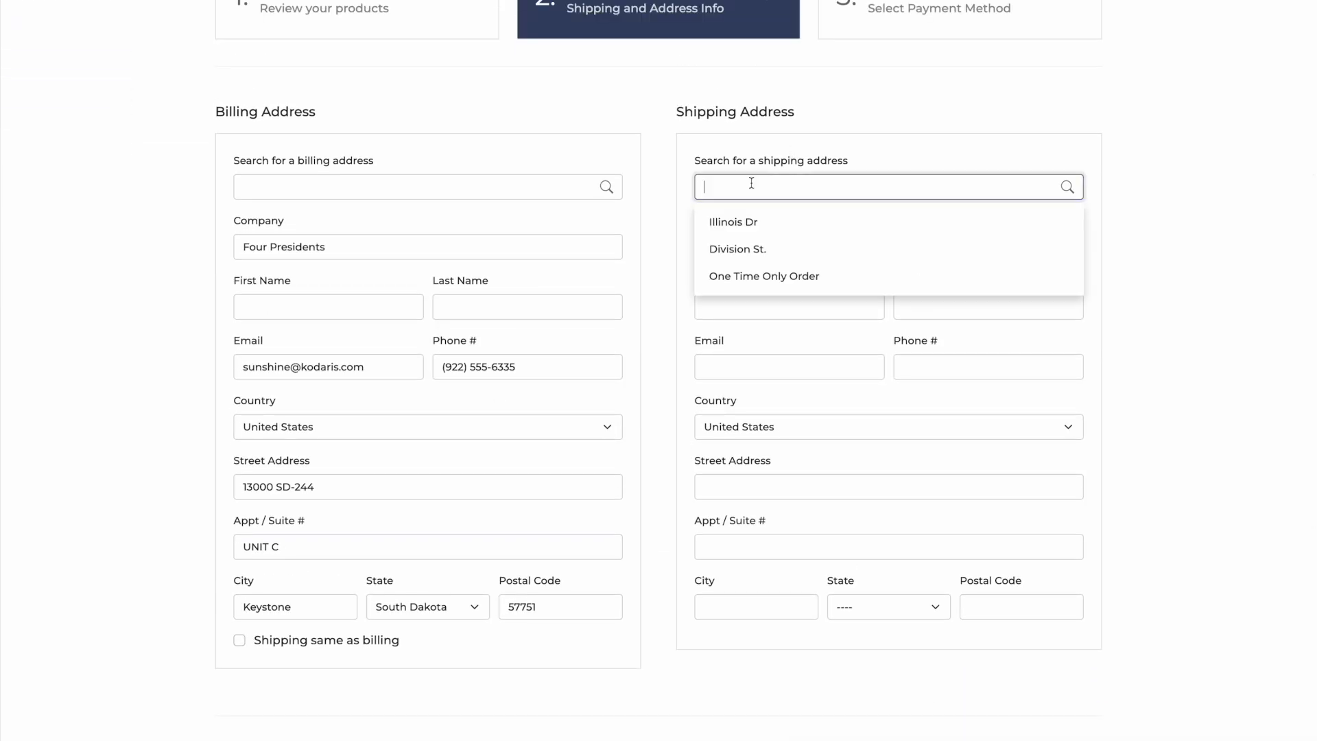
click(754, 223)
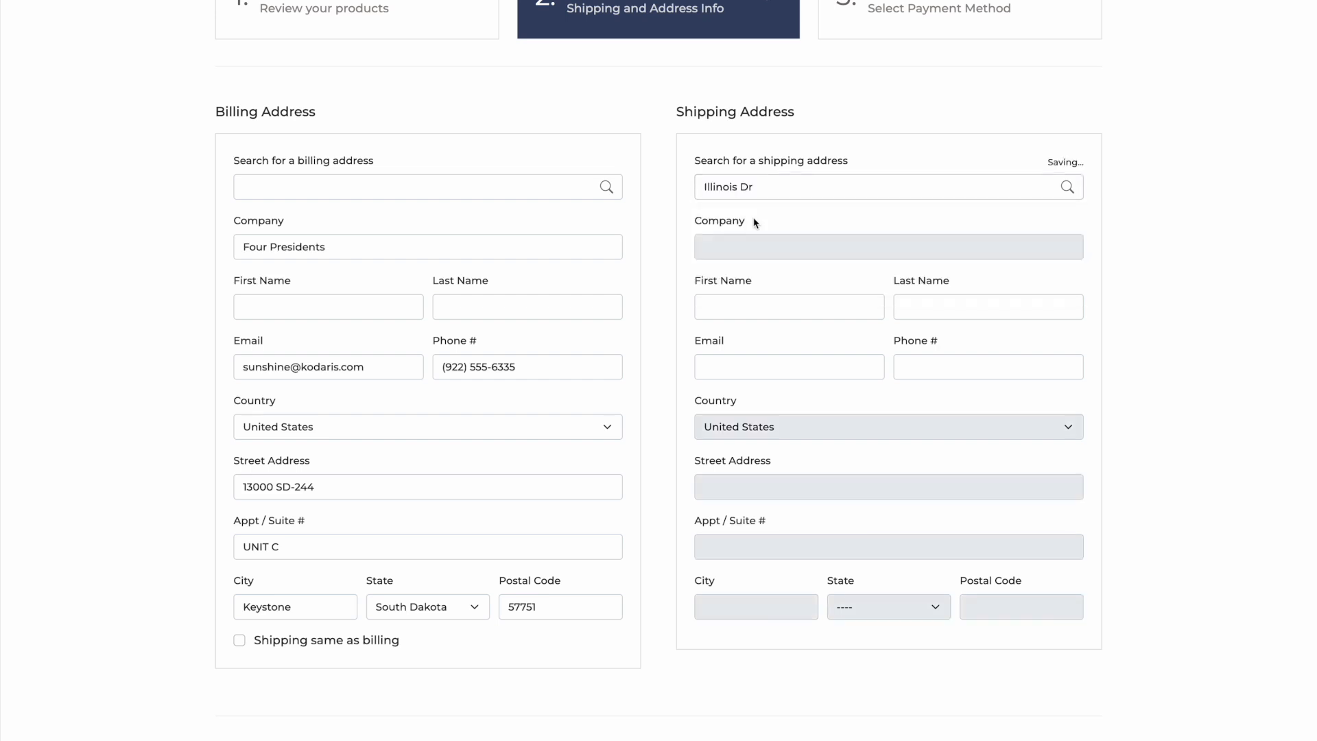
click(297, 297)
text(J)
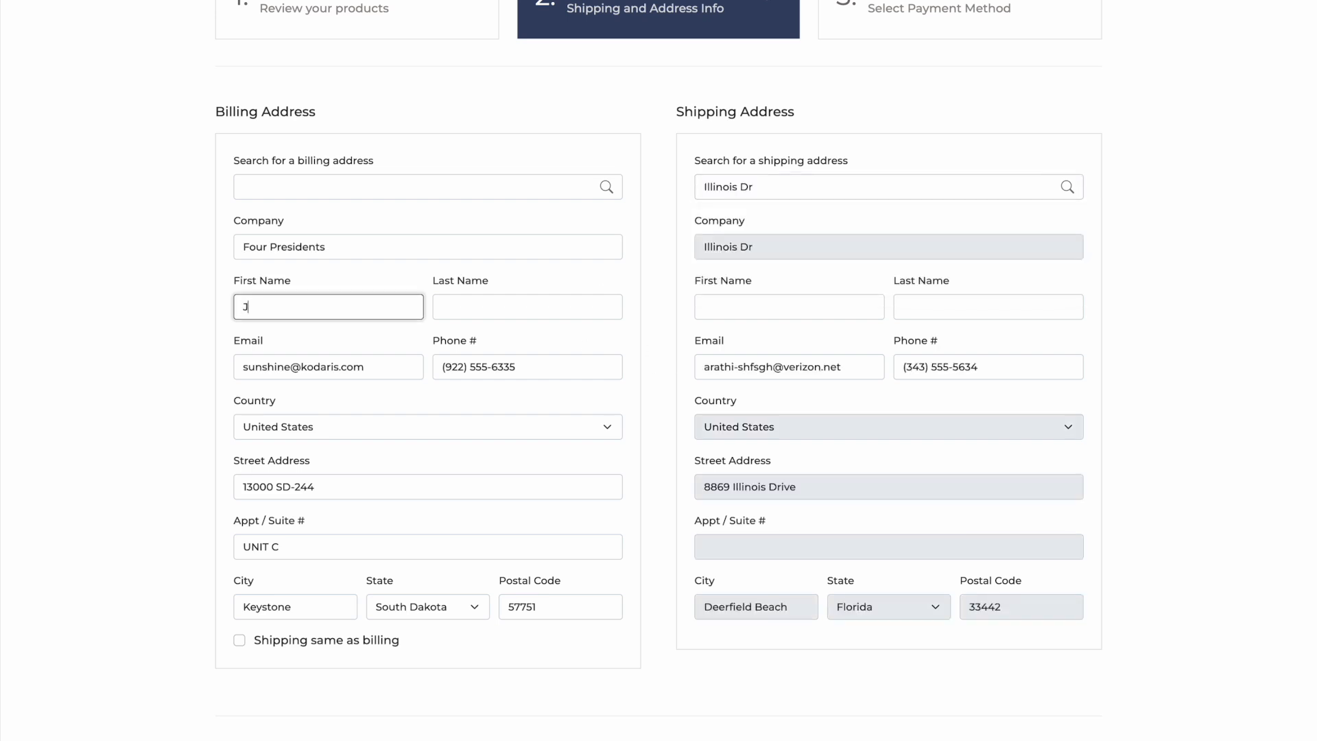
text(ulieMarie)
key(Tab)
text(D)
click(237, 640)
scroll(238, 641, down, 3)
click(1033, 573)
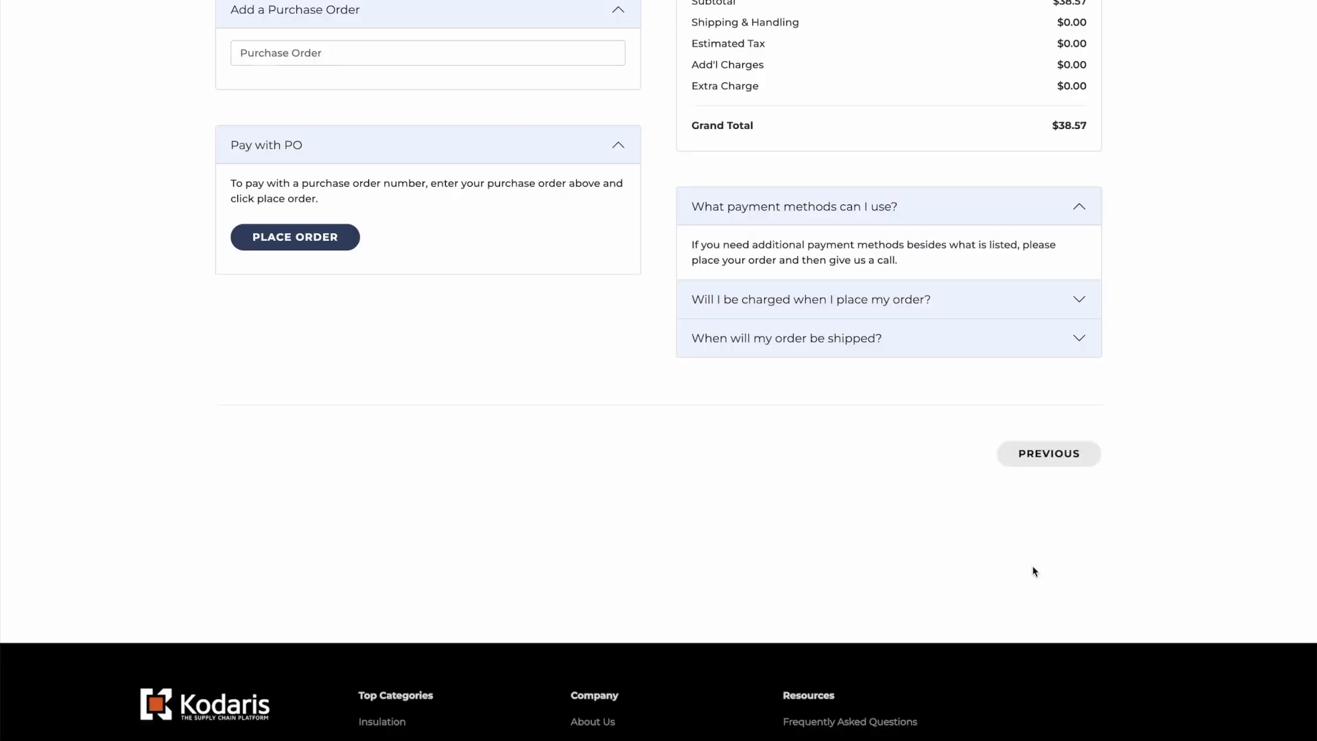
Choose $5.00 Pickup shipping, enter purchase order XXXX, and place the order.
scroll(538, 539, down, 4)
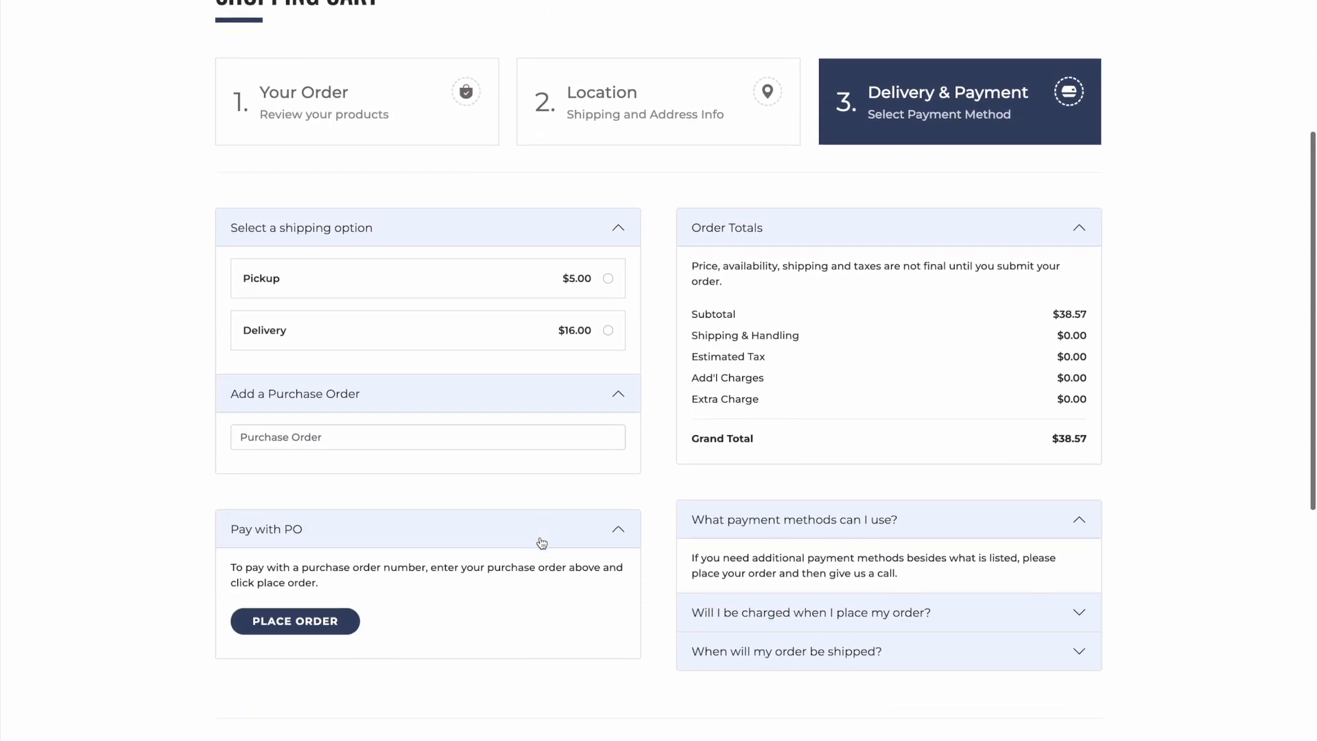
scroll(542, 542, down, 1)
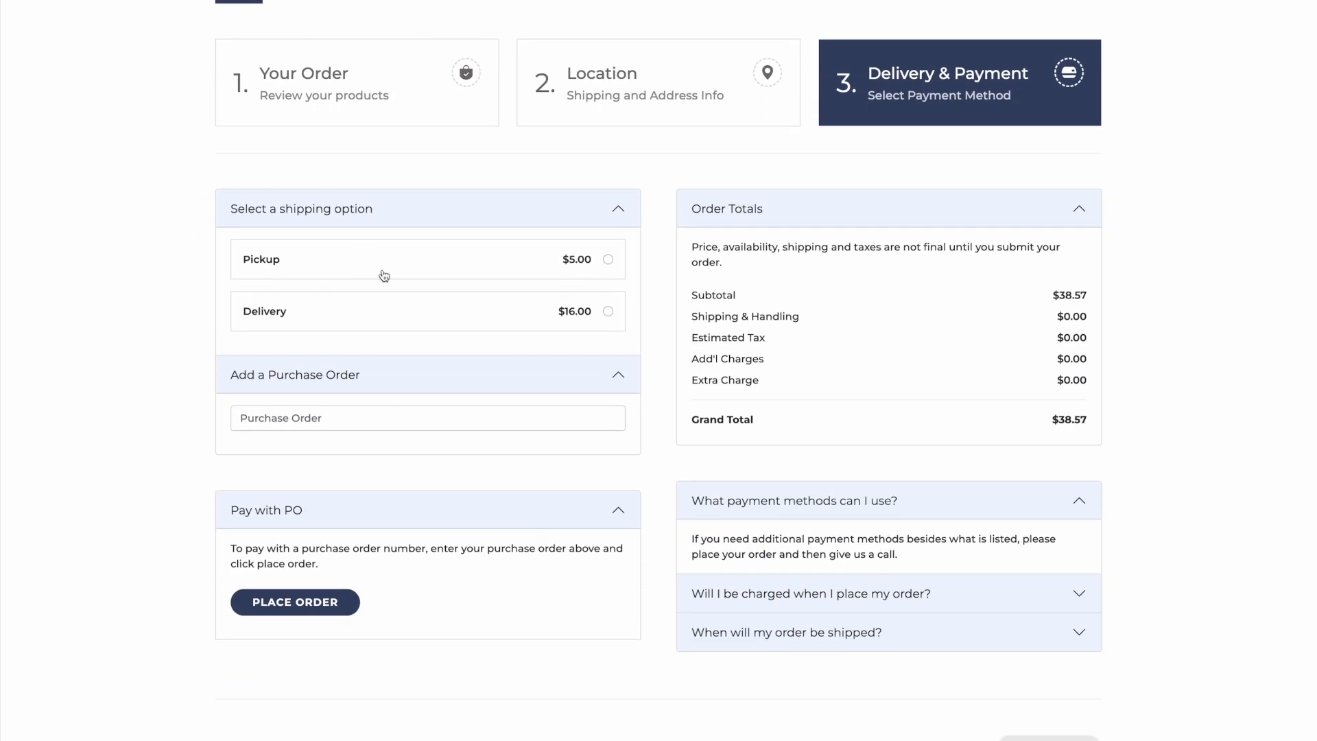
click(287, 267)
click(334, 412)
text(XXXX)
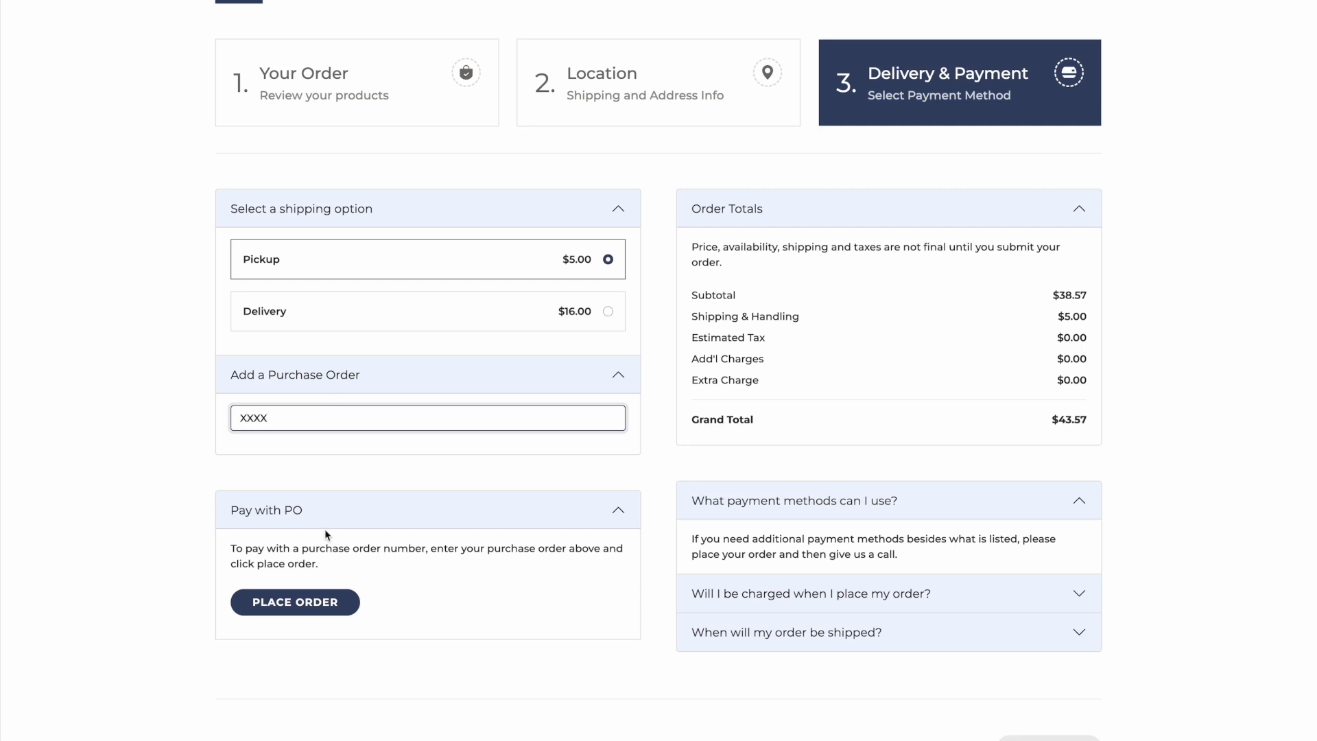
scroll(325, 534, down, 1)
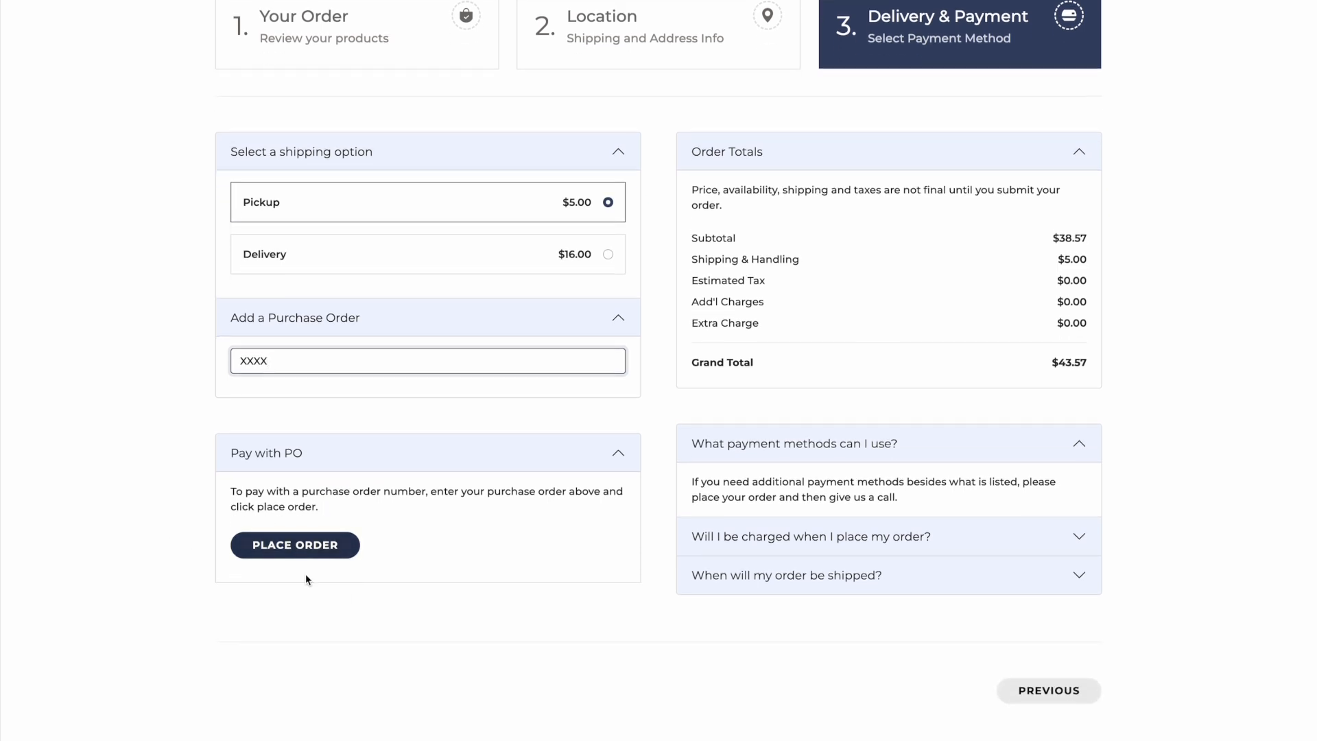
click(262, 549)
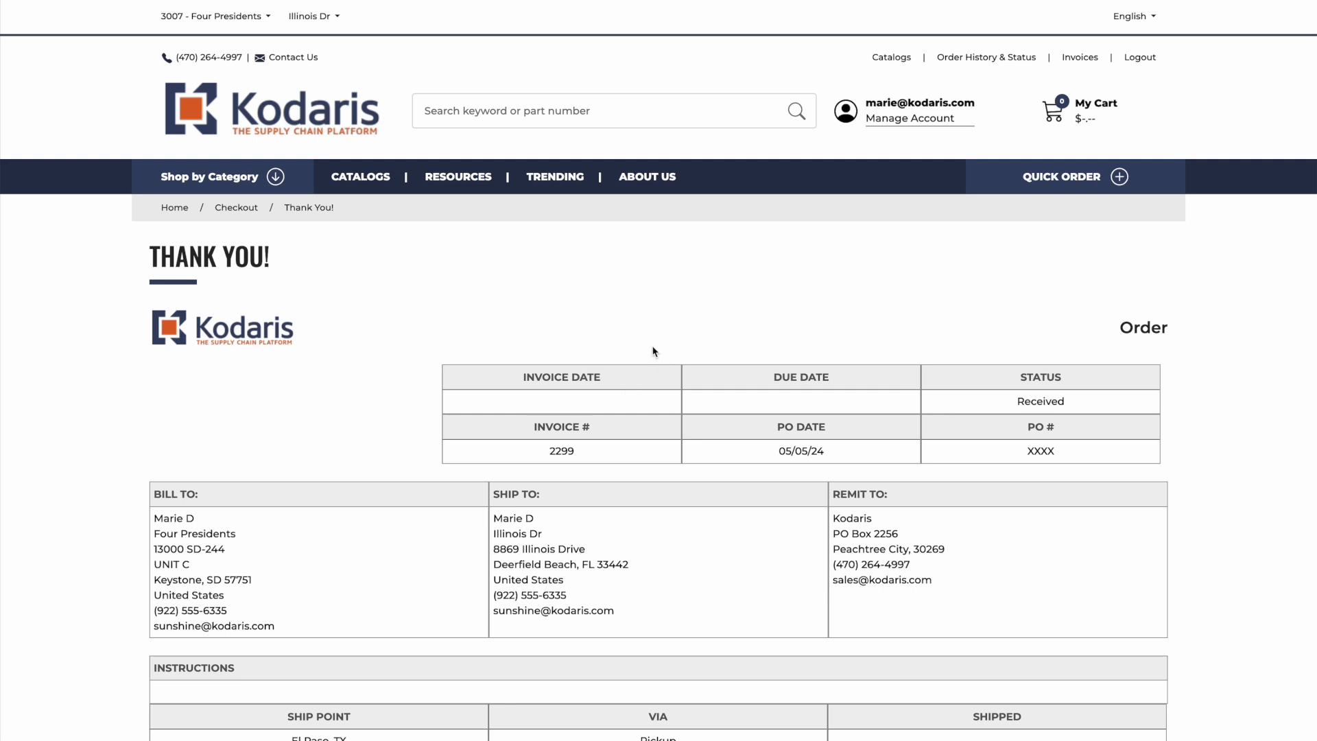
Add more Ceilings products to the cart and open the $113.77 cart.
click(277, 120)
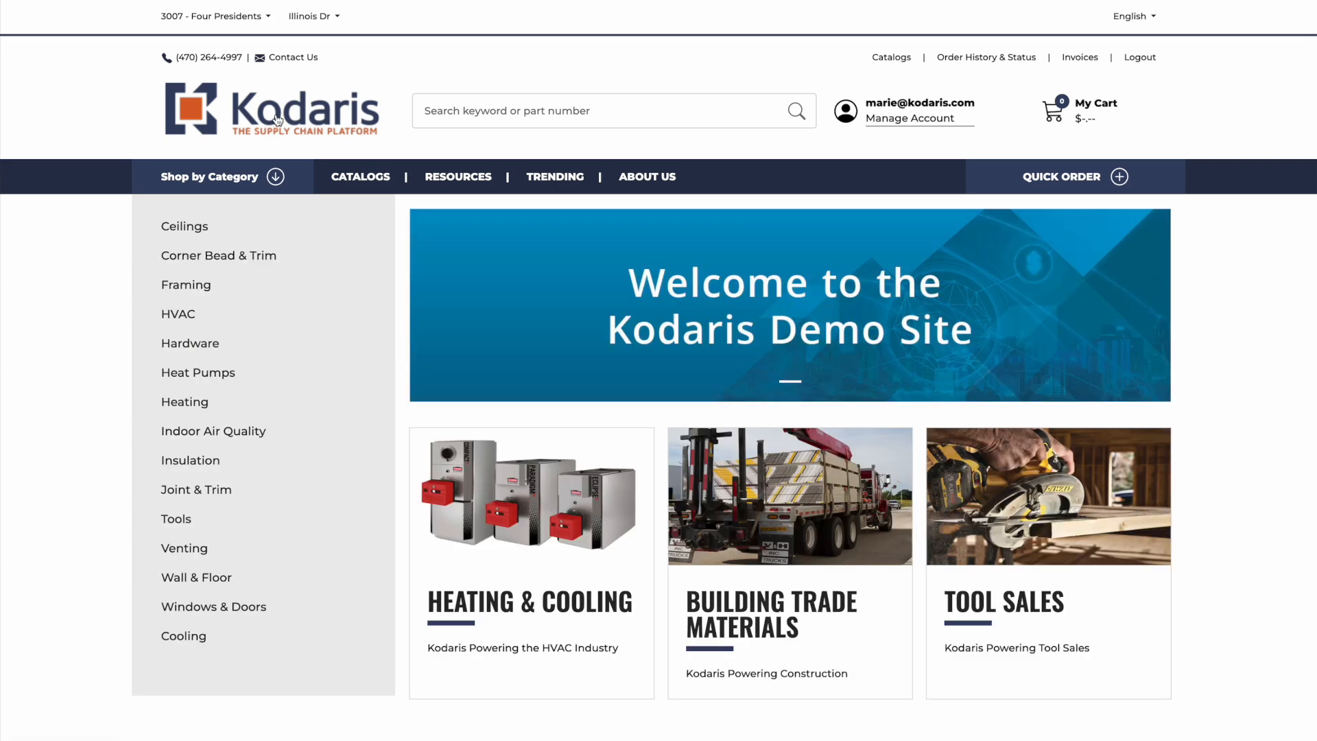
click(185, 227)
scroll(603, 537, down, 2)
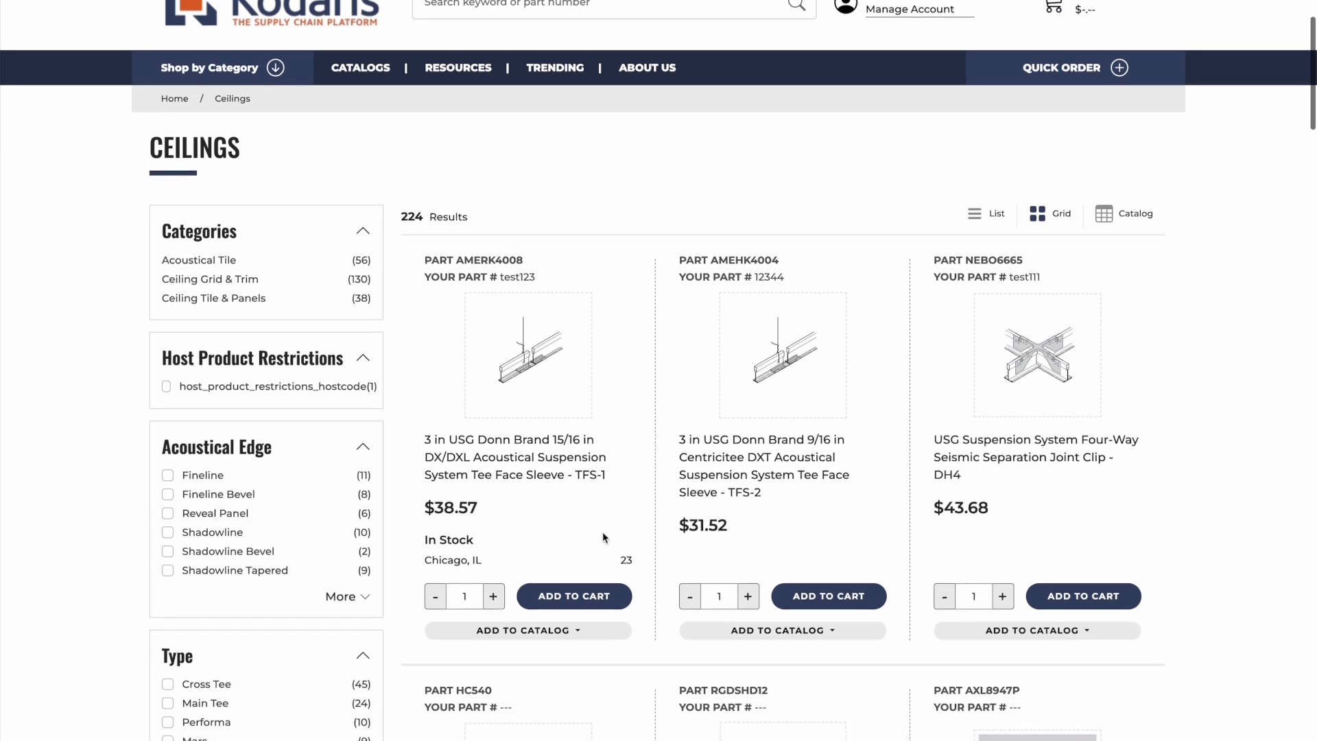
click(581, 593)
click(830, 601)
click(1097, 601)
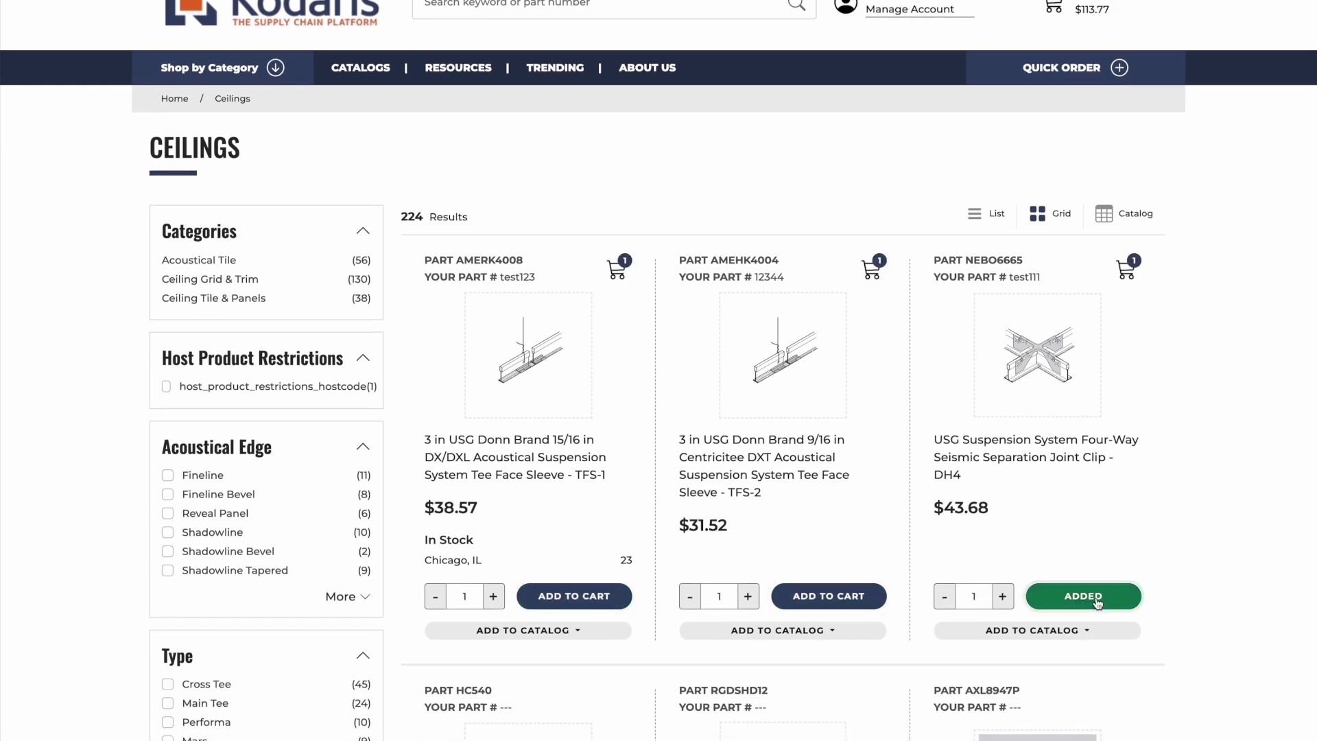
scroll(1158, 344, up, 2)
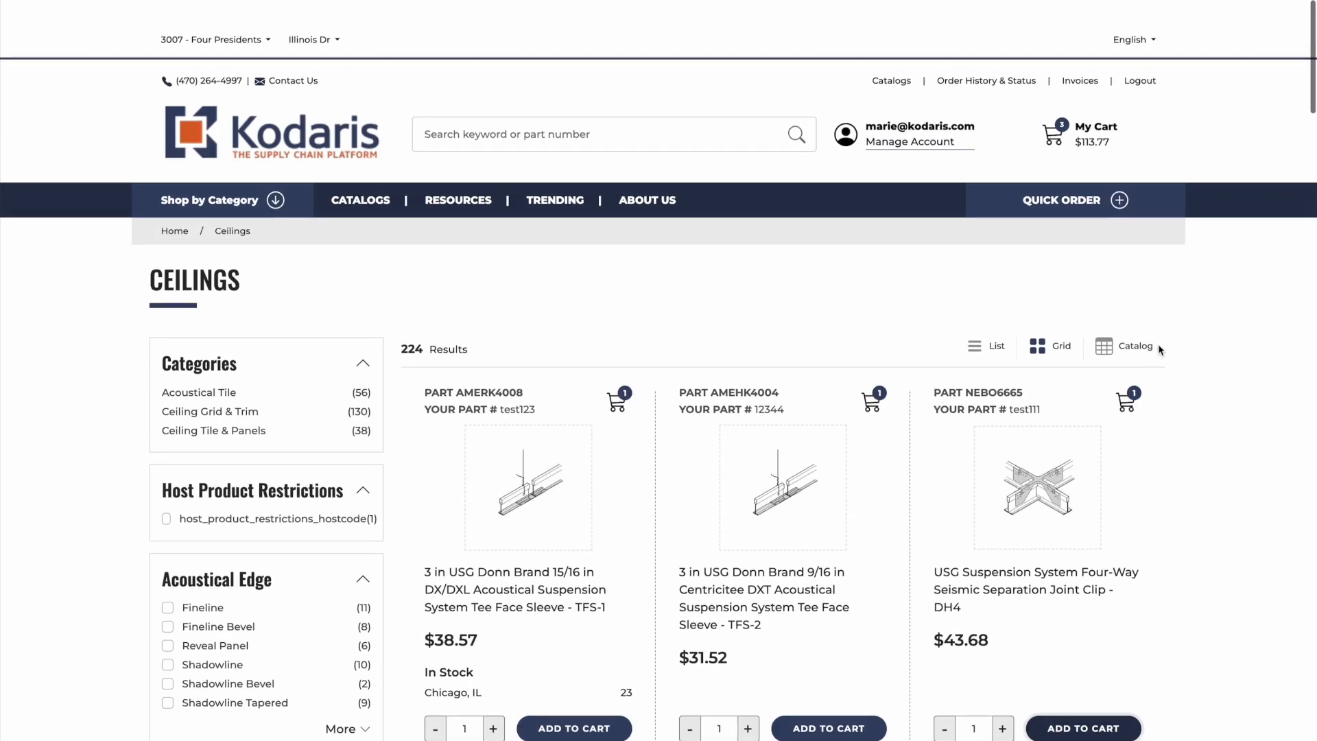
click(1055, 111)
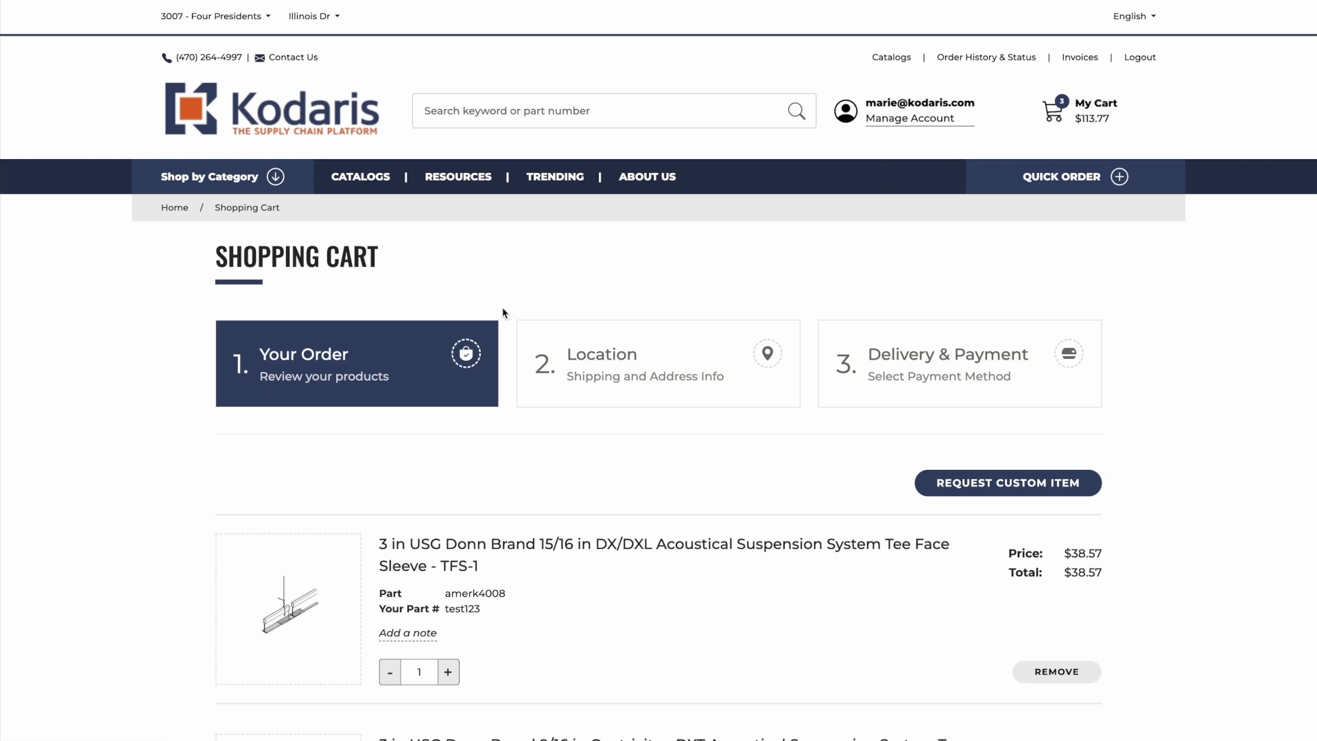
Enter the billing first and last name, set shipping same as billing, and continue to Delivery & Payment.
scroll(532, 312, down, 1)
click(651, 309)
scroll(652, 309, down, 3)
click(390, 406)
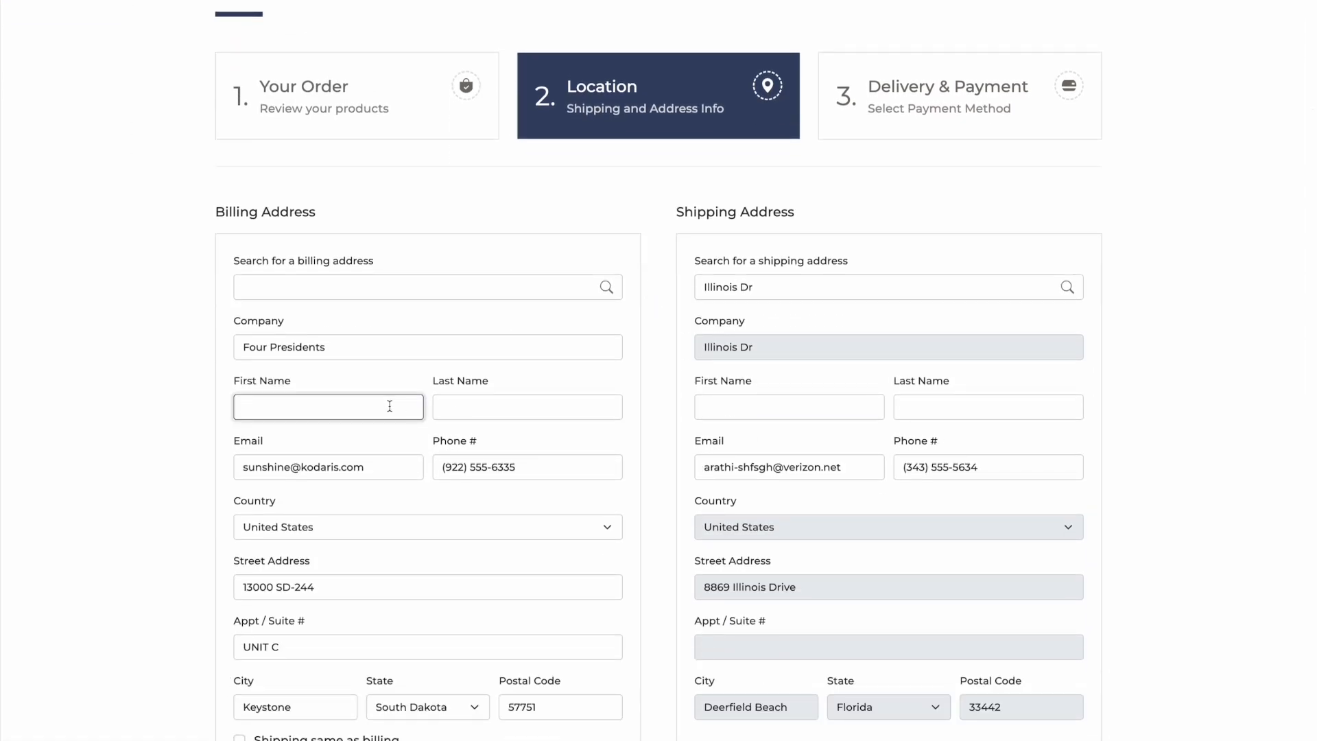
text(Marie)
key(Tab)
text(D)
scroll(307, 570, down, 2)
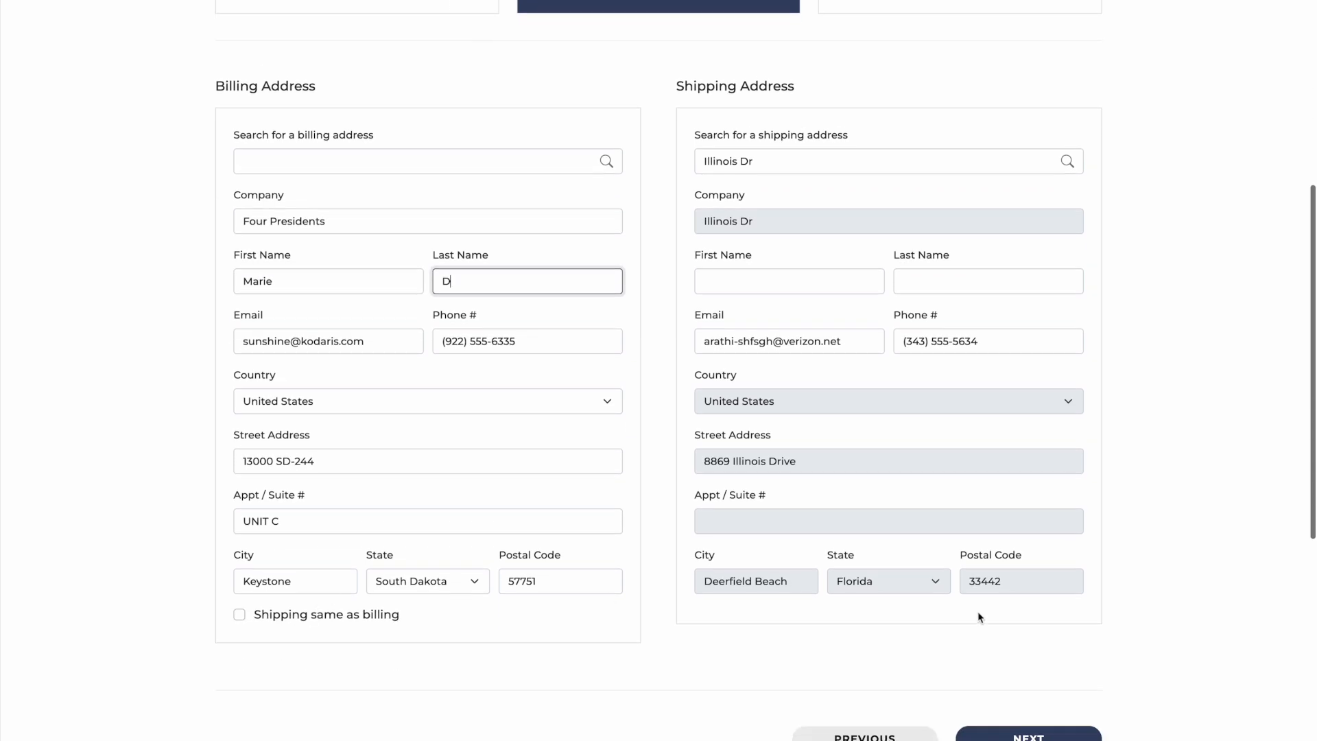
click(324, 618)
scroll(782, 513, down, 1)
click(1060, 663)
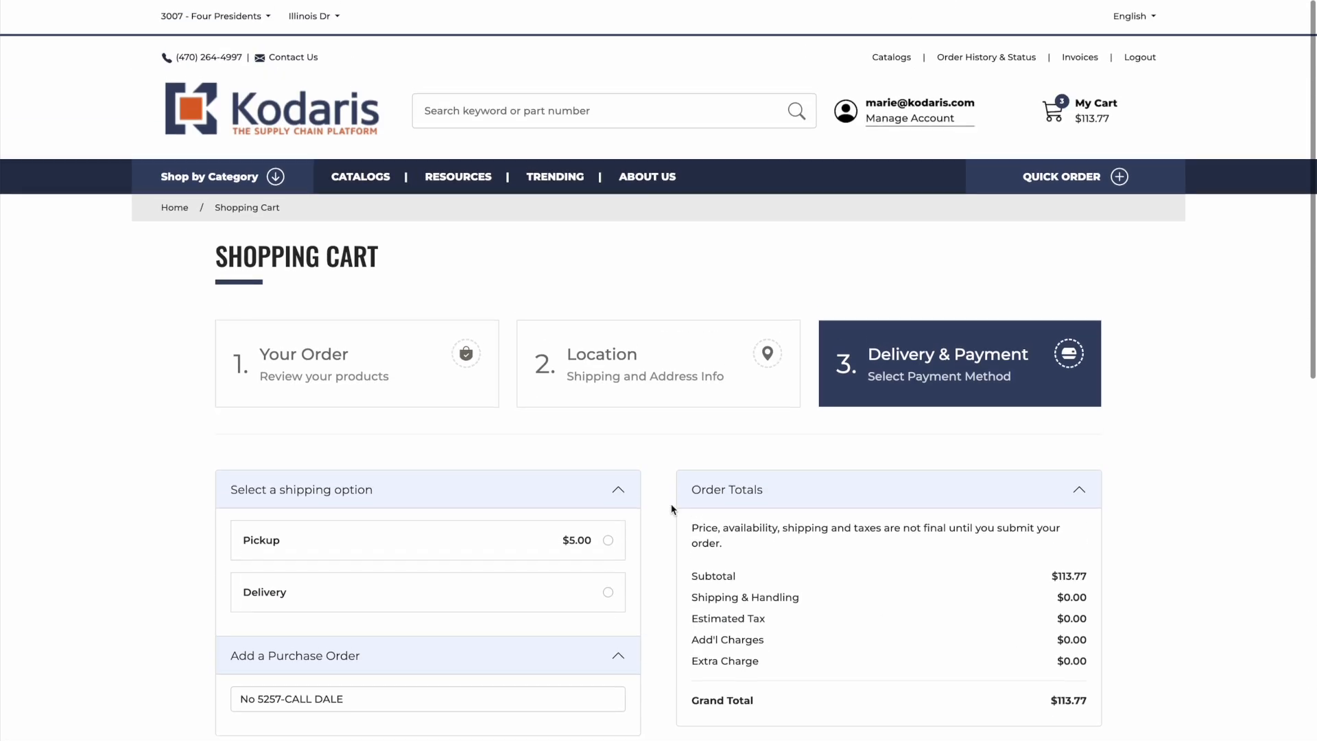
Replace the PO number with XXXX, choose $5.00 Pickup, and submit the $118.77 order for approval.
scroll(213, 347, down, 5)
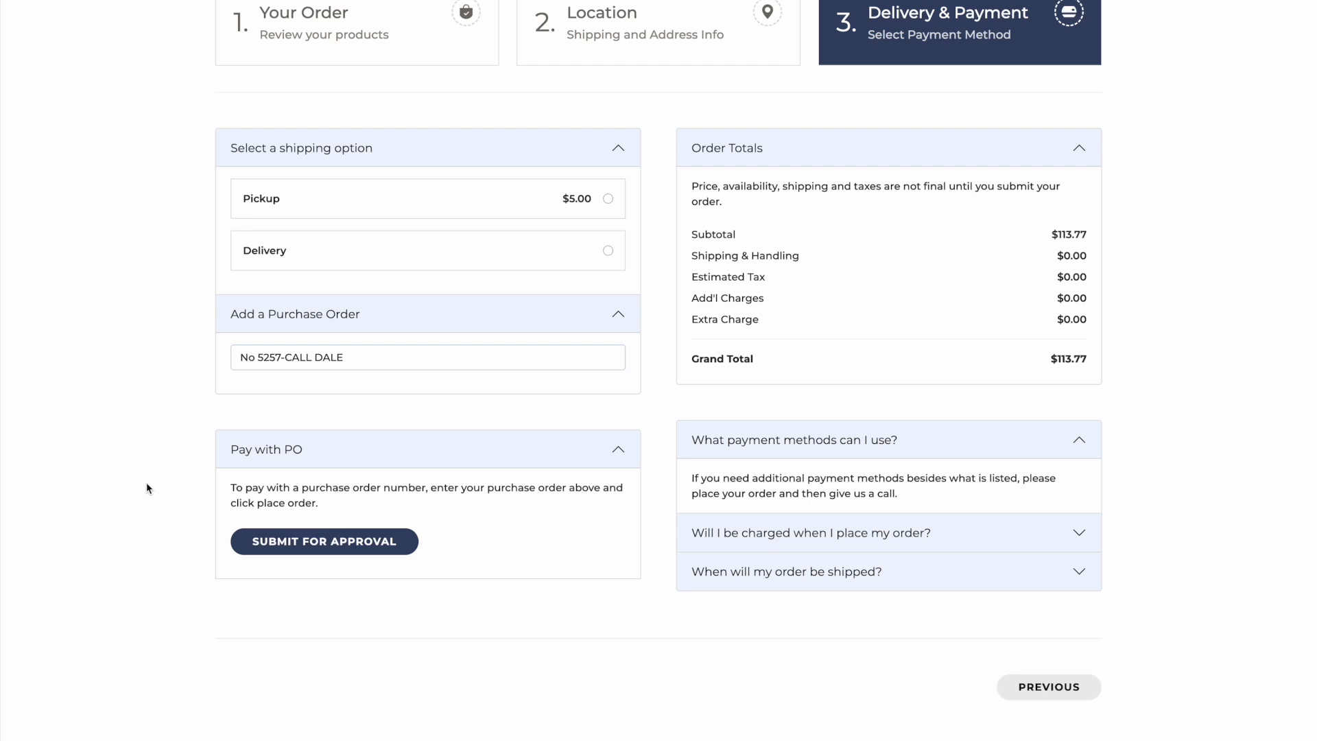
drag(356, 366, 198, 346)
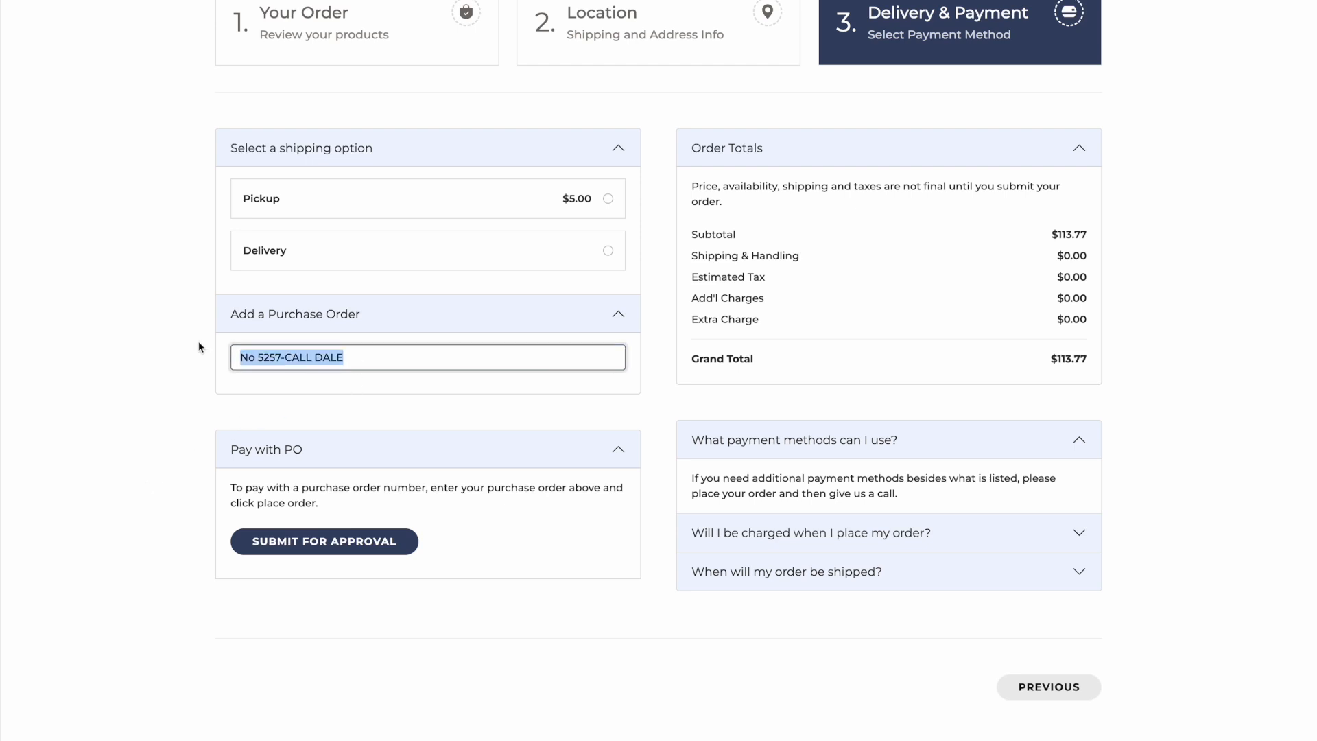
text(xxxx)
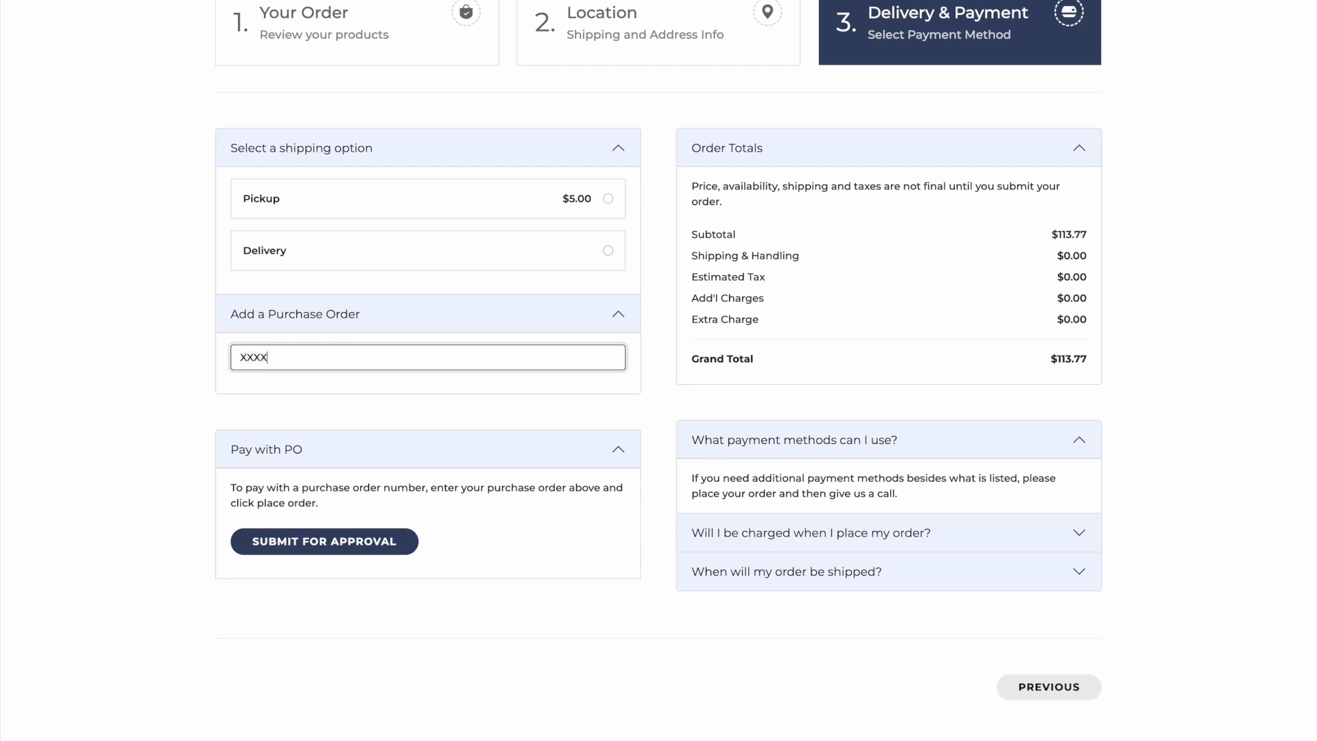
click(285, 541)
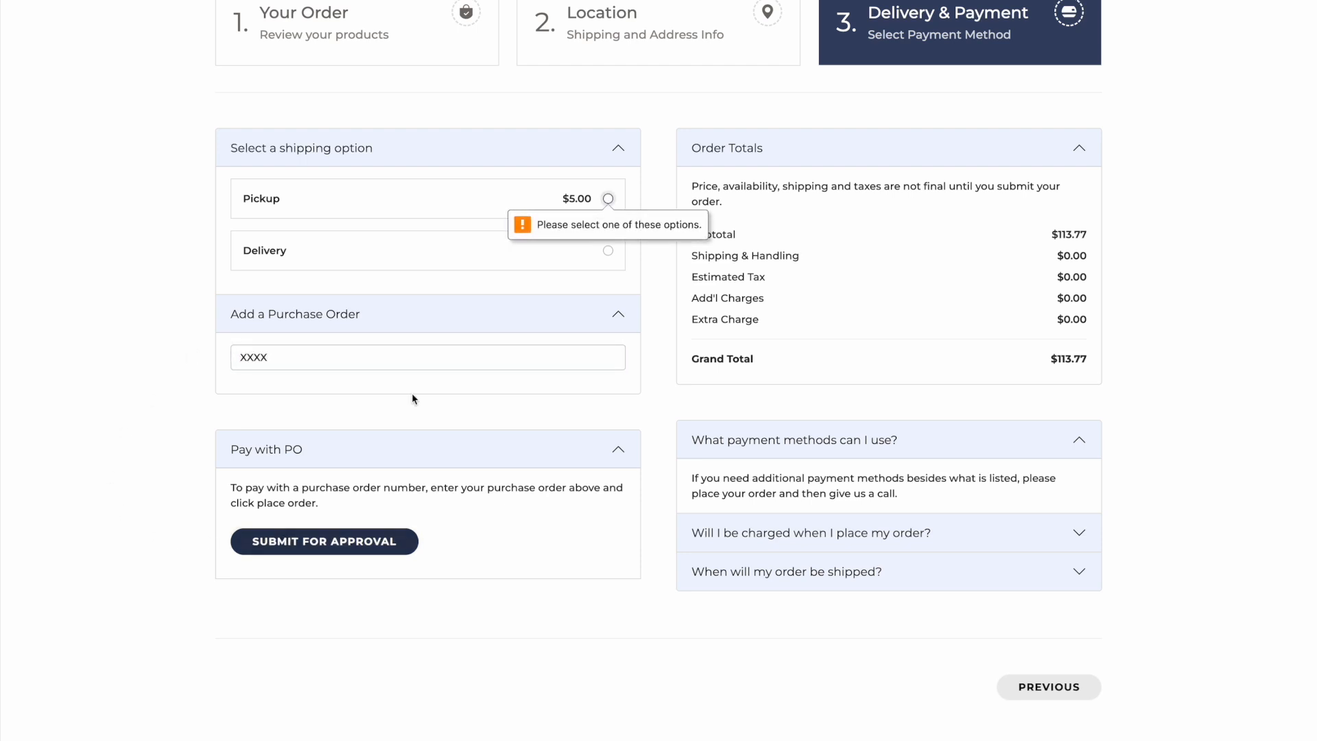
click(289, 203)
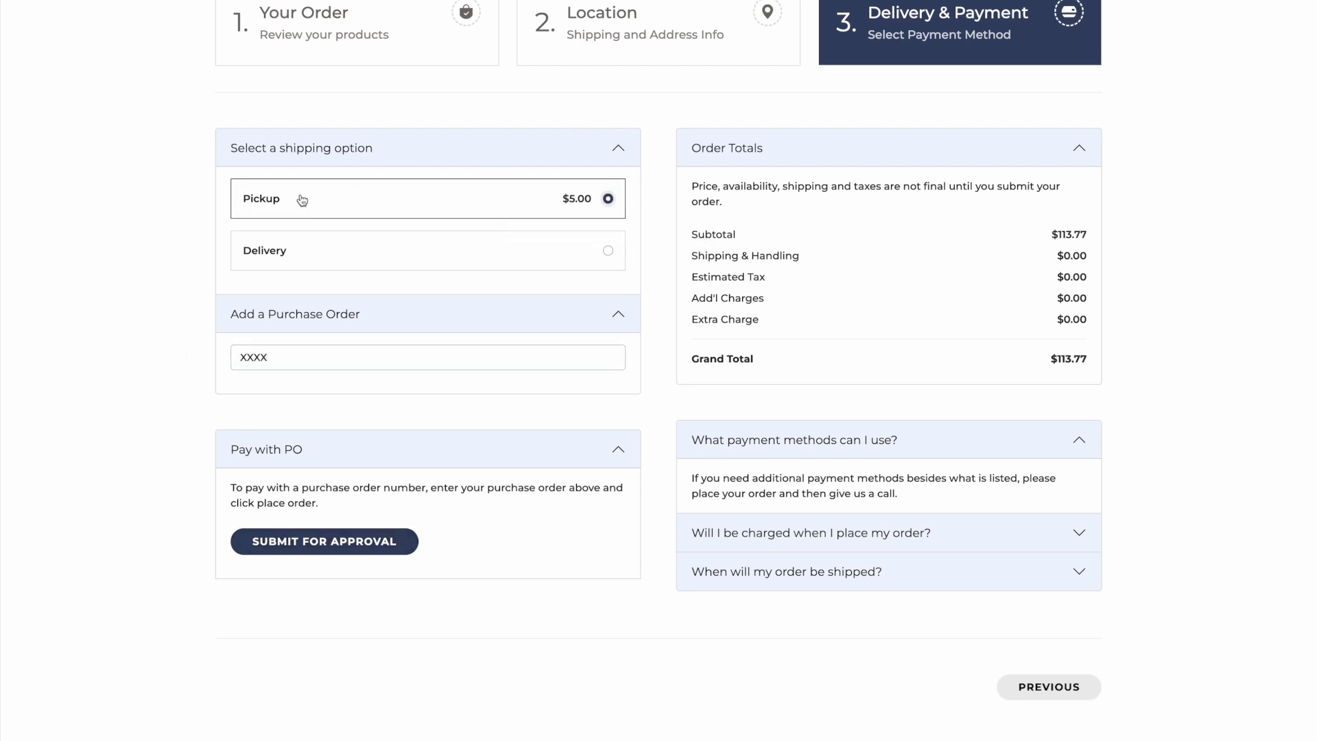
click(355, 547)
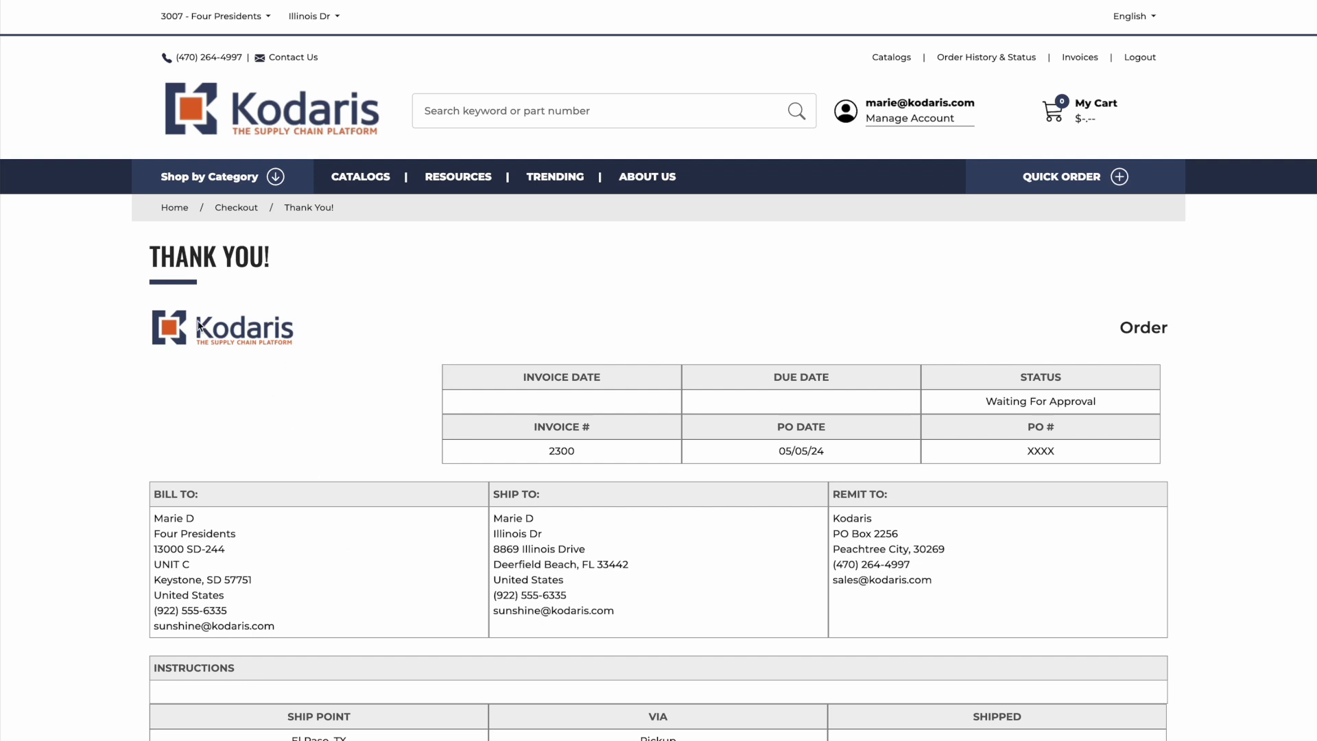
Refresh the account Orders list and open order 2300's details, showing Waiting For Approval, PO XXXX, Pickup.
triple_click(1079, 400)
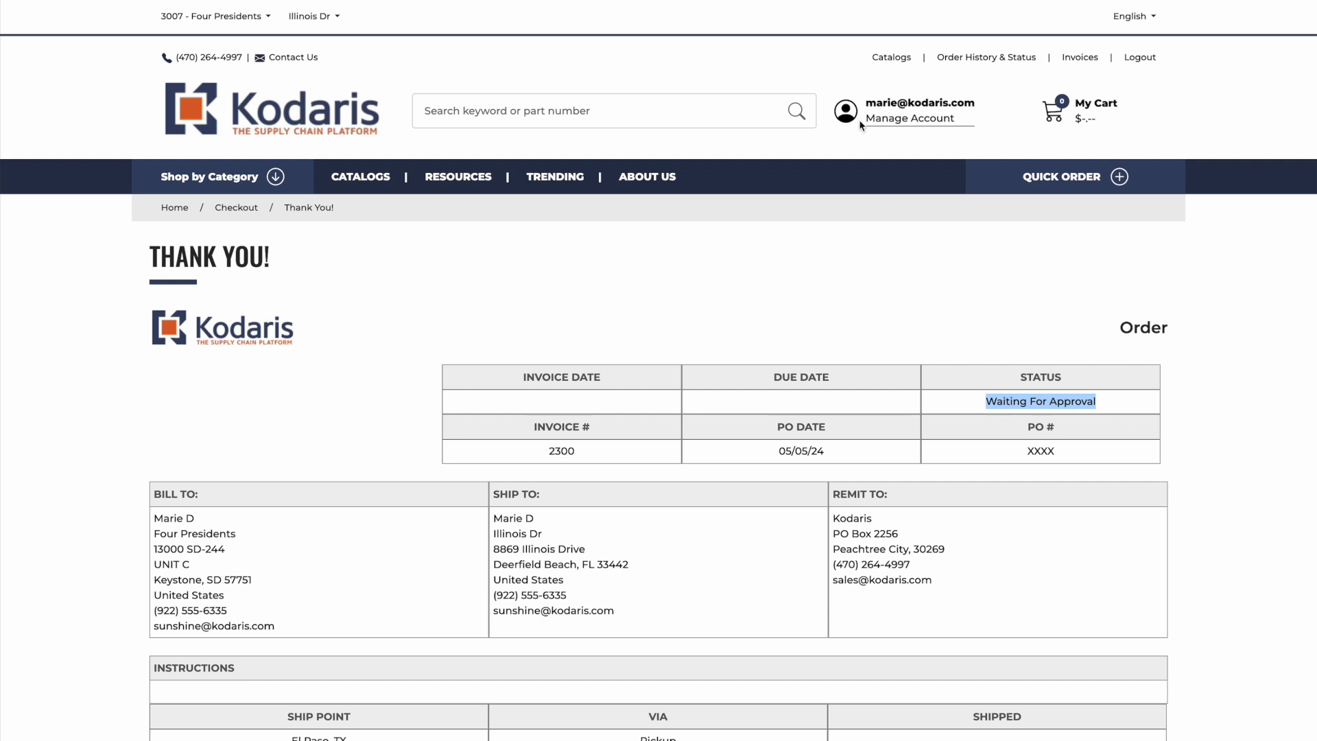
click(913, 118)
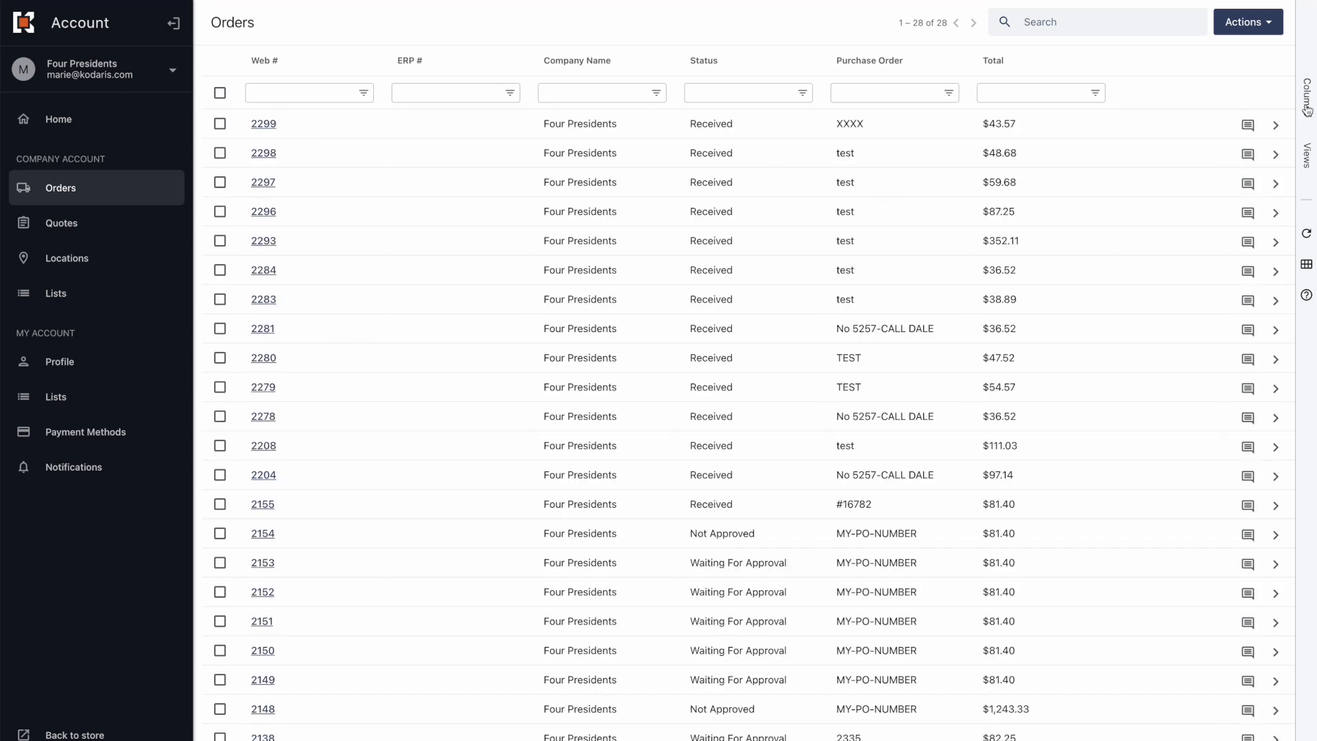
click(1307, 233)
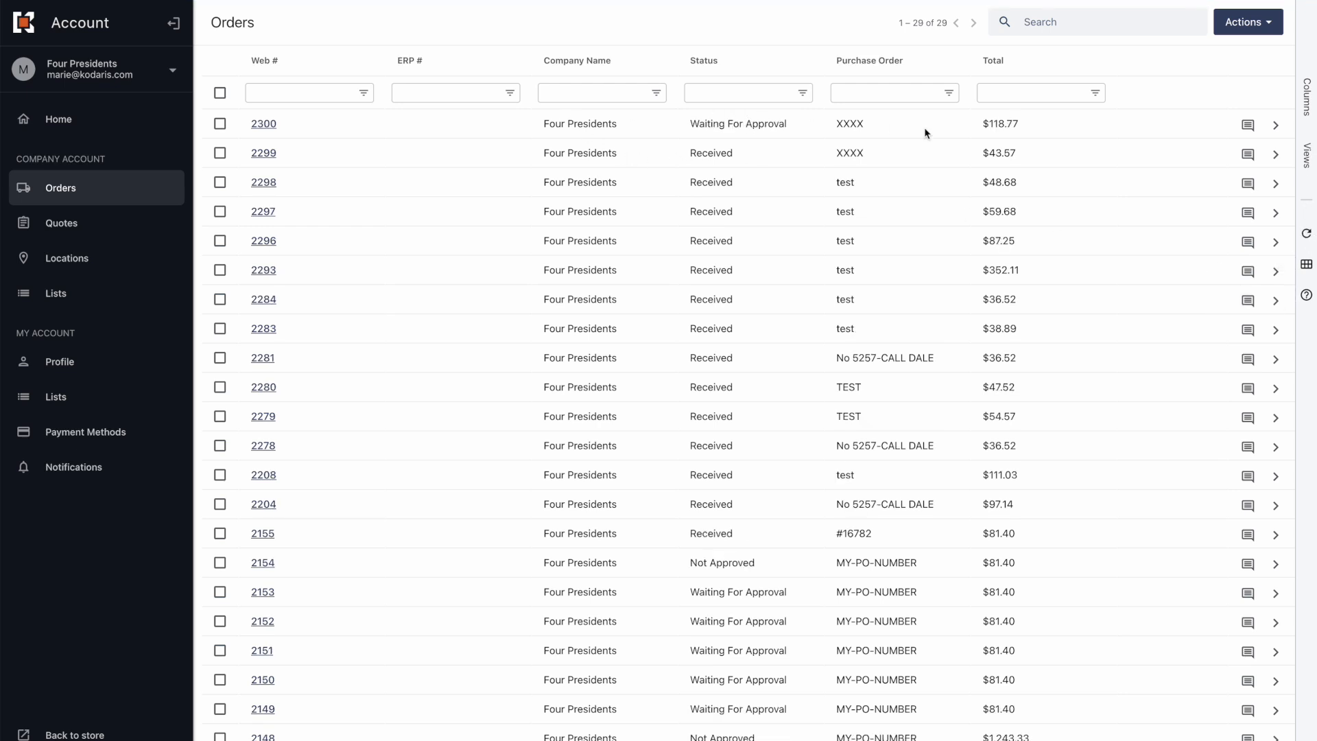
click(1278, 128)
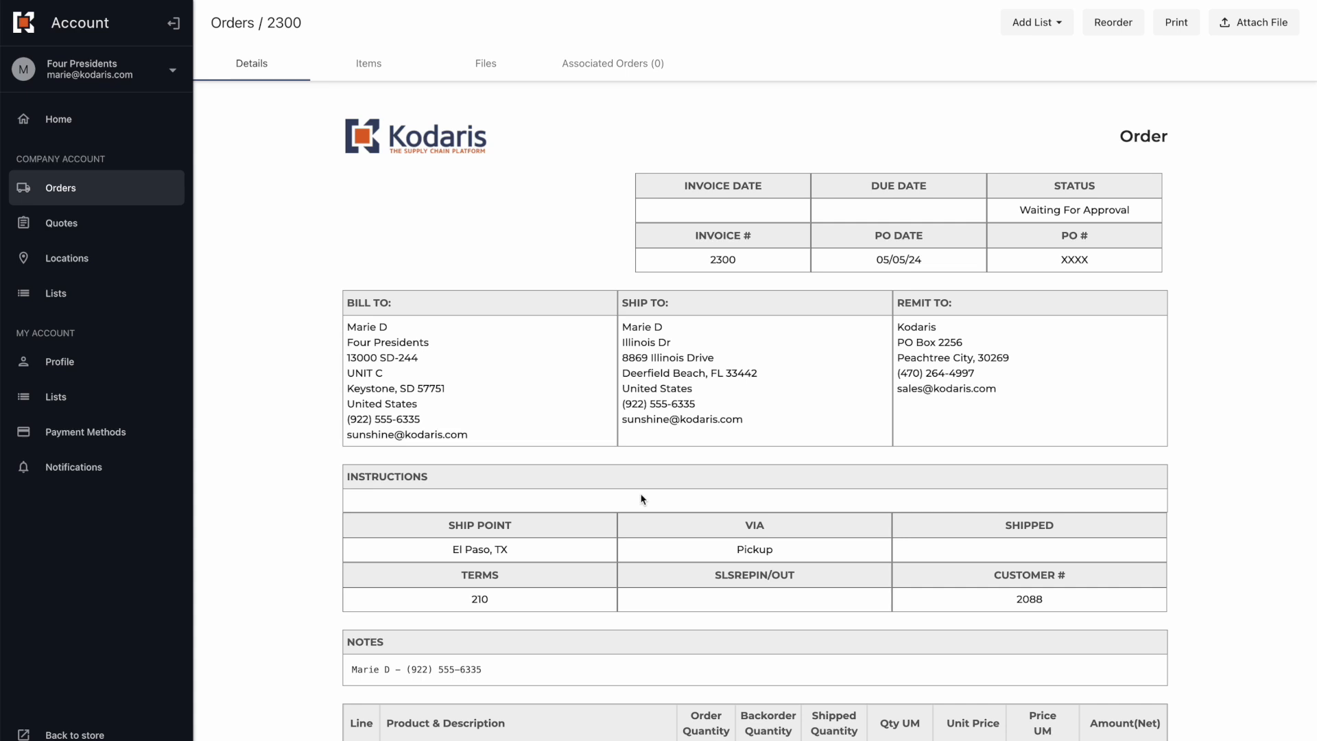
key(ctrl+Up)
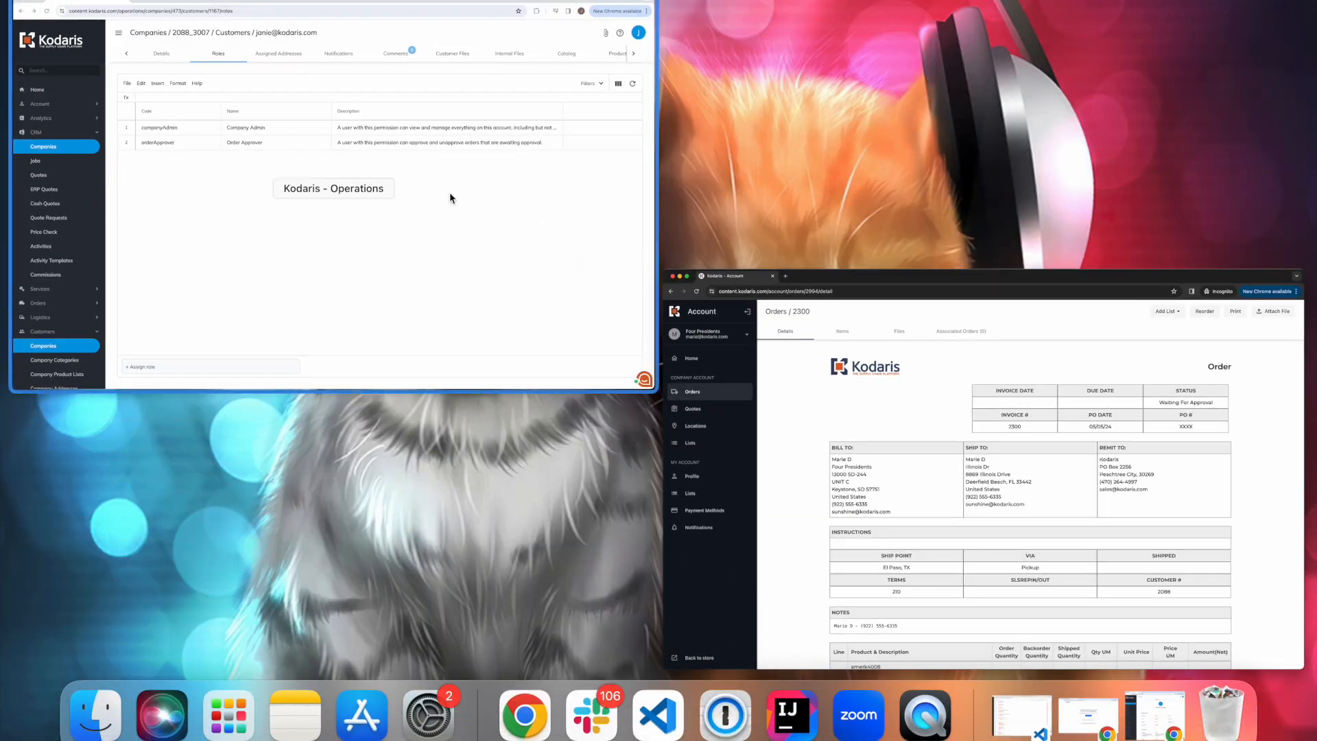
Open System > Emails in Operations, sort by Created, and preview the newest approval email for order 2300.
click(451, 194)
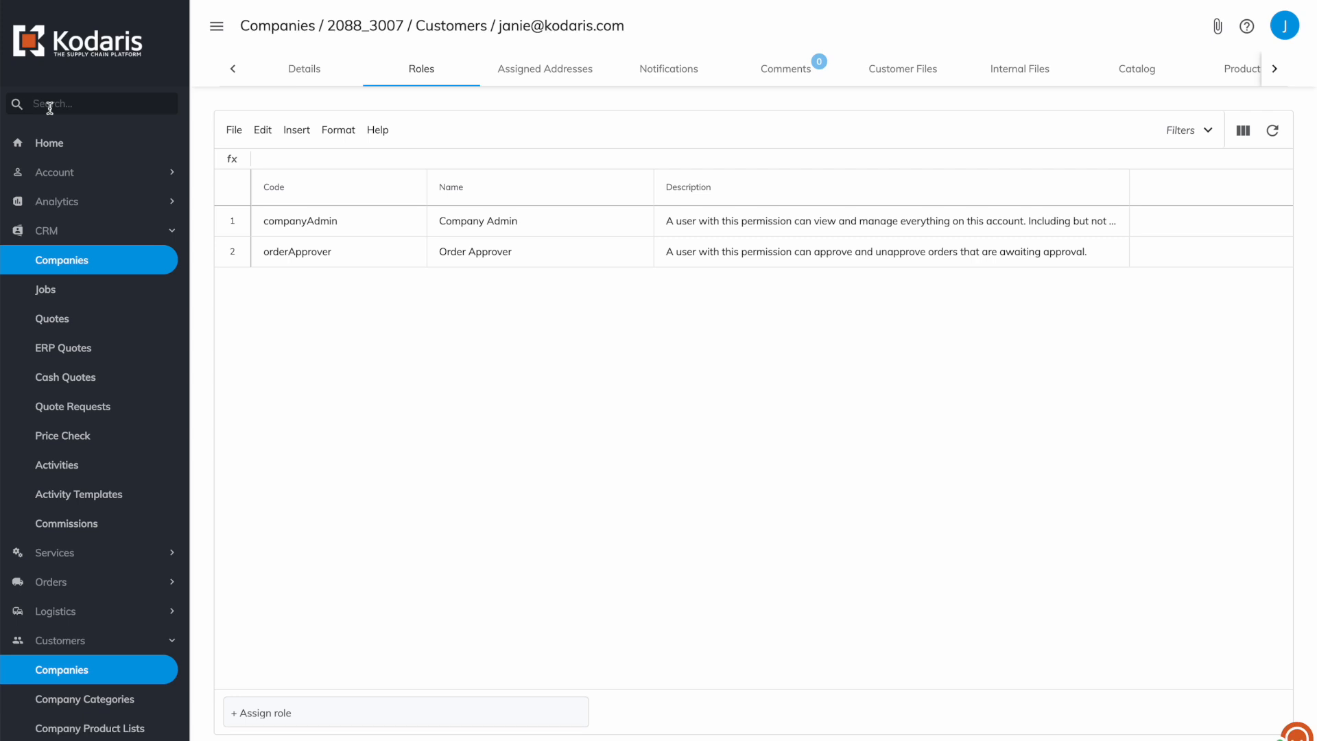
text(email)
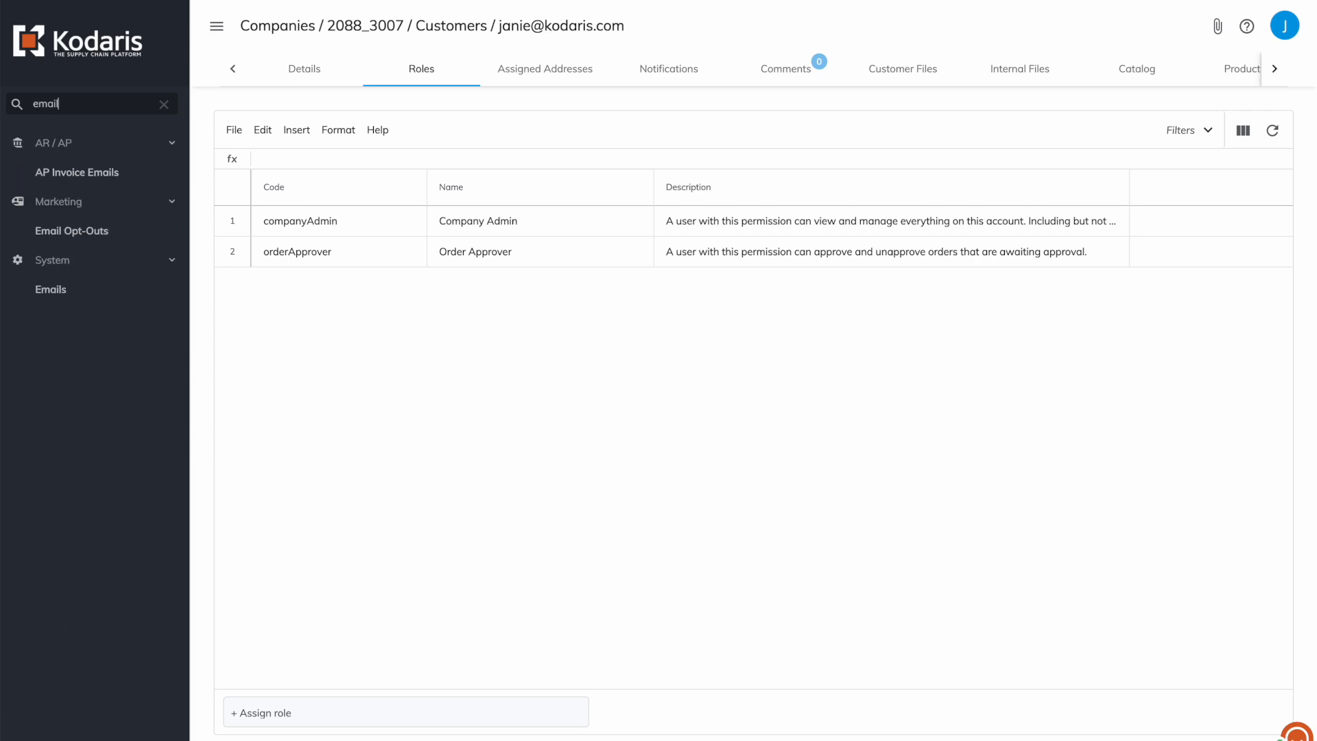
click(60, 292)
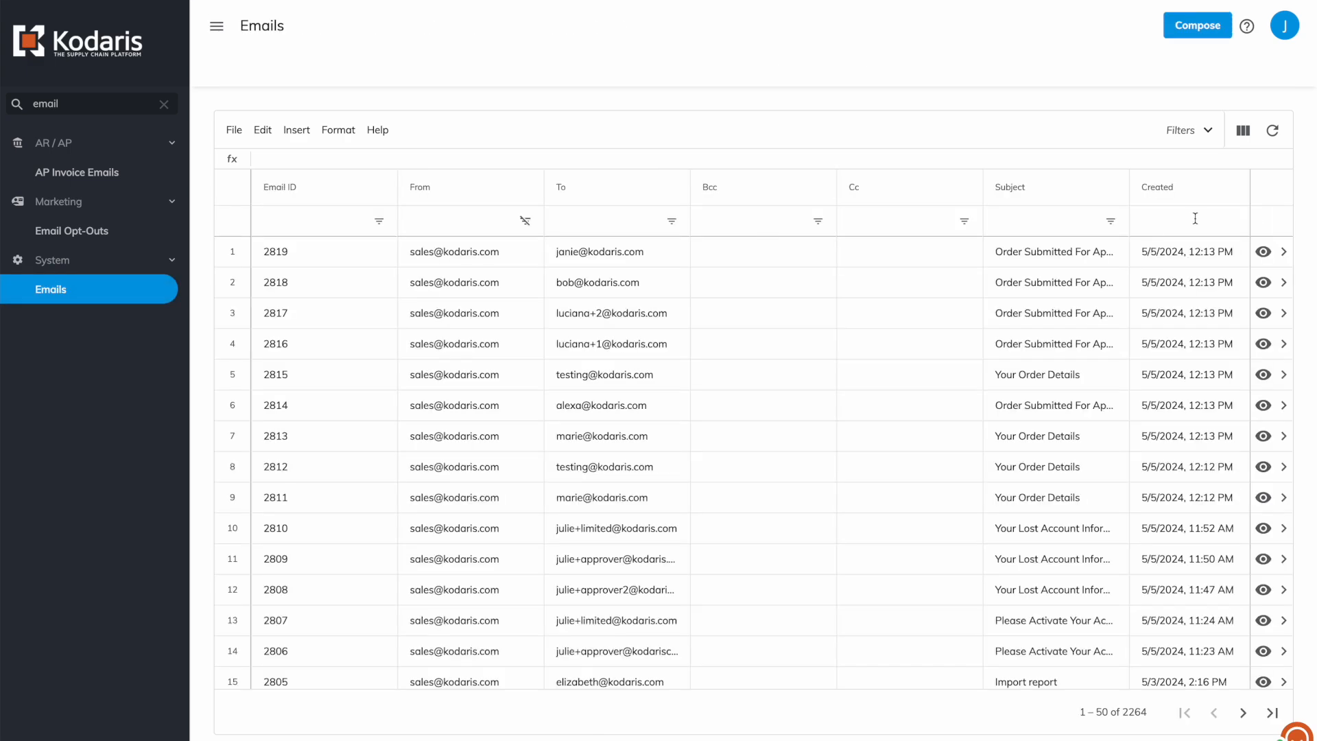
click(1182, 192)
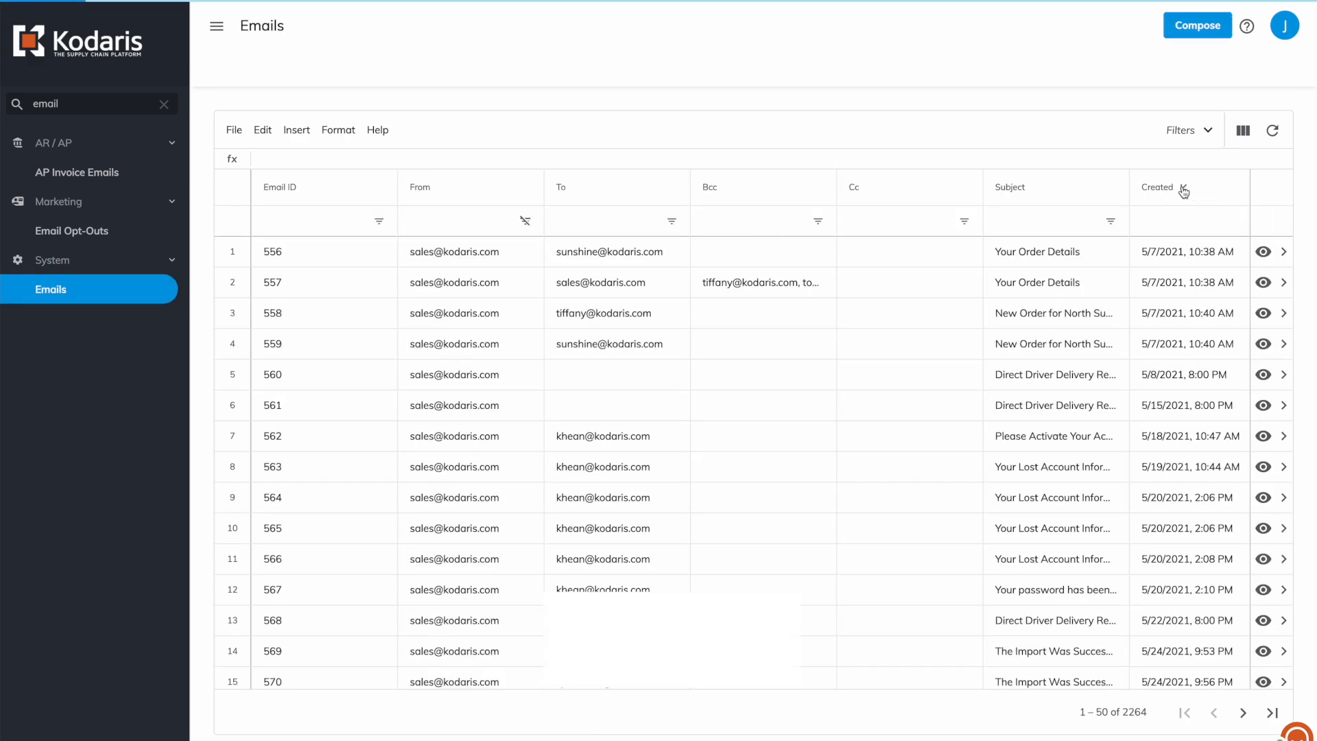
click(1184, 192)
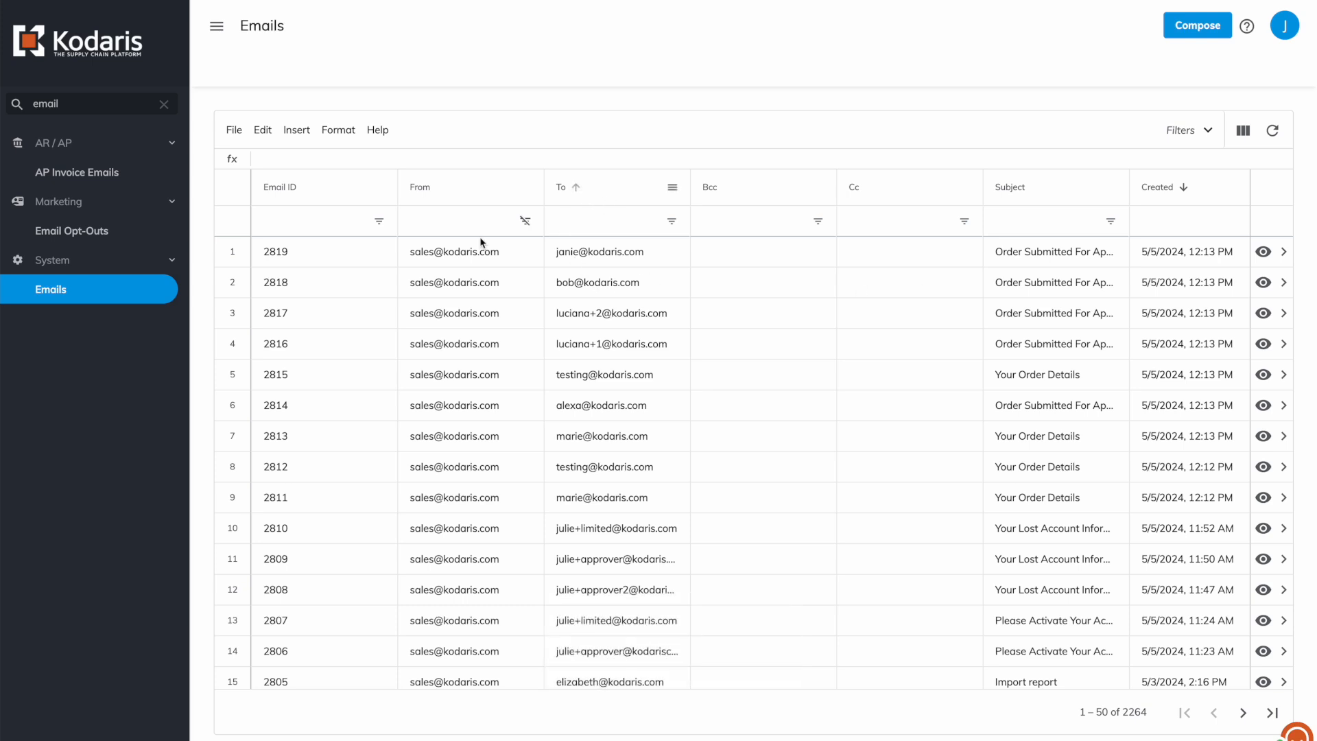
drag(251, 255, 240, 280)
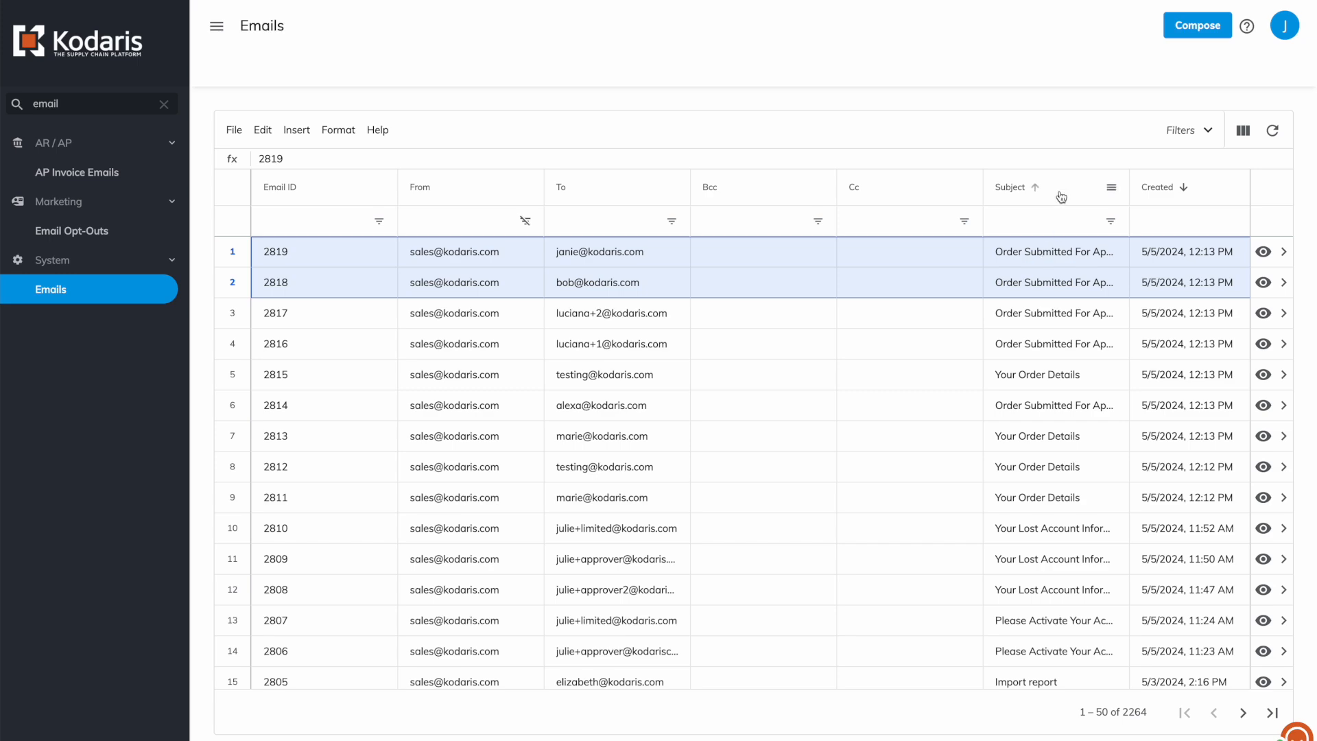
drag(1128, 182, 1237, 183)
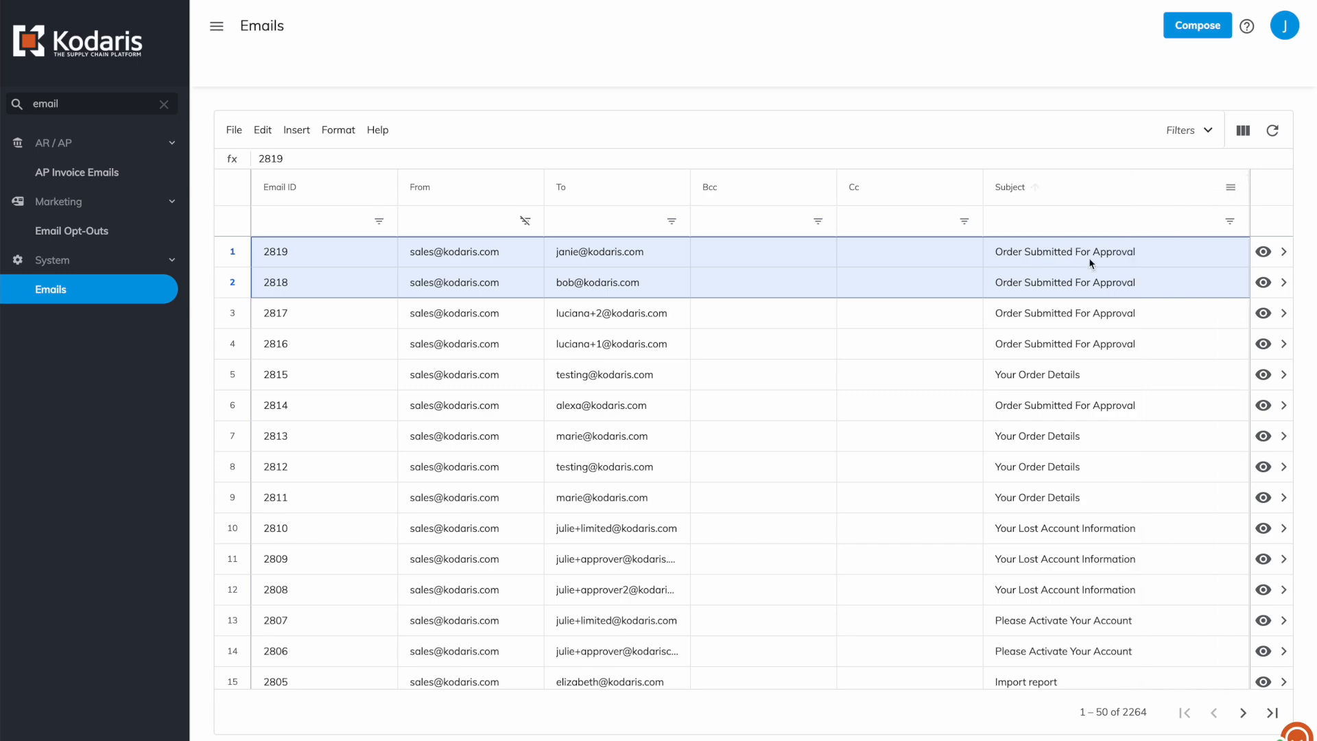
click(1263, 252)
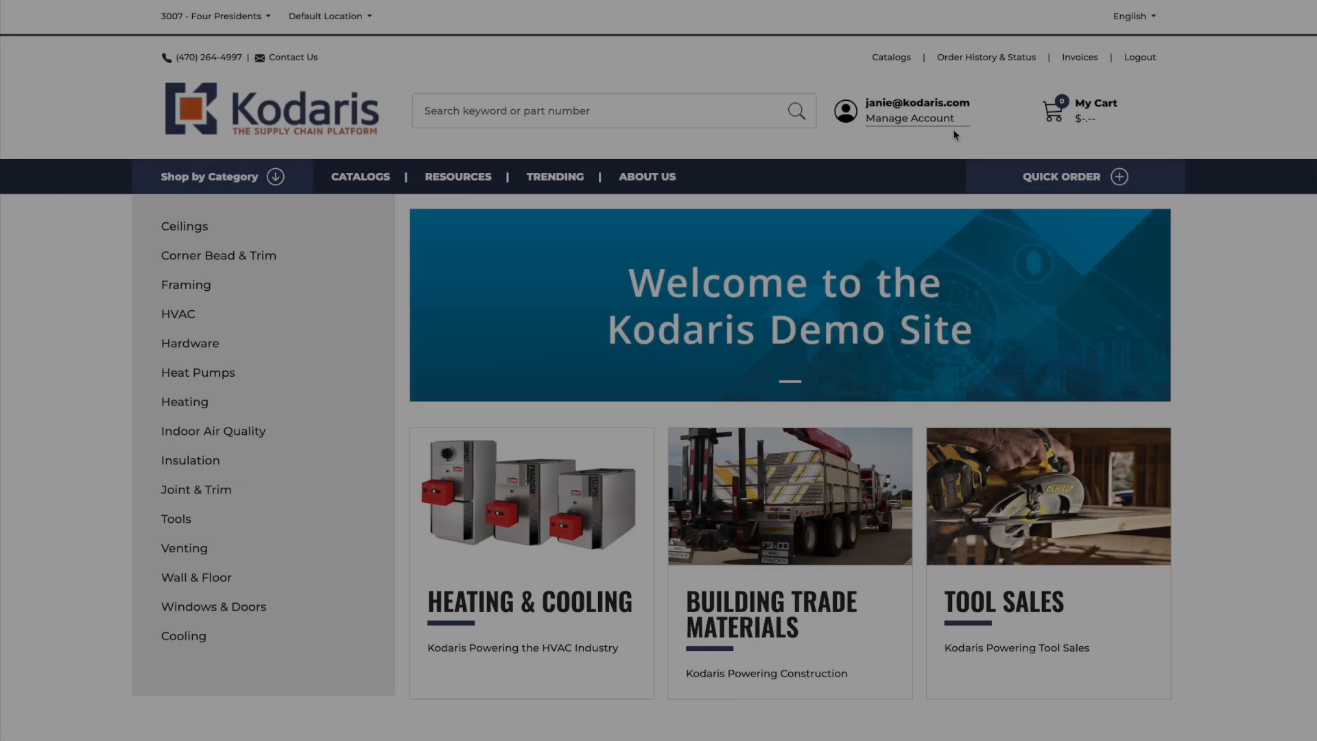
Copy the Approve Order link address from the approval email preview.
key(ctrl+Up)
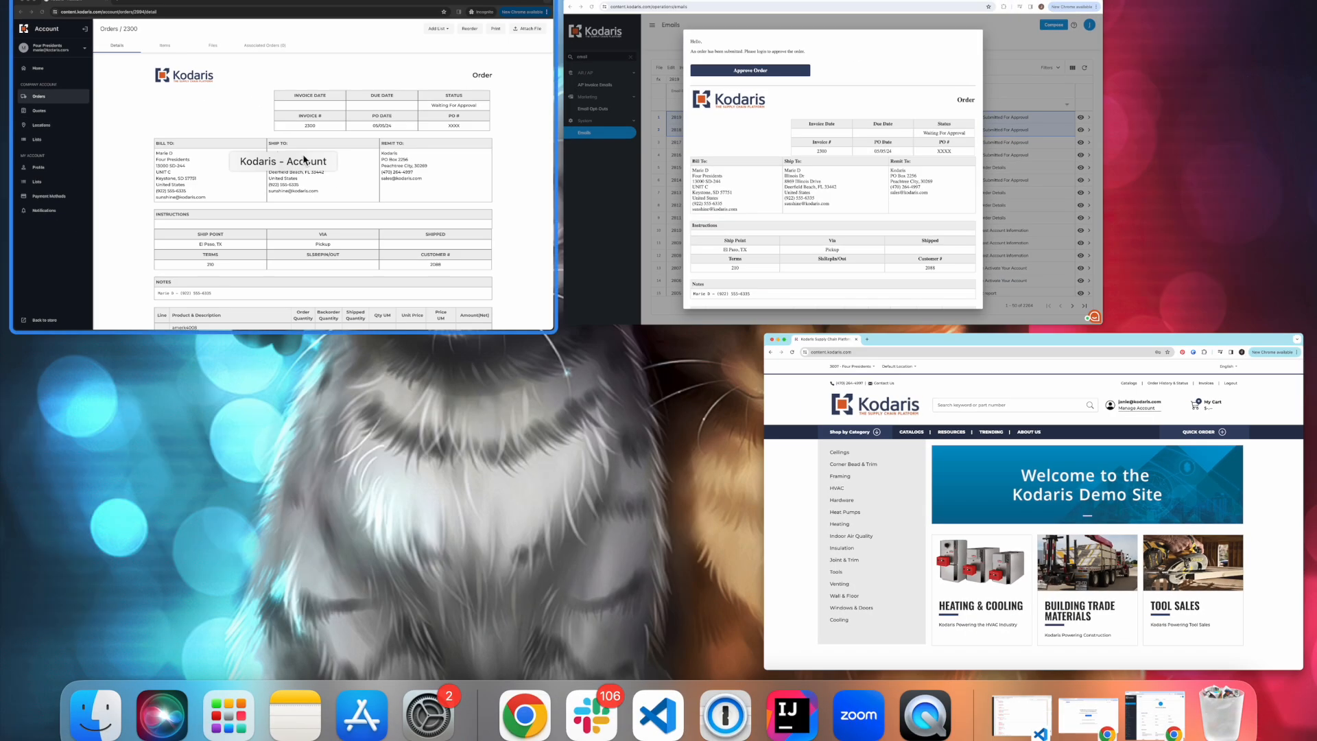
click(299, 155)
key(ctrl+Up)
click(283, 246)
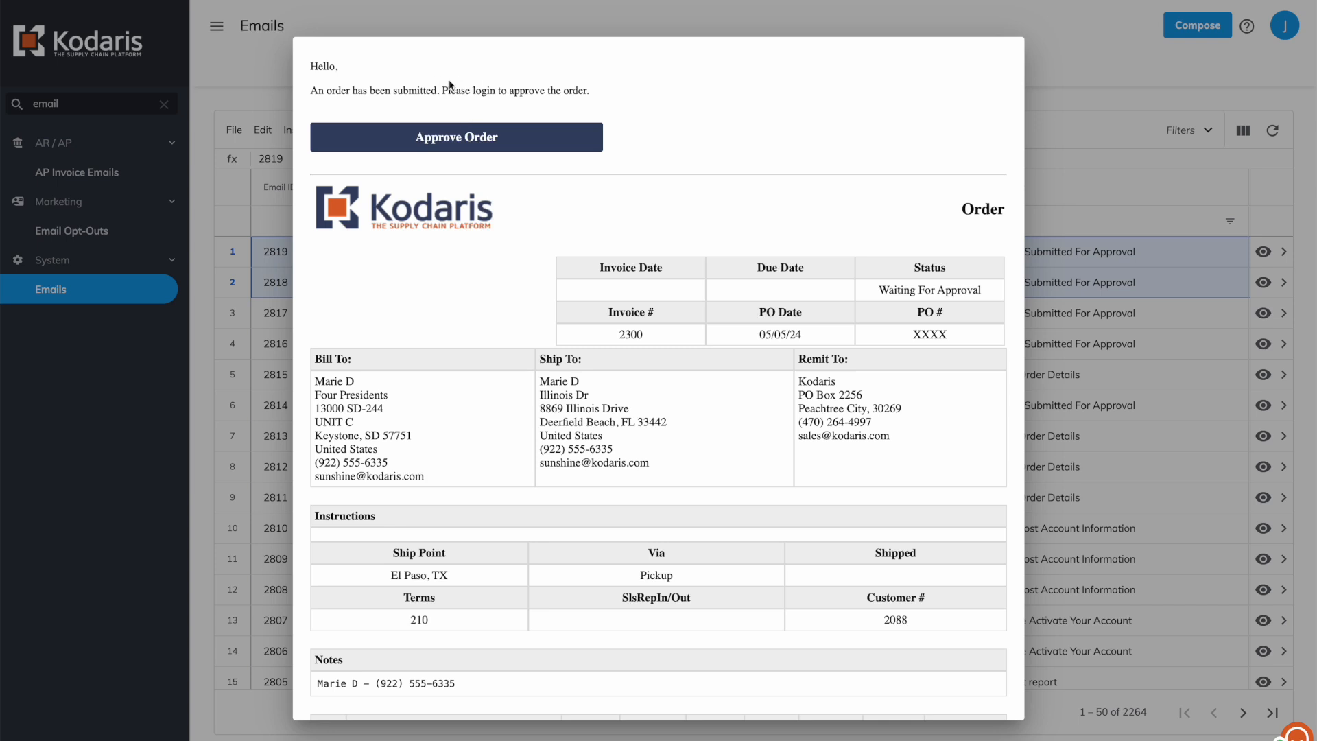
right_click(449, 139)
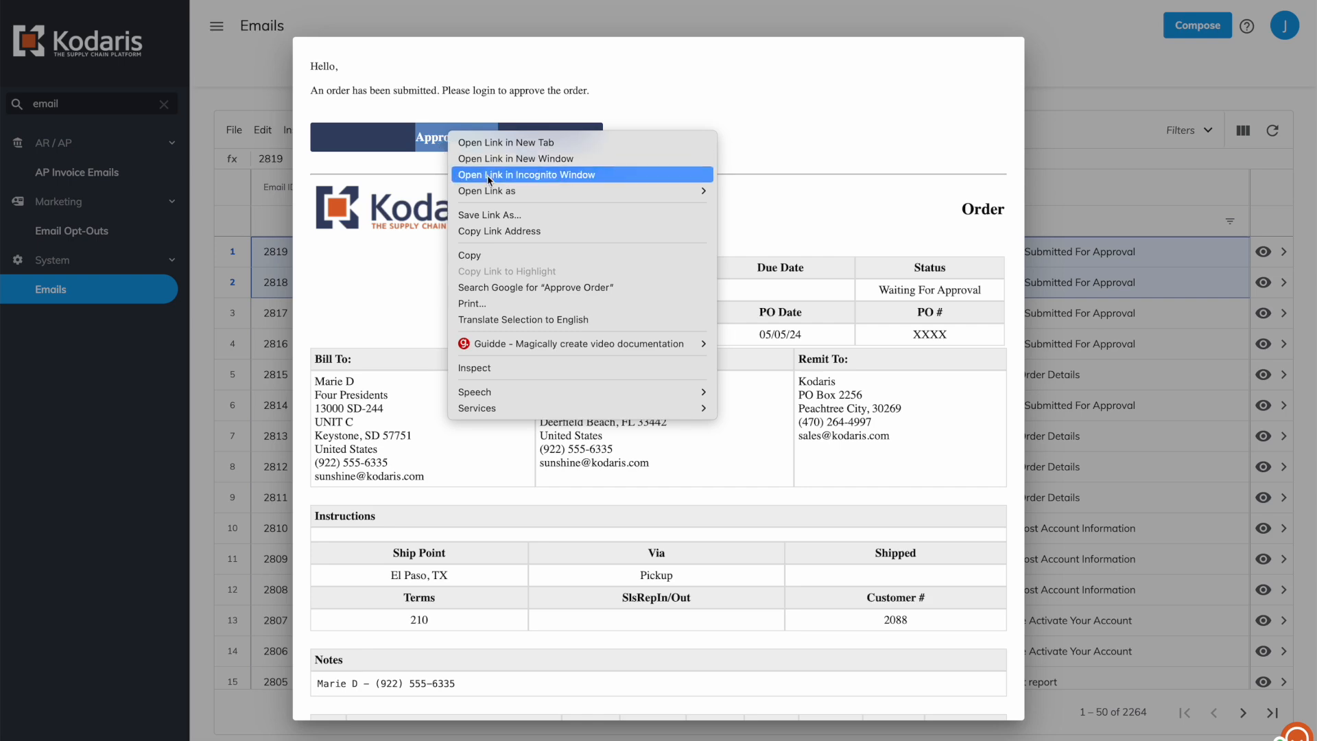
click(517, 232)
Paste the copied link into the storefront's address bar to load order 2300.
key(ctrl+Up)
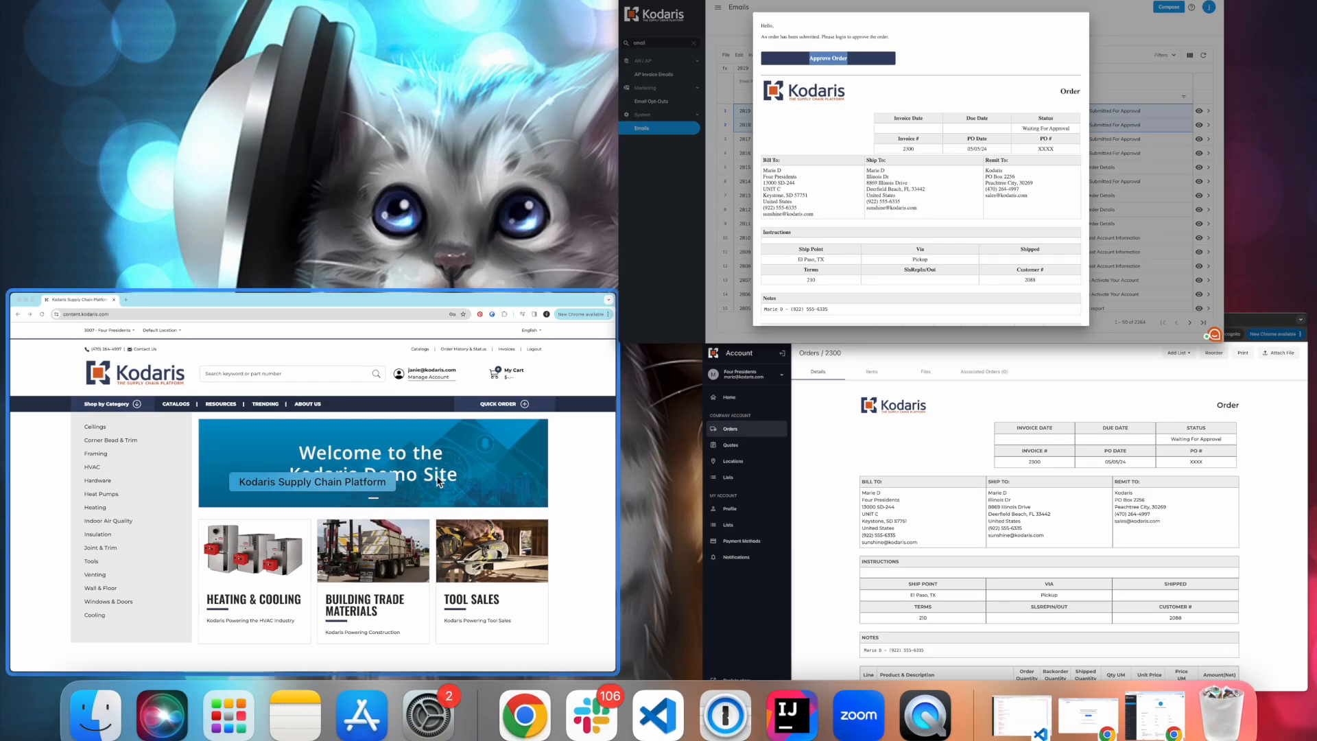
click(109, 316)
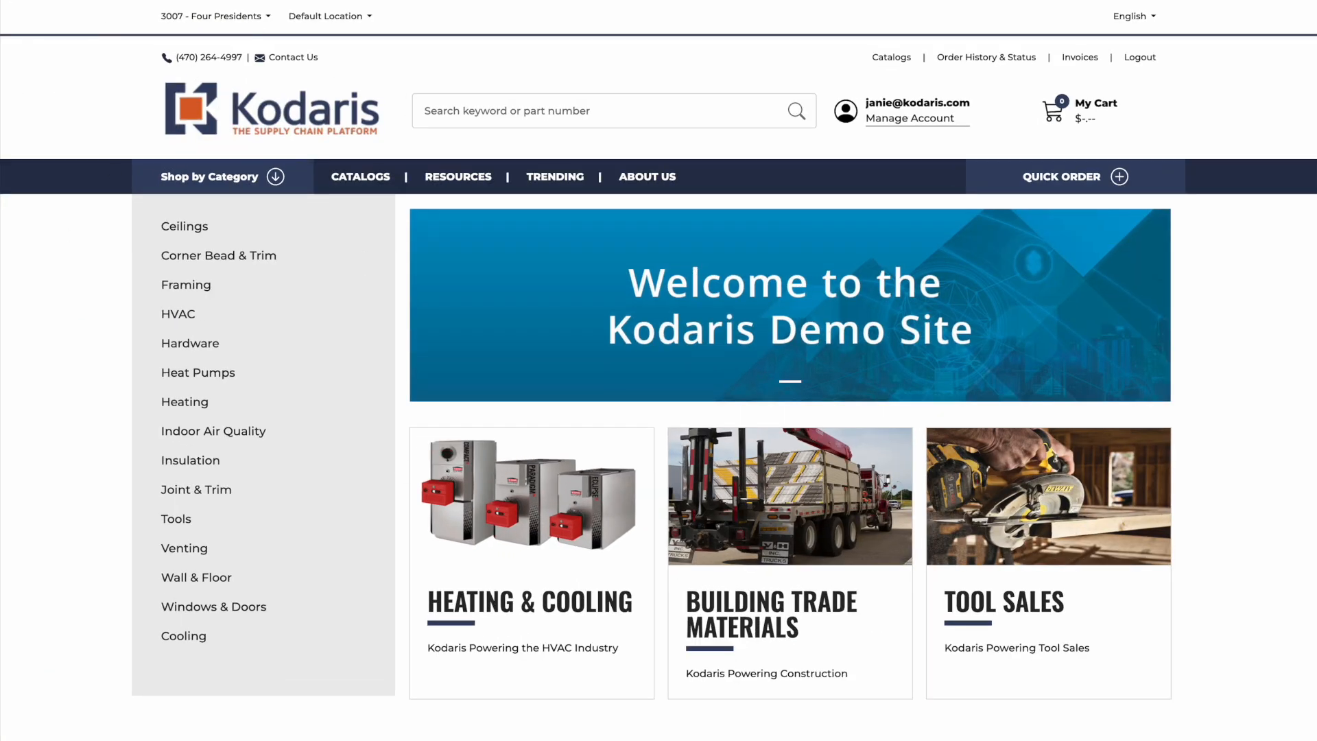
key(super+l)
key(super+v)
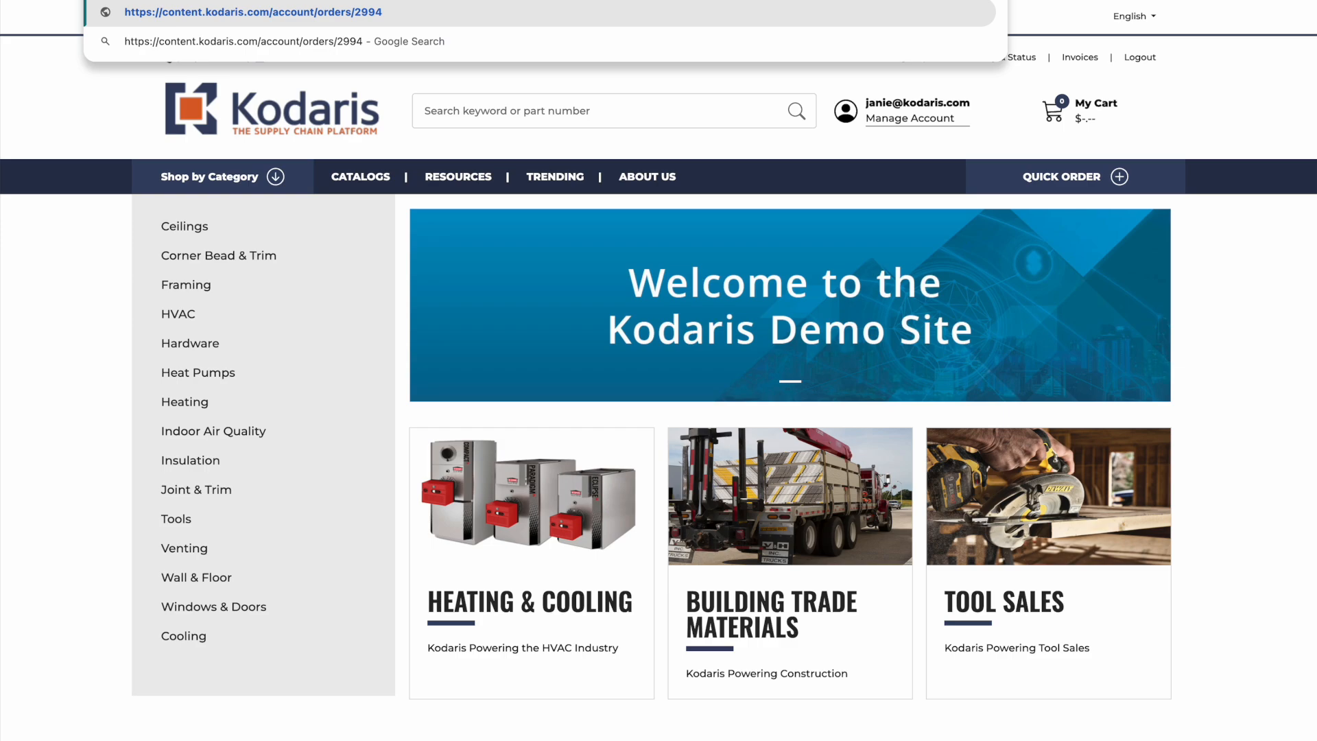
key(Return)
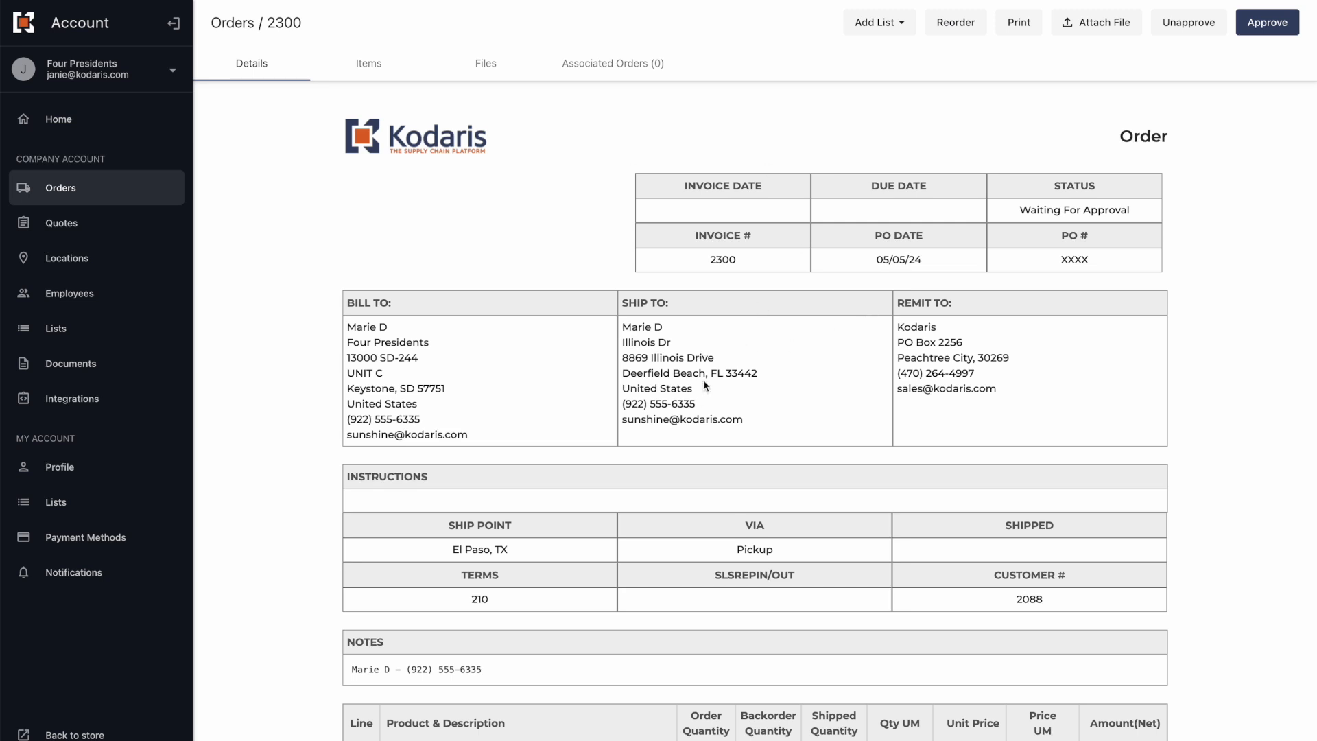
Review order 2300's items and approve it, changing its status to Received.
scroll(641, 299, down, 2)
scroll(623, 362, down, 5)
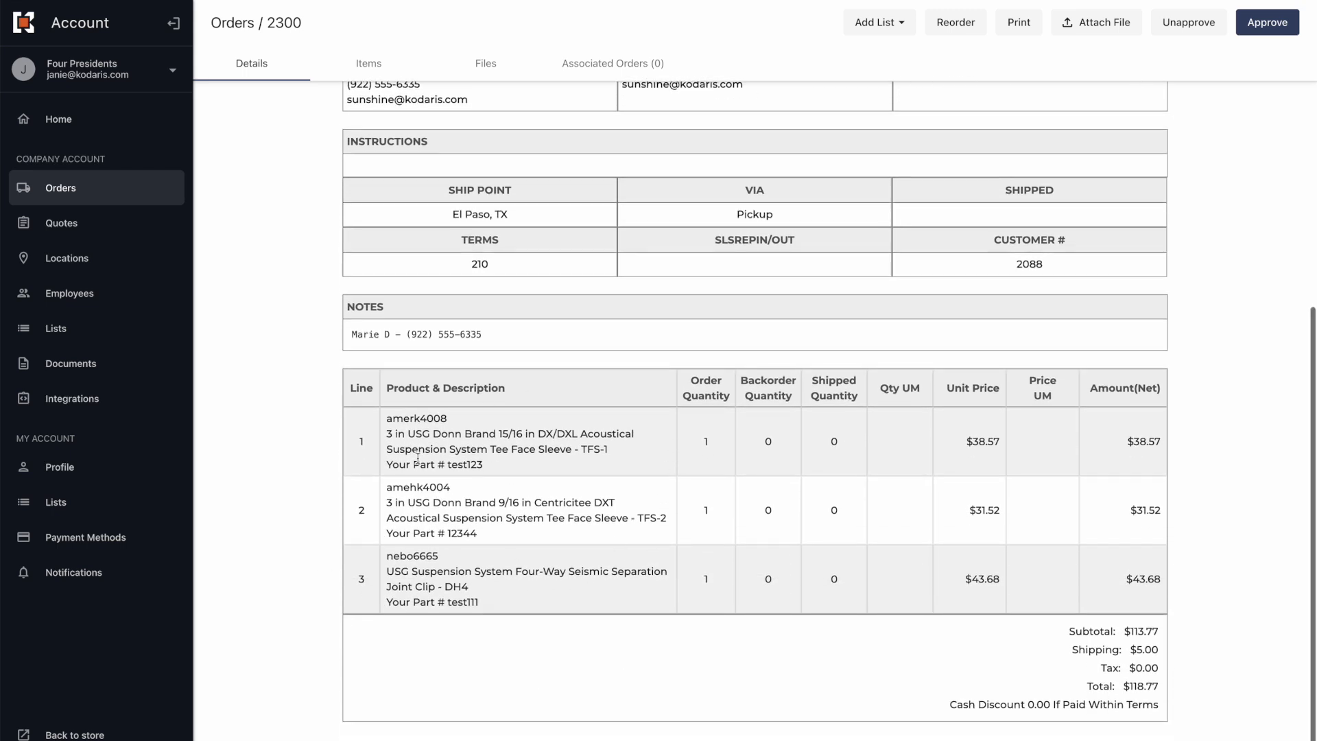
scroll(418, 458, up, 7)
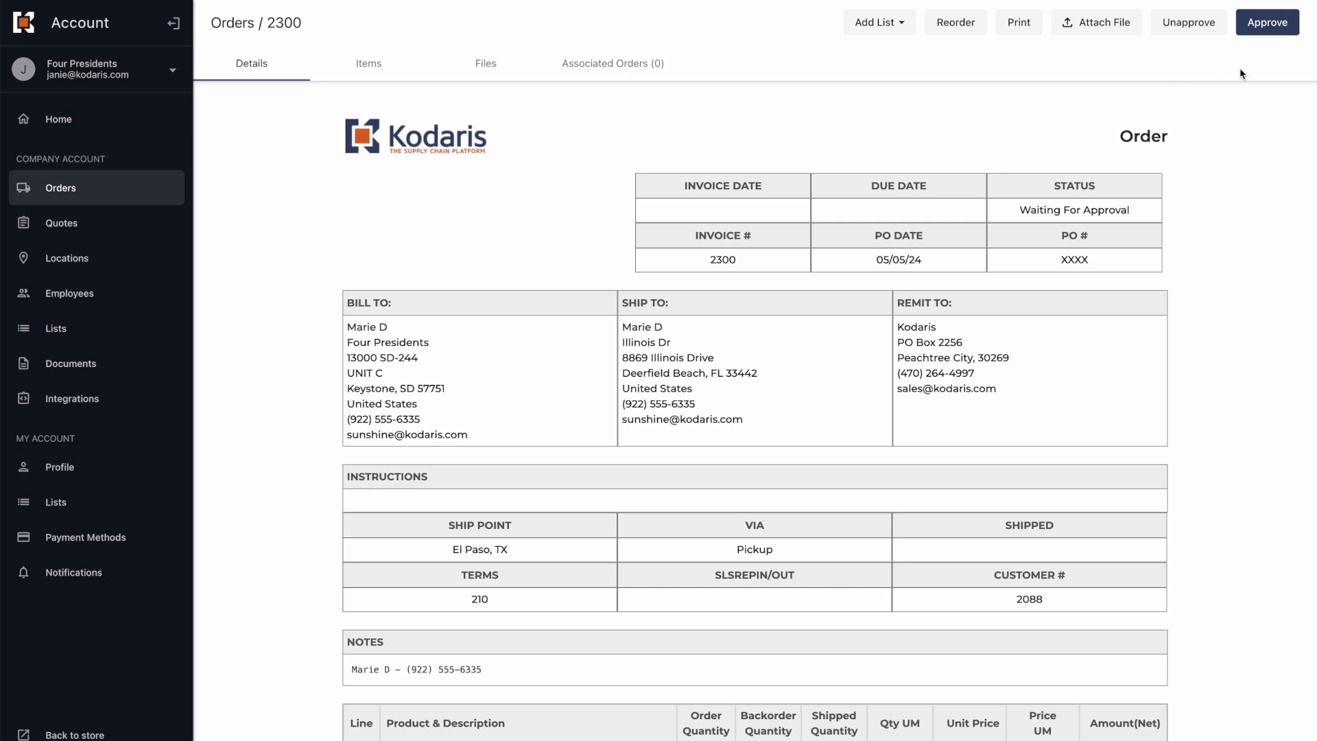
click(1267, 25)
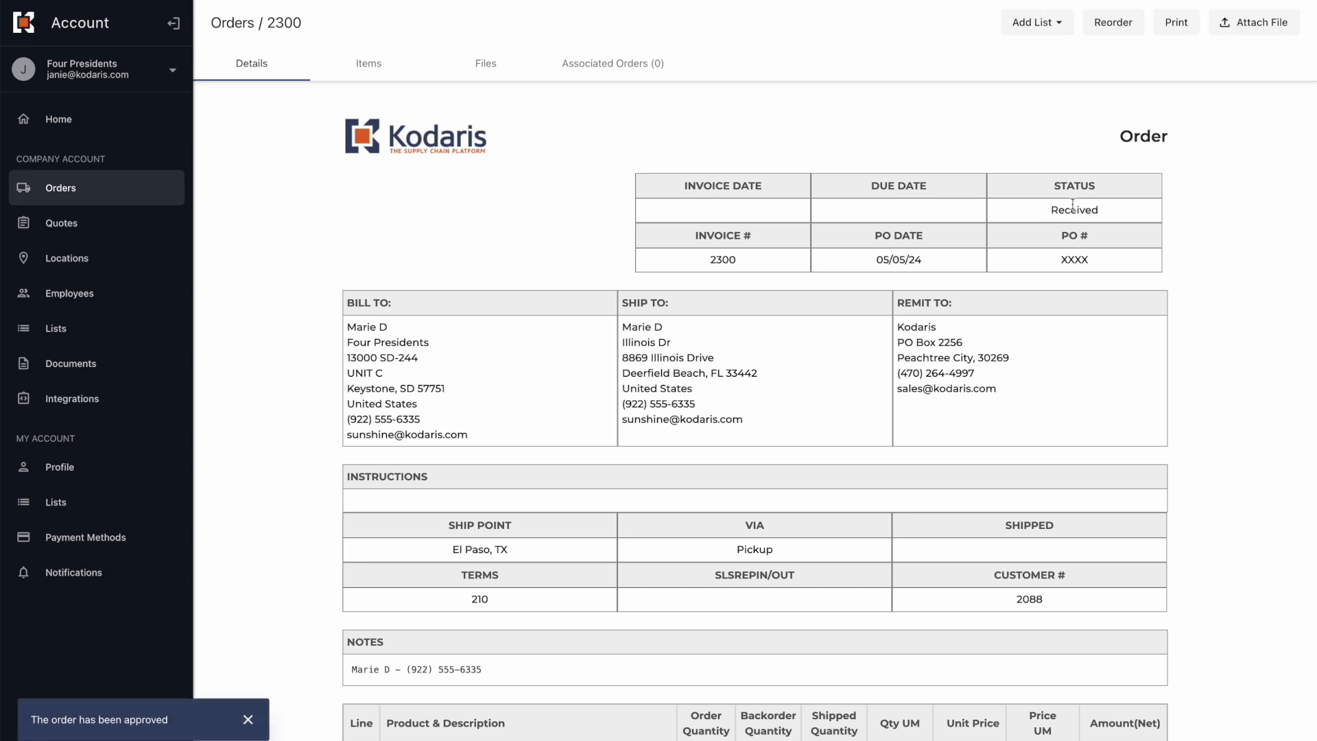
double_click(1074, 206)
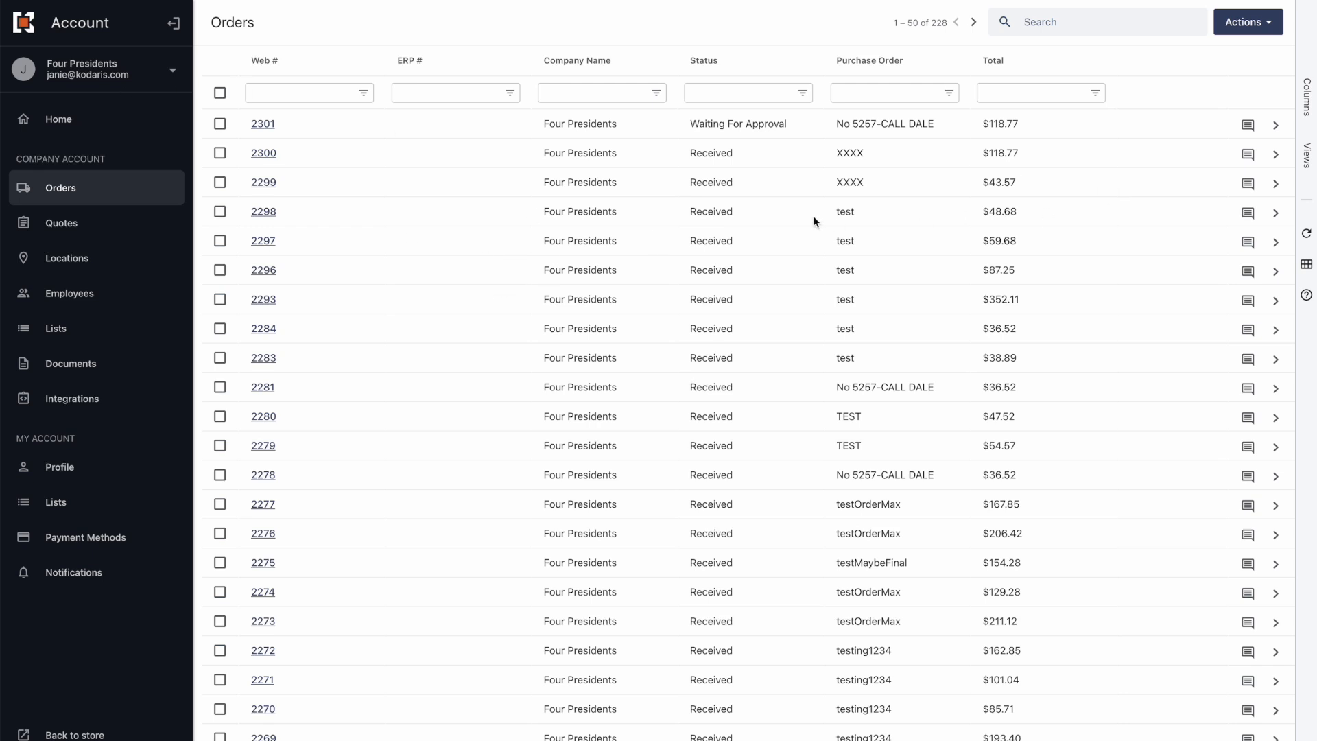
Open order 2301 from the Orders list and unapprove it, setting its status to Not Approved.
triple_click(698, 125)
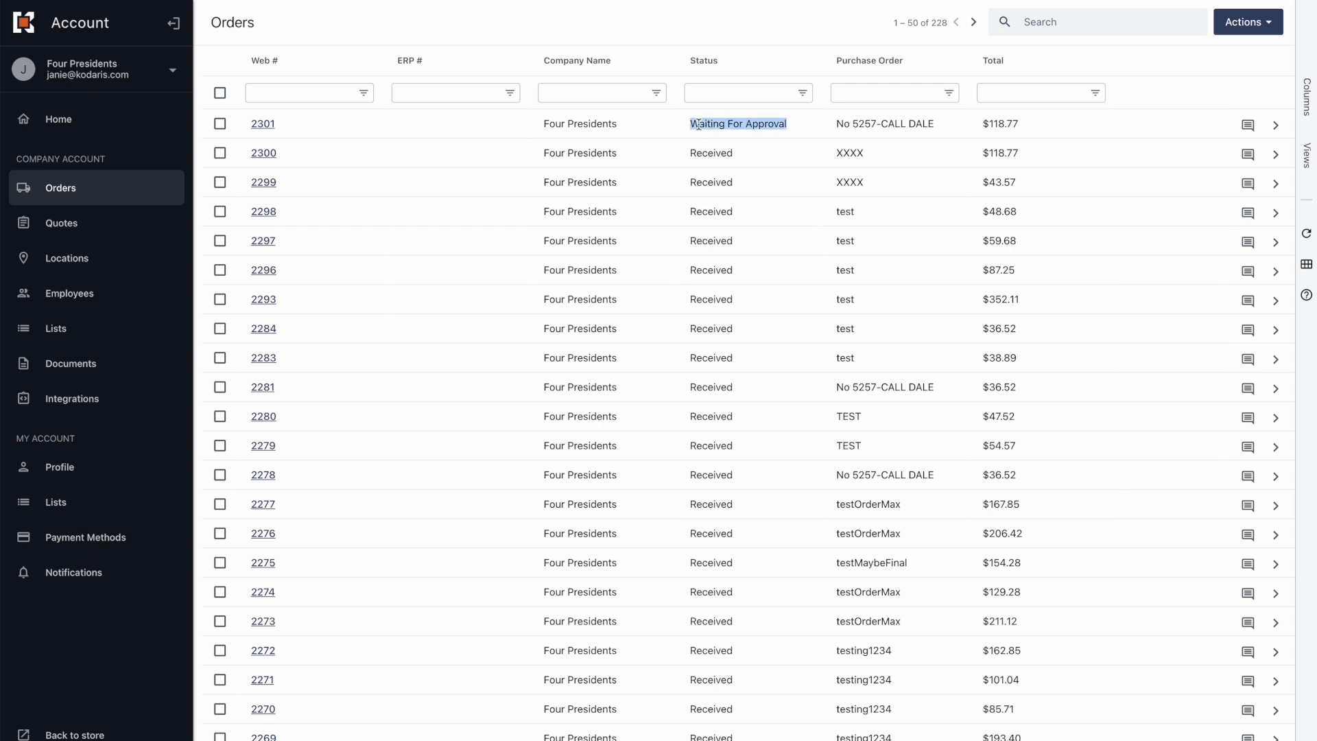
click(1276, 124)
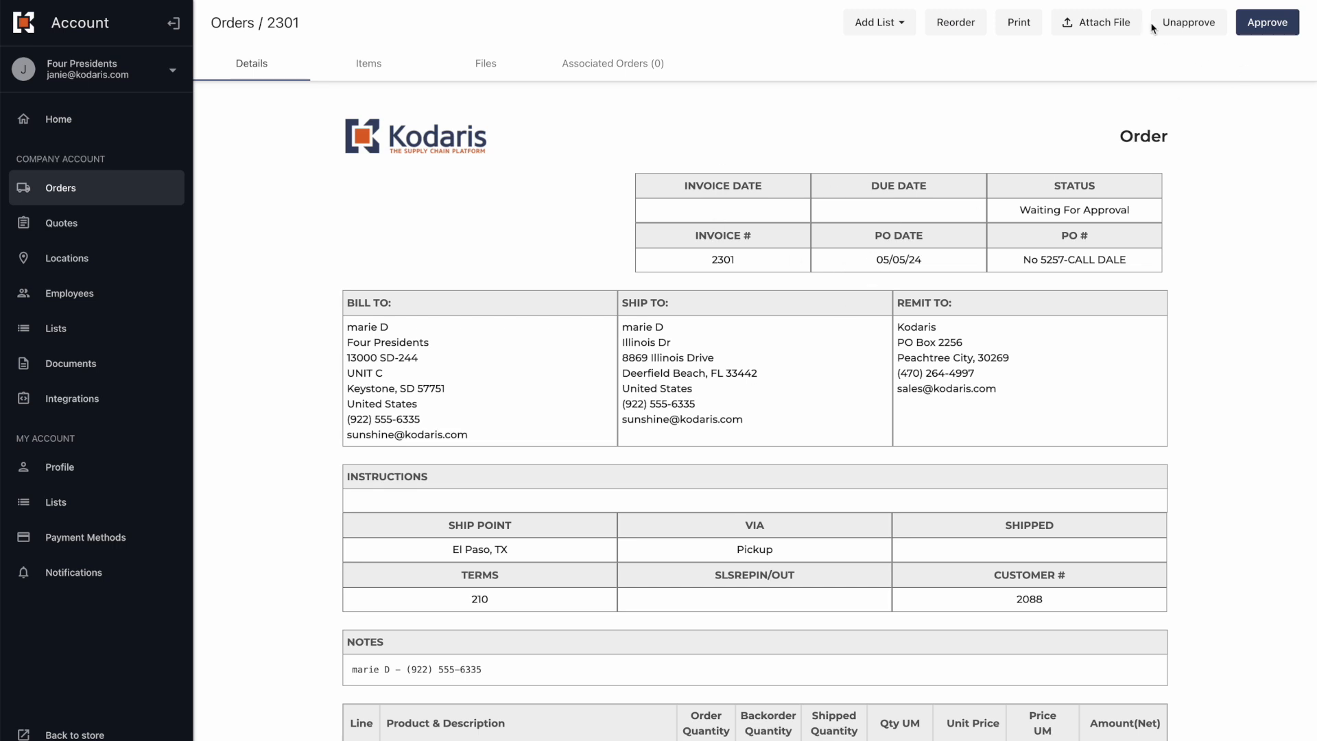
click(1186, 27)
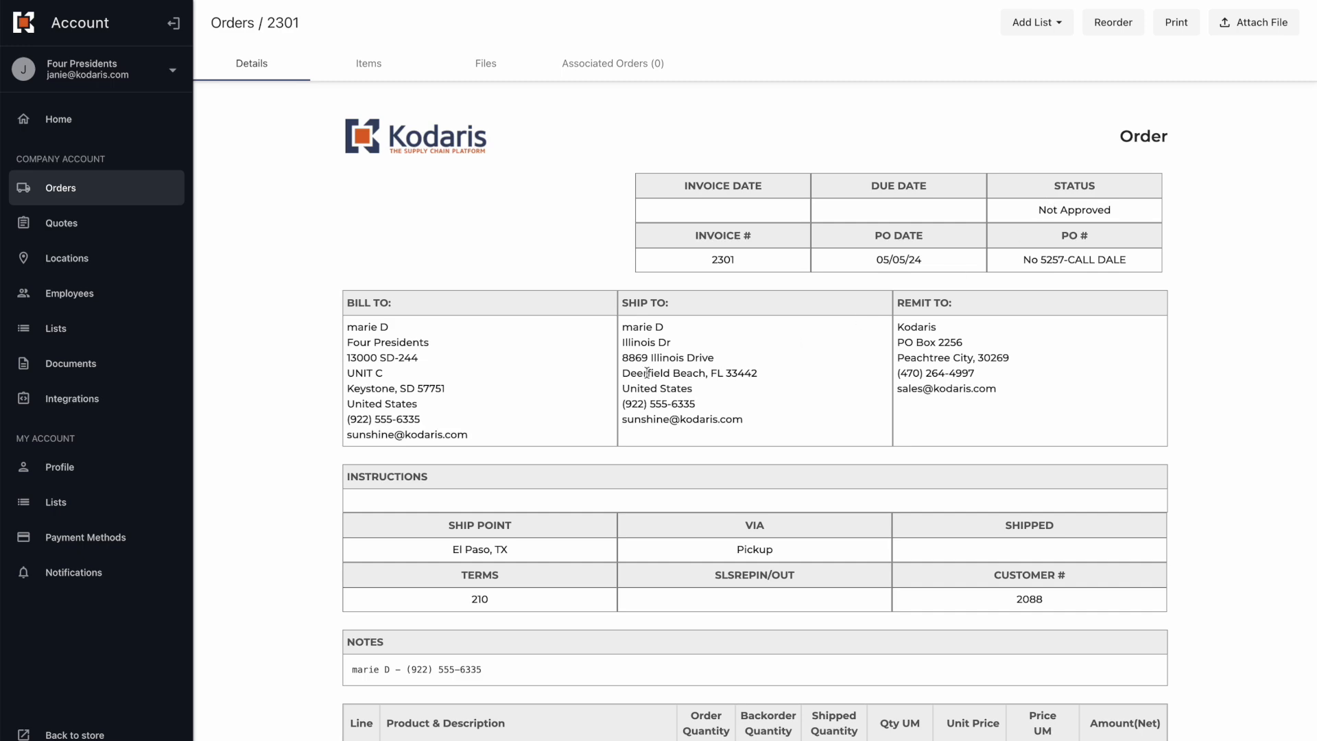
key(ctrl+Up)
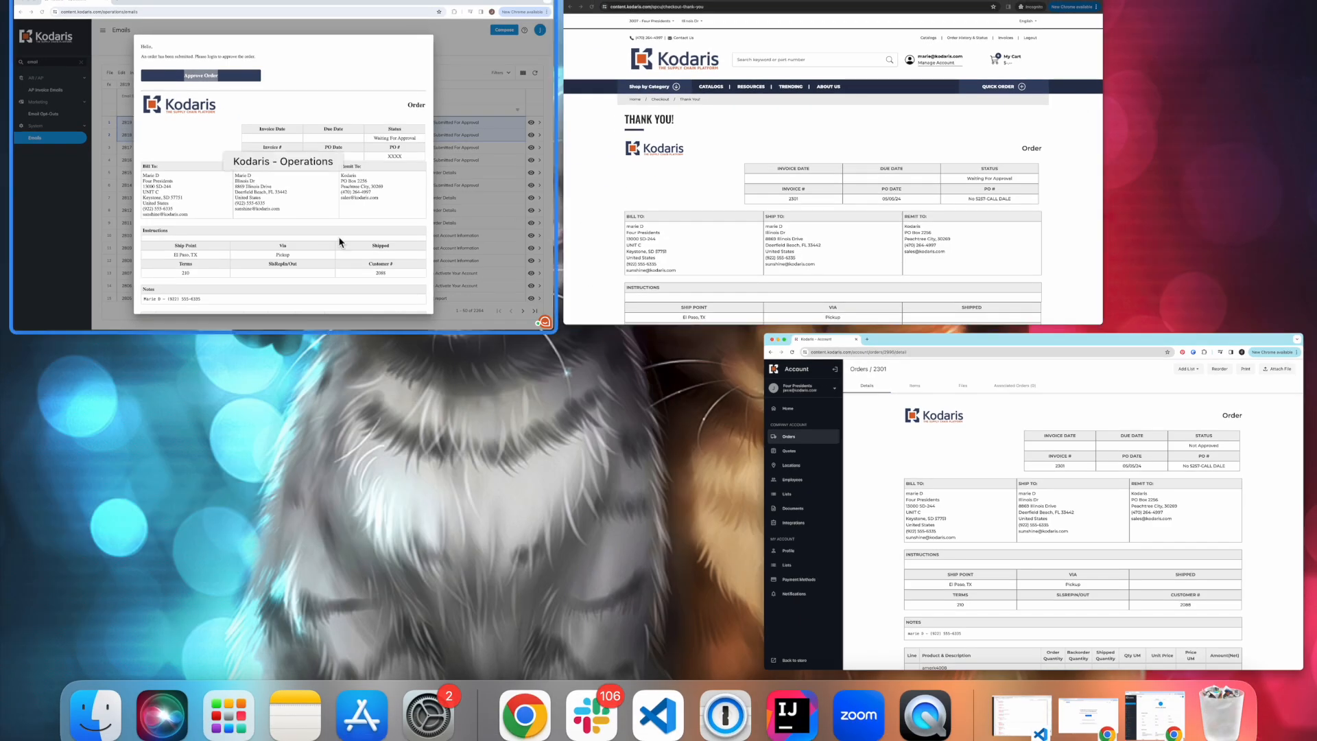
Refresh the Emails log, preview the Order Not Approved email for 2301, then return to the confirmation window.
click(241, 237)
click(241, 237)
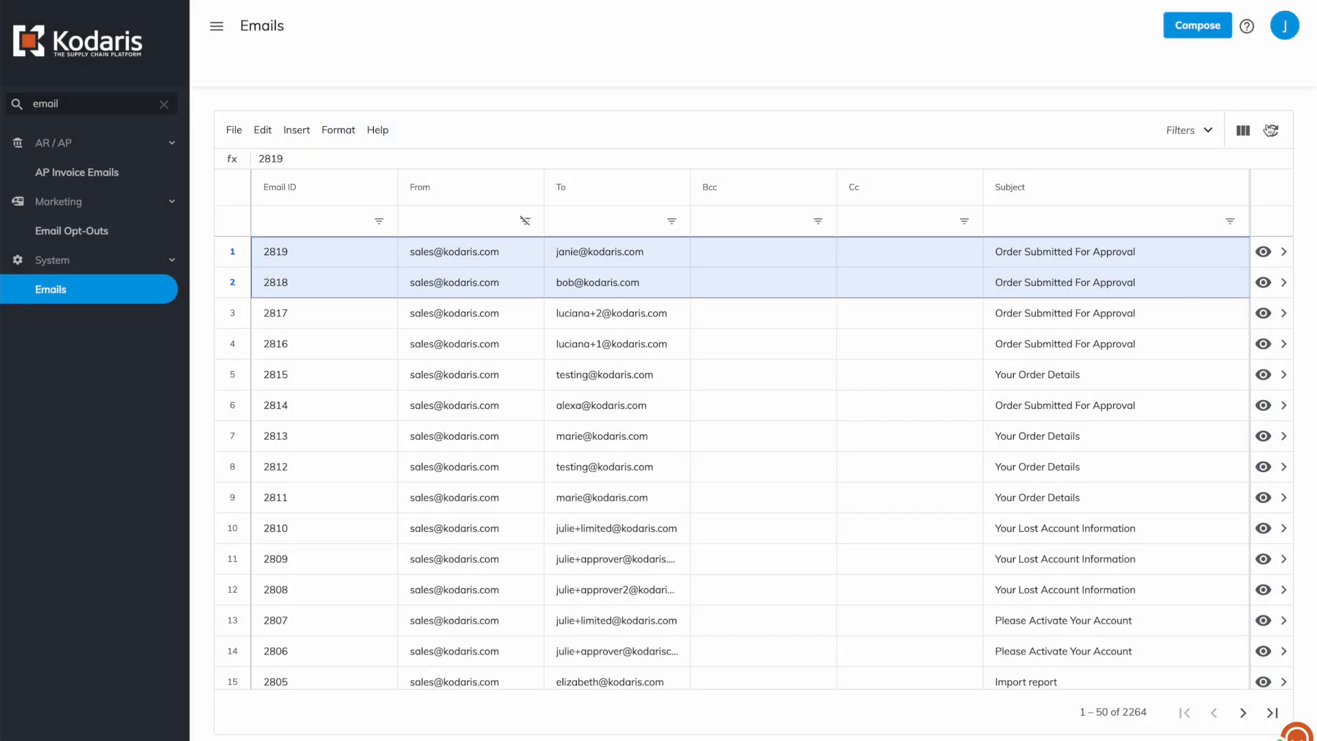
click(1273, 131)
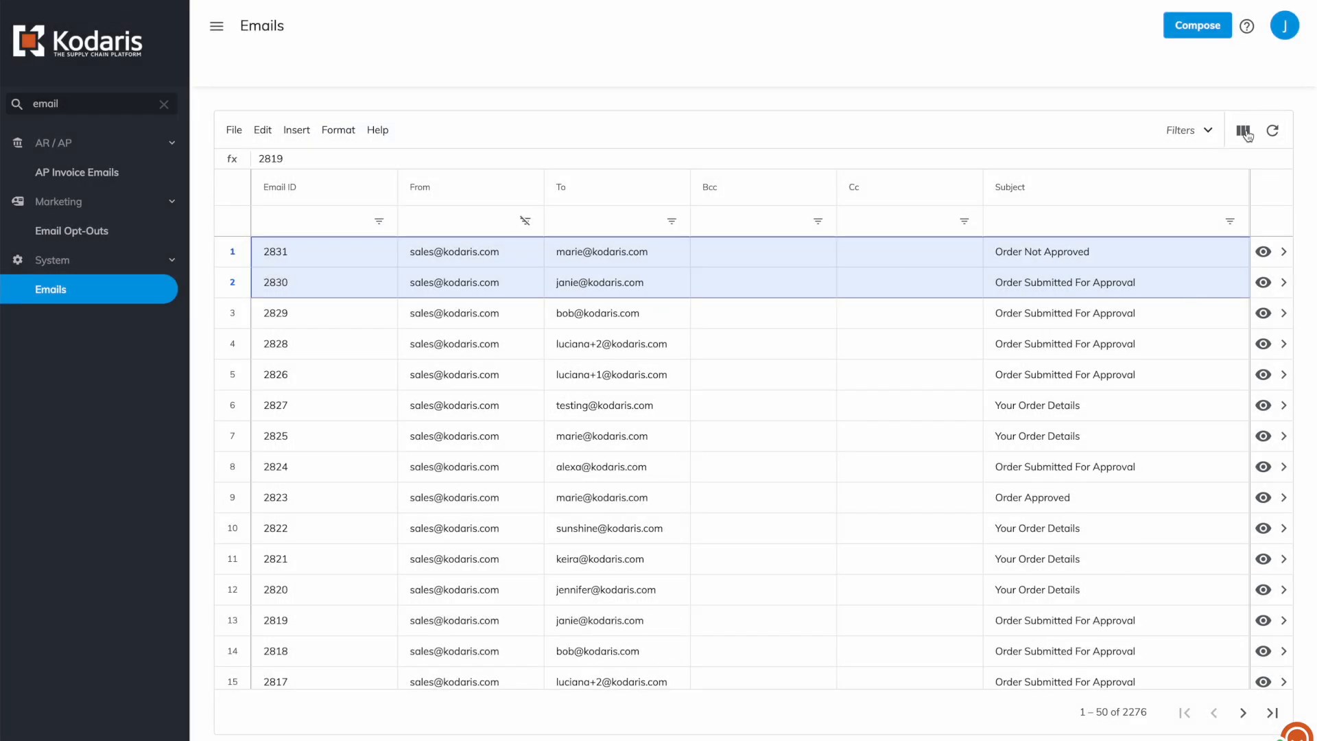
click(993, 284)
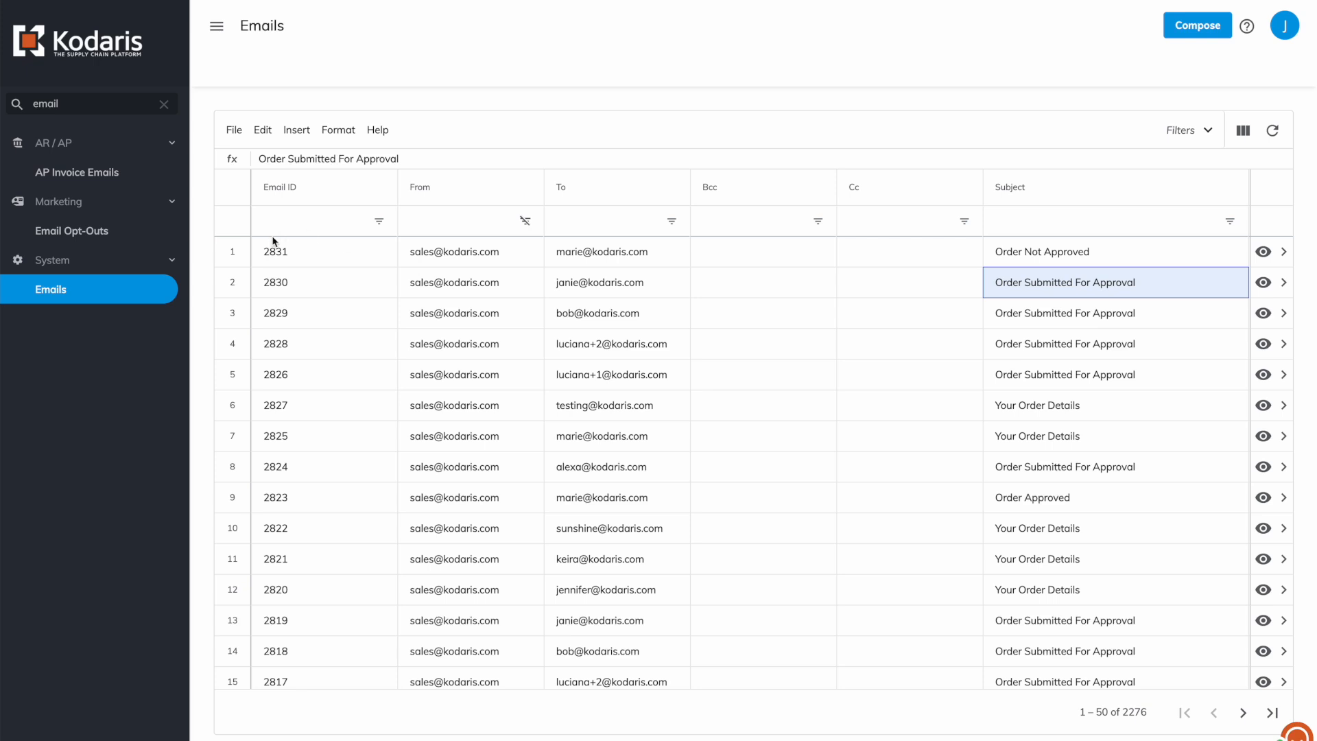
click(233, 251)
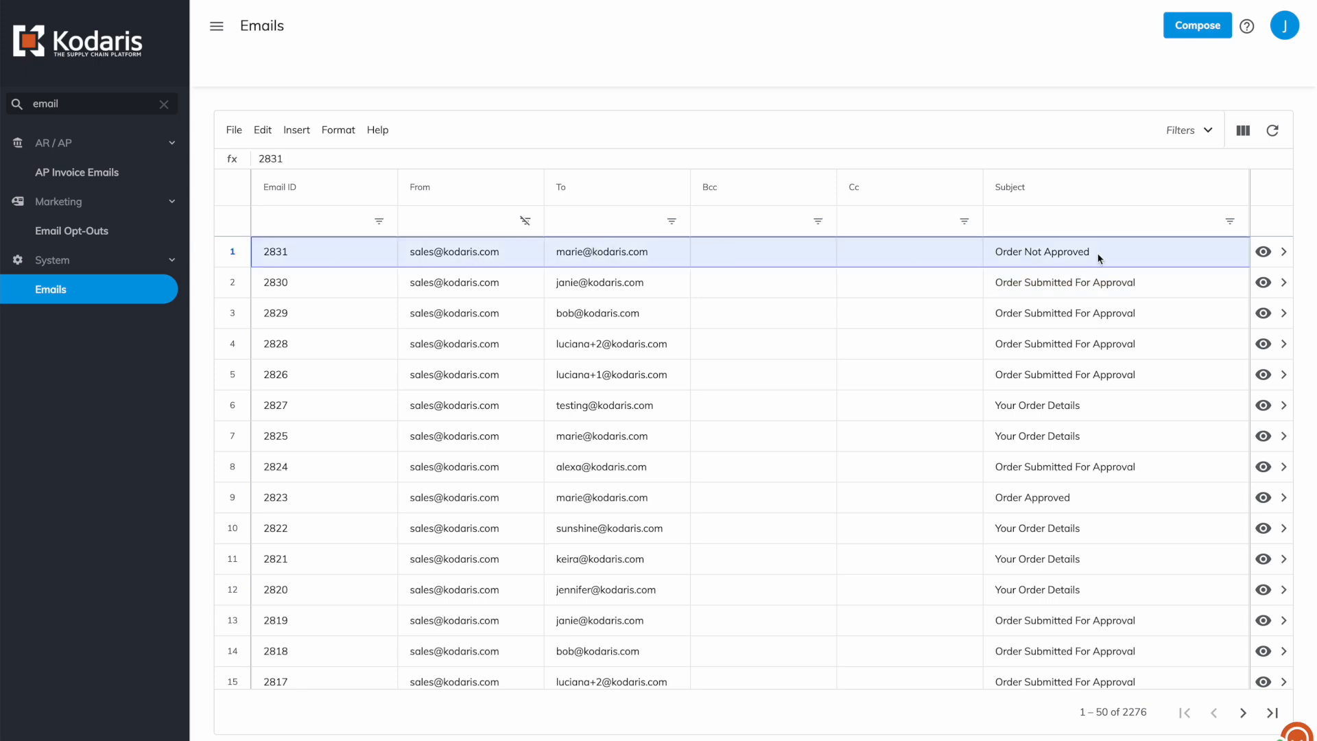
click(1265, 261)
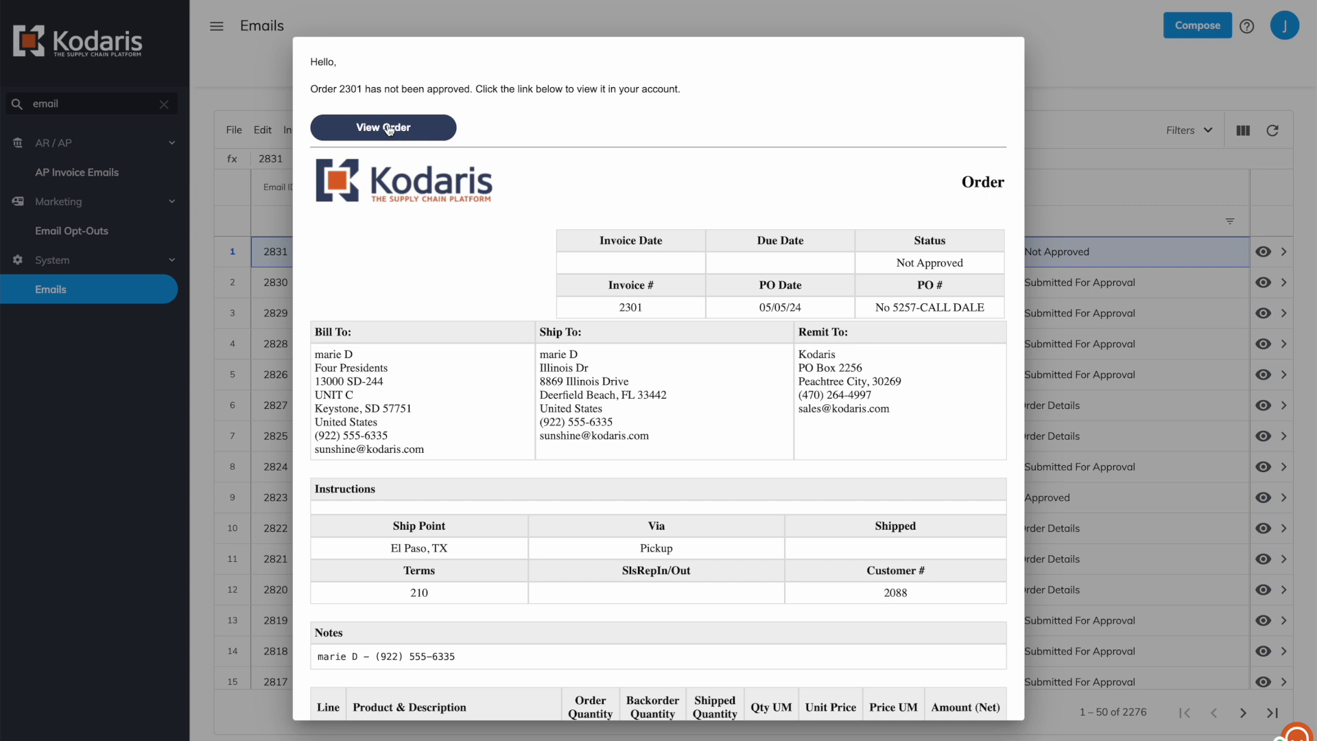
click(234, 272)
key(ctrl+Up)
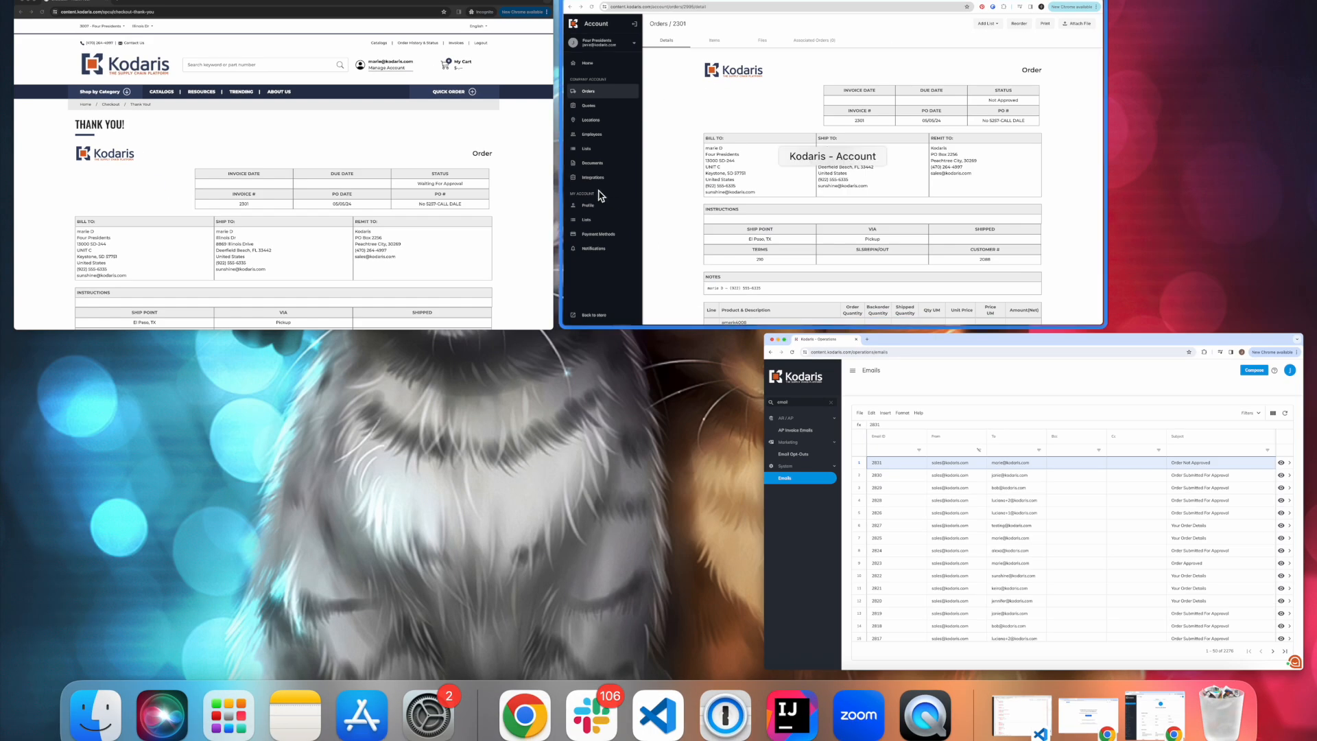
click(461, 220)
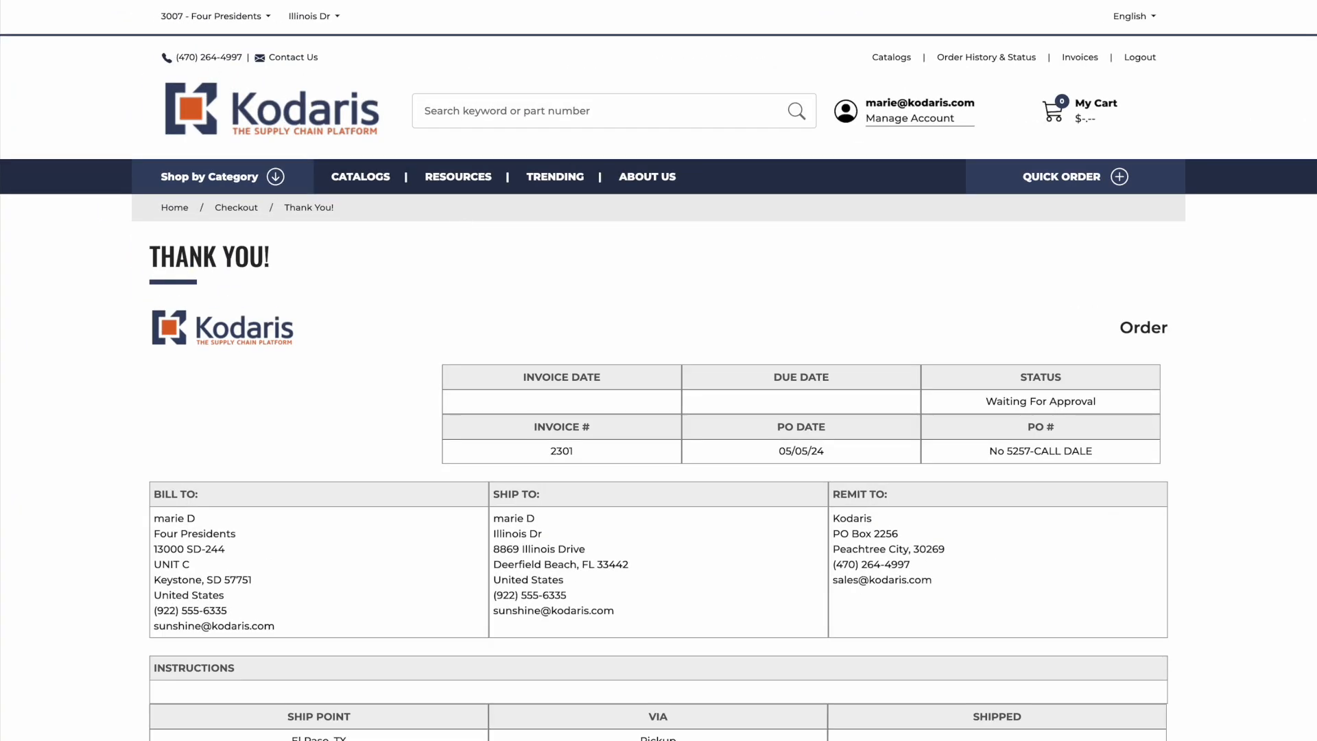
Open order 2301 from the account orders list and reopen it in the cart with Edit Order.
click(911, 104)
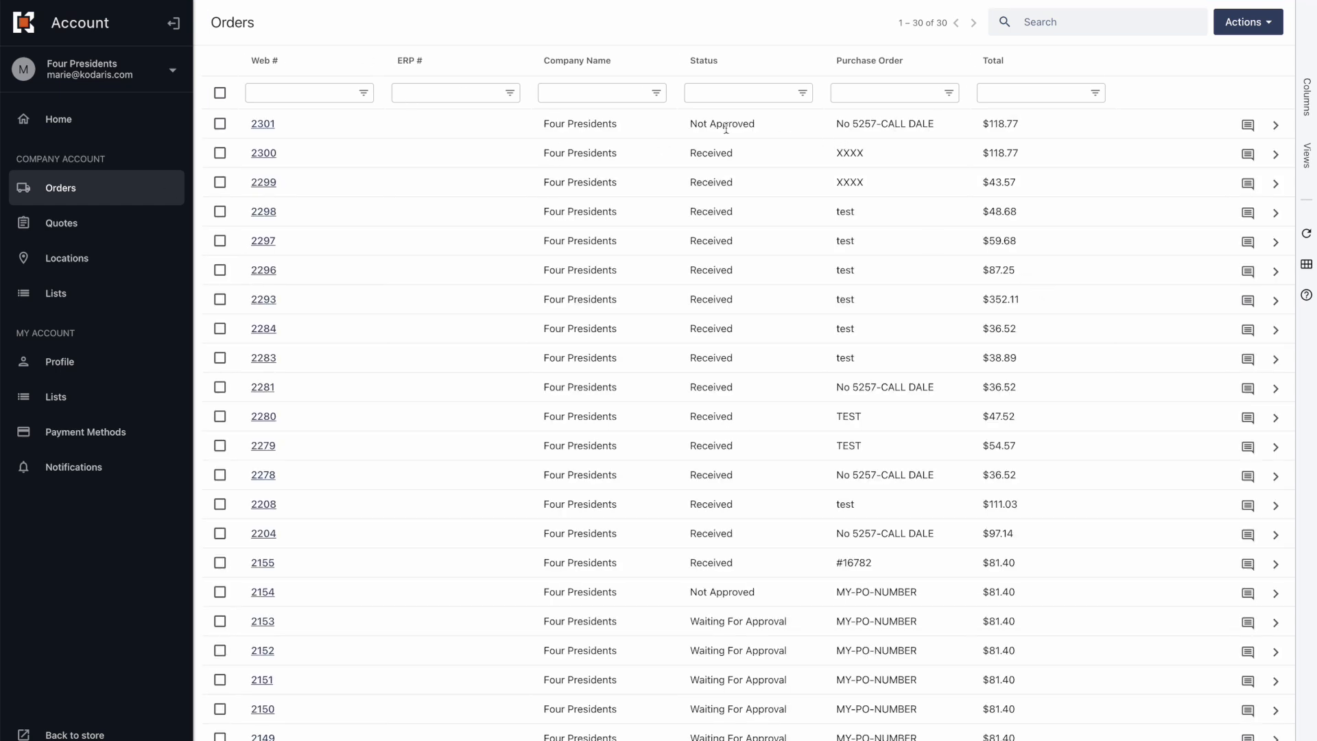
click(1276, 126)
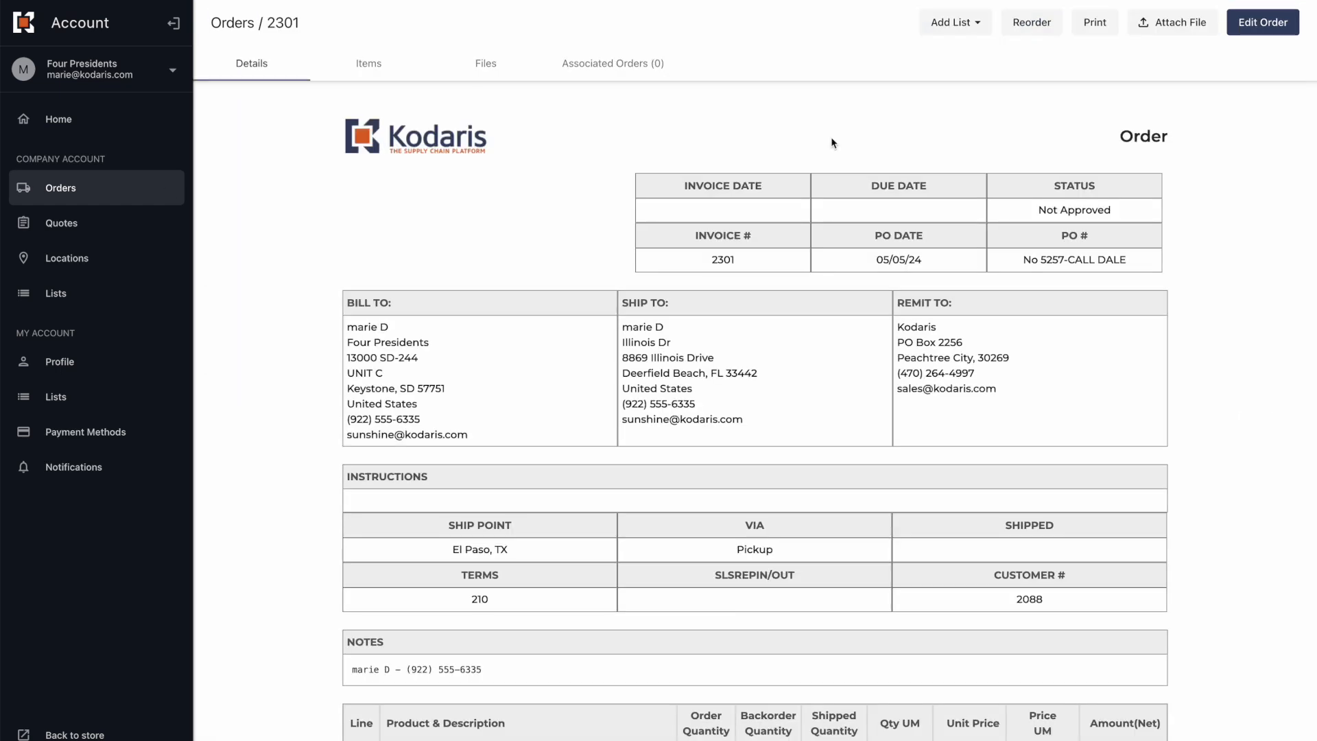
click(1264, 28)
Review the reopened cart, then switch back to the approver's Kodaris account window.
scroll(376, 358, down, 4)
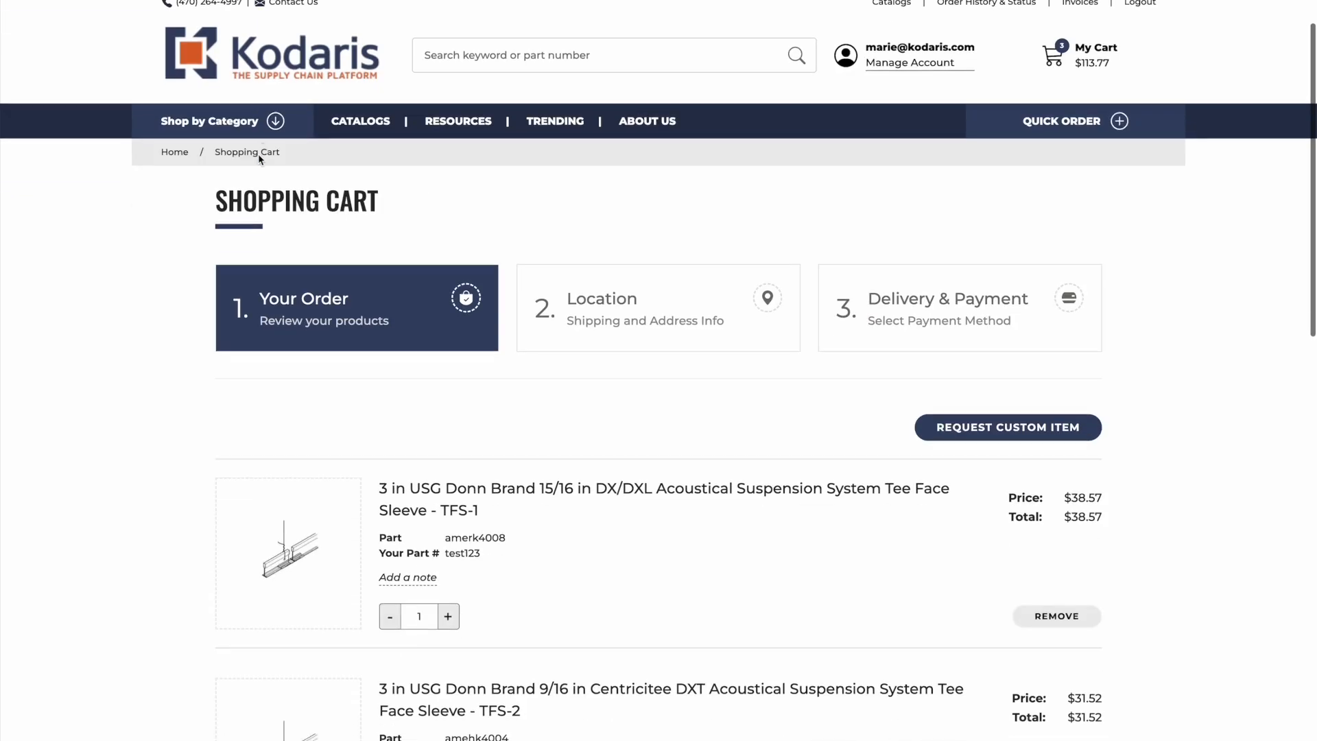
scroll(376, 353, down, 5)
scroll(412, 412, up, 10)
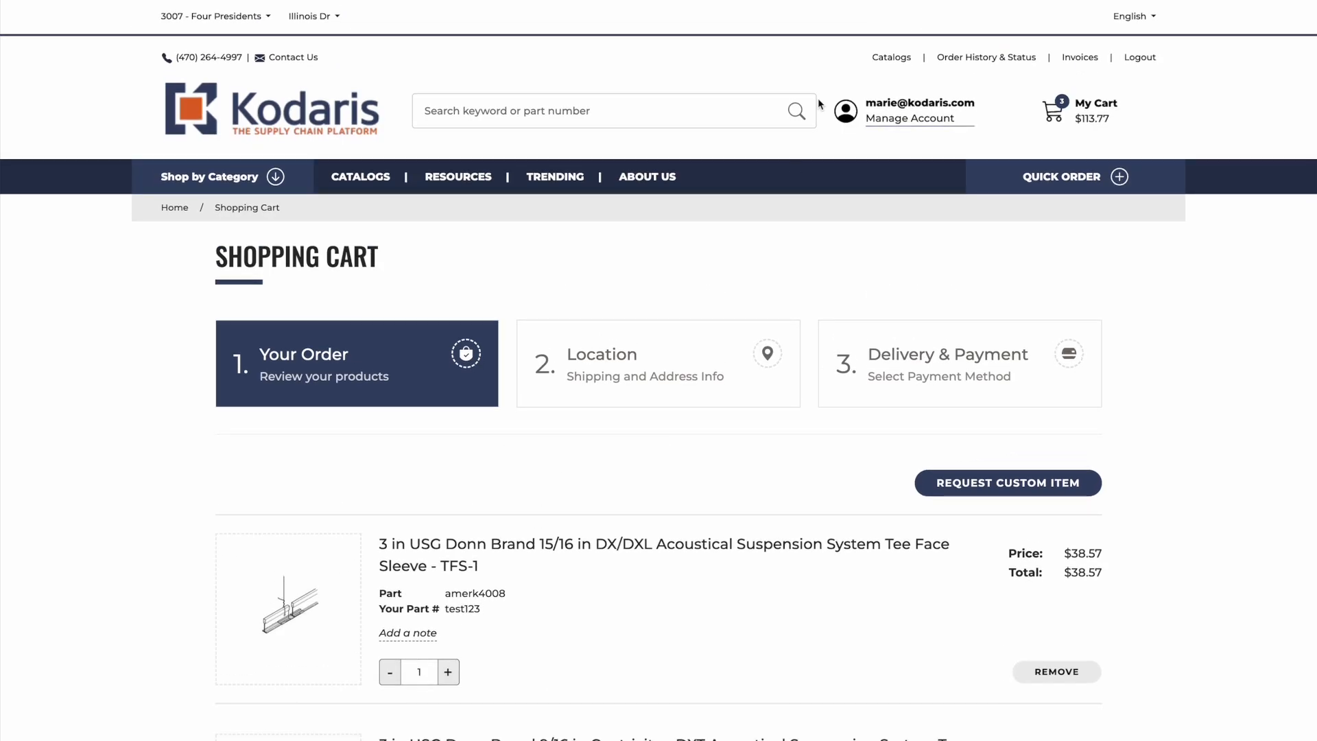
key(ctrl+Up)
click(311, 65)
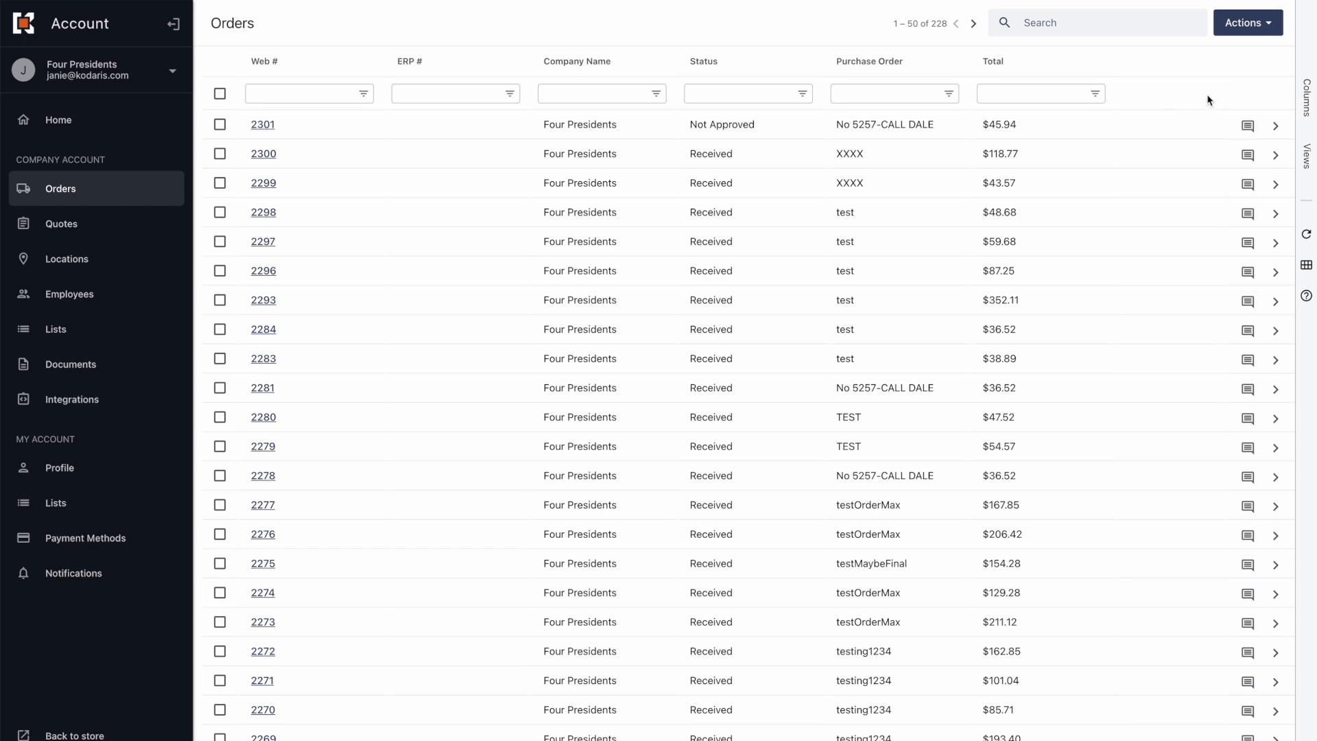
Post the comment 'No need for some of these products' on order 2301's row.
click(1248, 125)
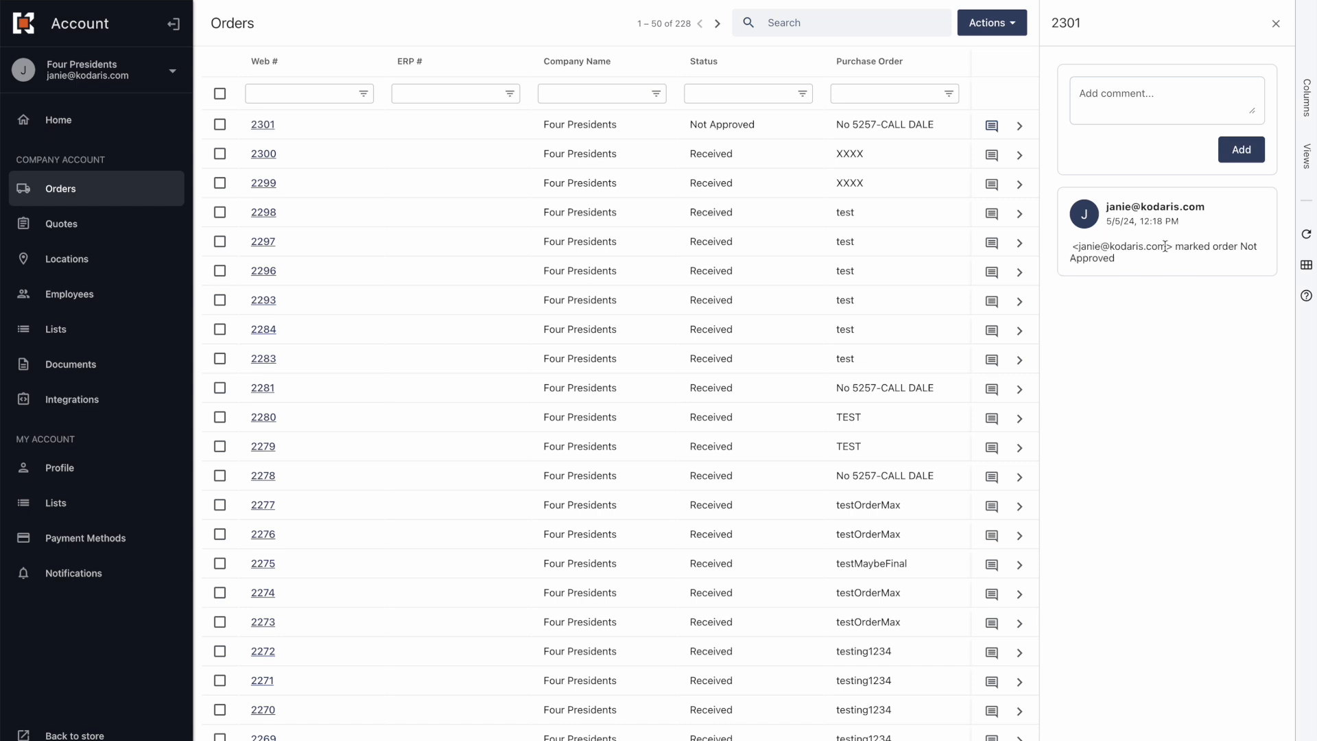
click(1102, 89)
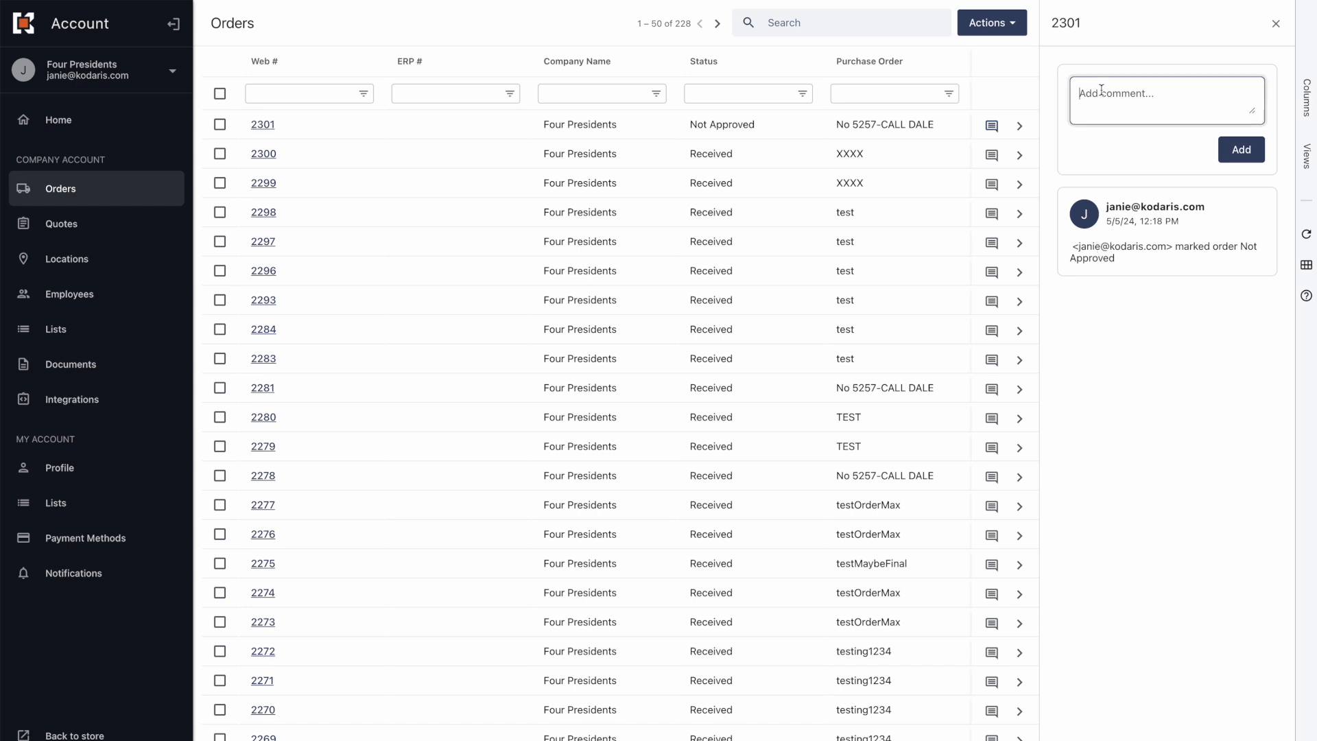
text(No need for soe)
text(e of of)
key(BackSpace)
text(these products)
click(1238, 152)
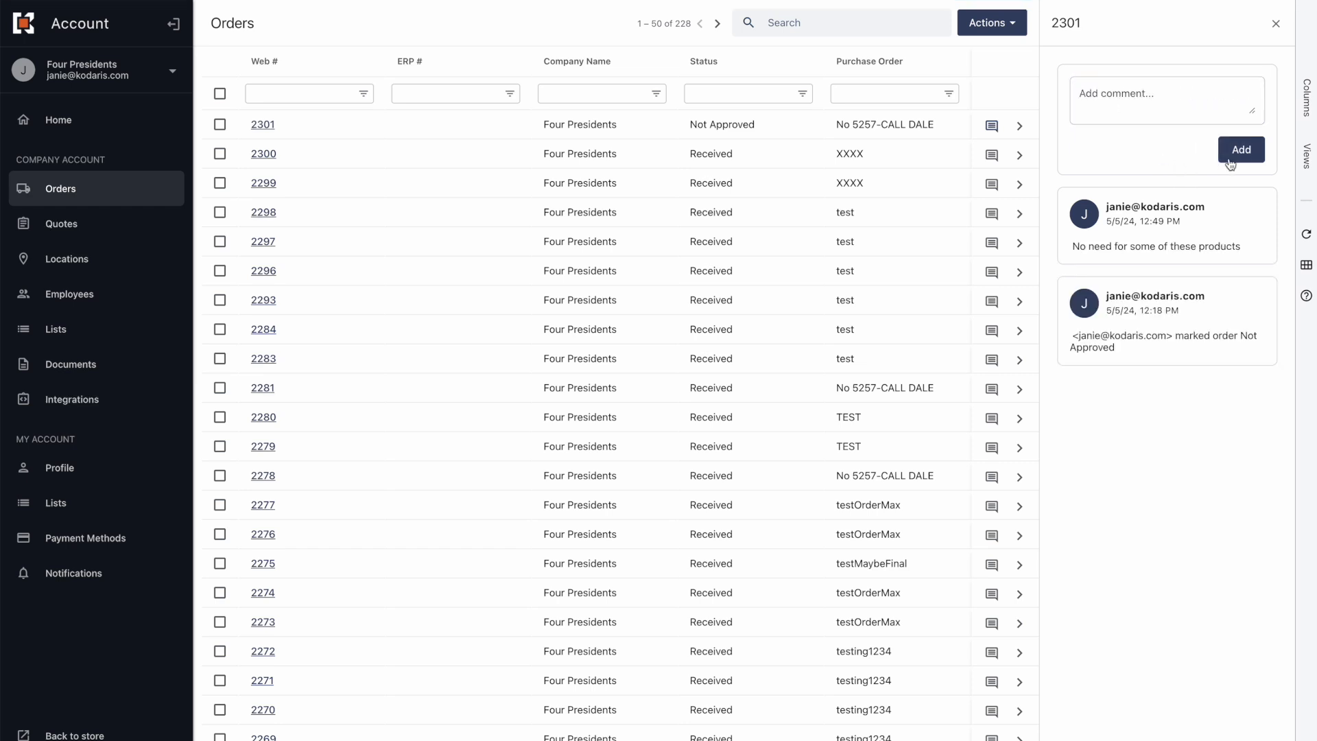